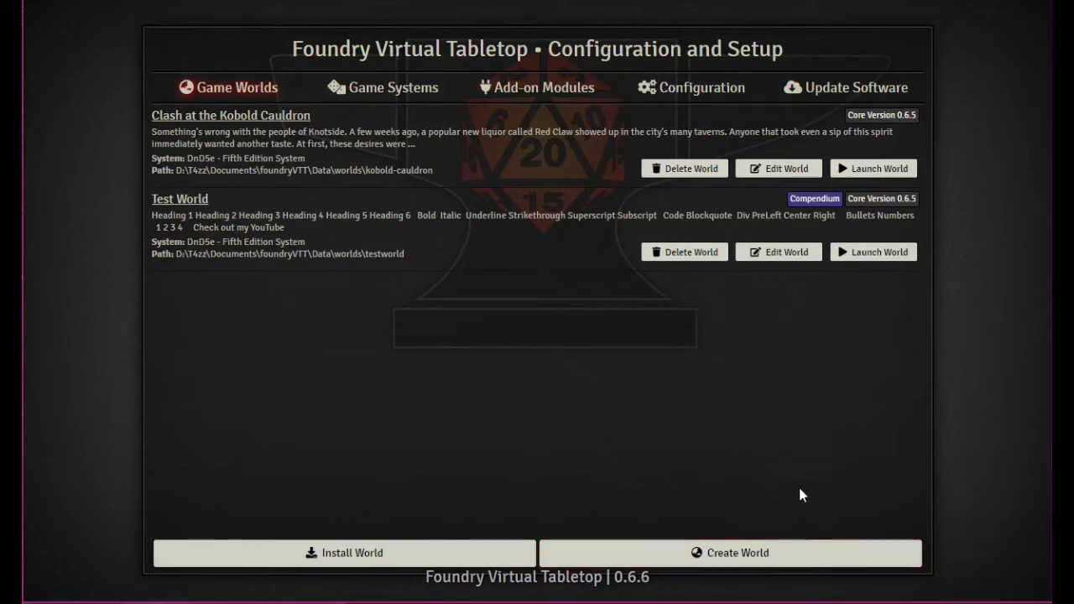
# Browse the add-on module catalogue under the installed and uninstalled filters, look through the installed packages, and close it.
pyautogui.click(533, 98)
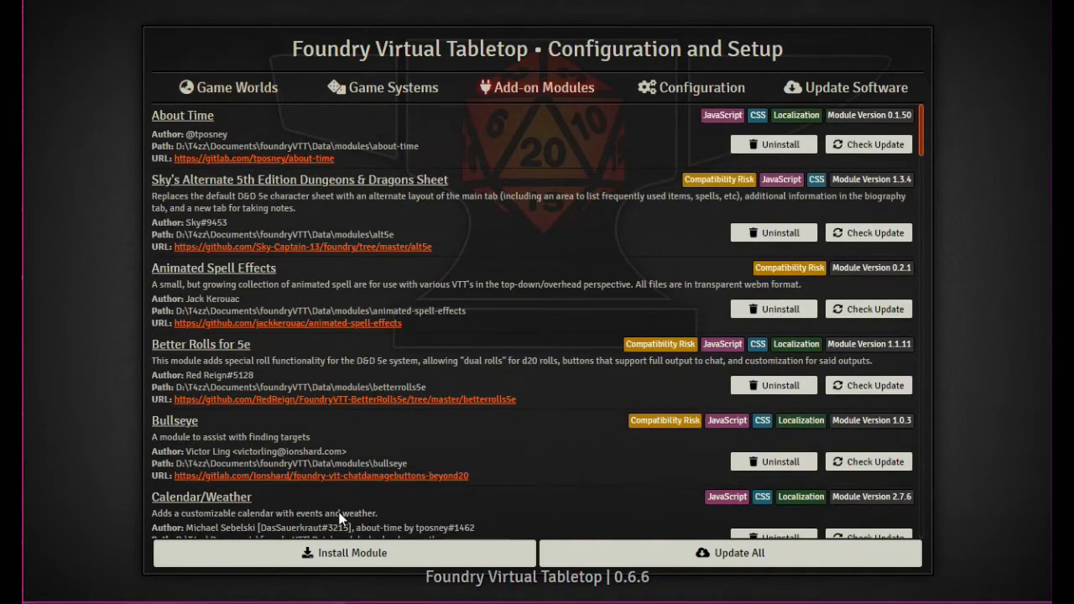
pyautogui.click(359, 554)
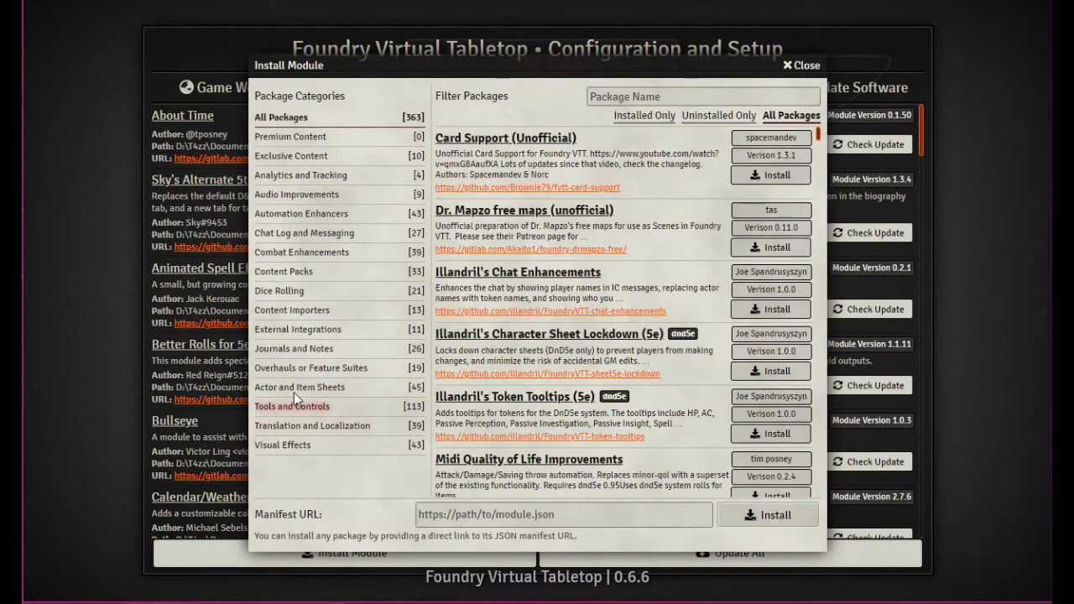
pyautogui.click(641, 118)
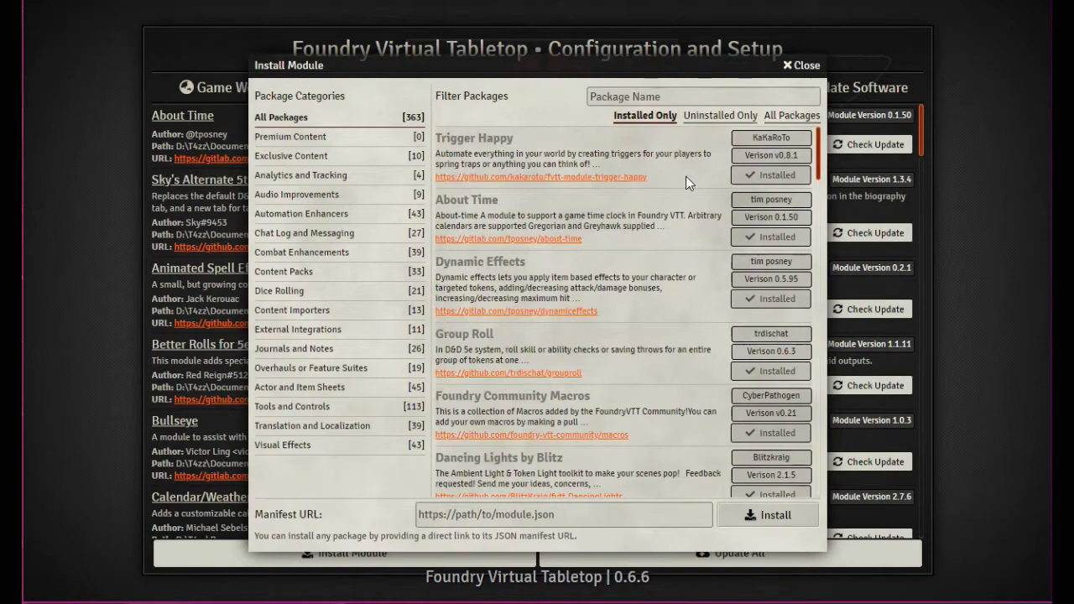
pyautogui.scroll(-20, 677, 198)
pyautogui.scroll(-10, 679, 209)
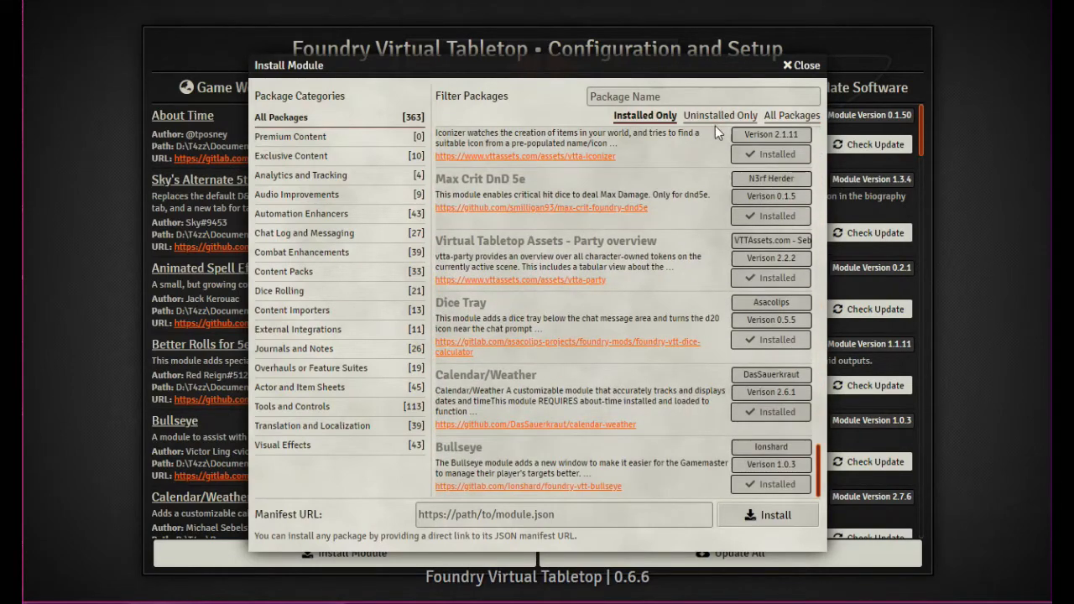
pyautogui.click(791, 116)
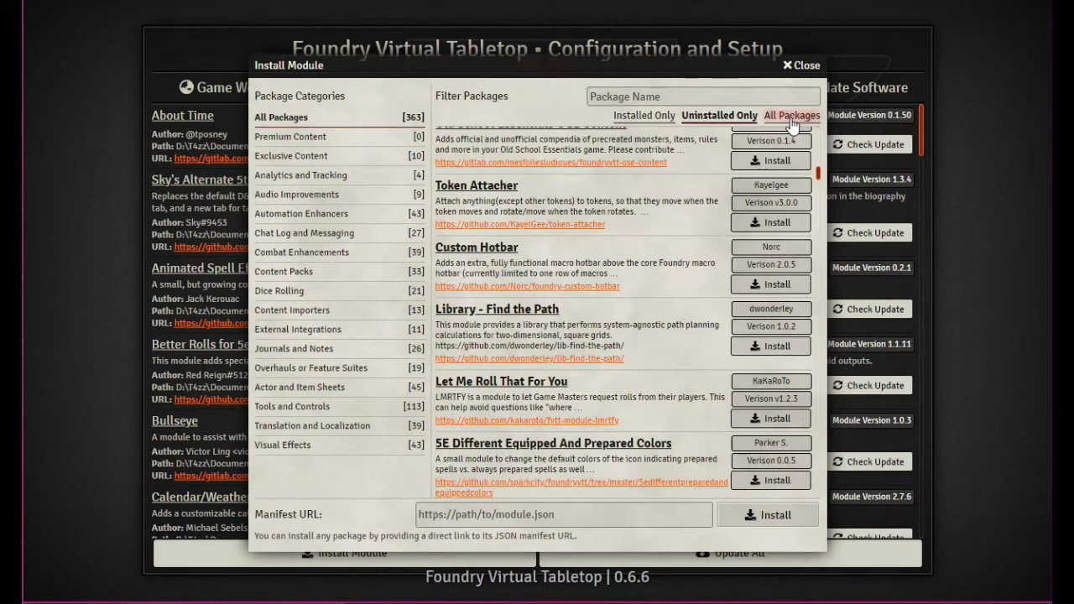
pyautogui.click(650, 118)
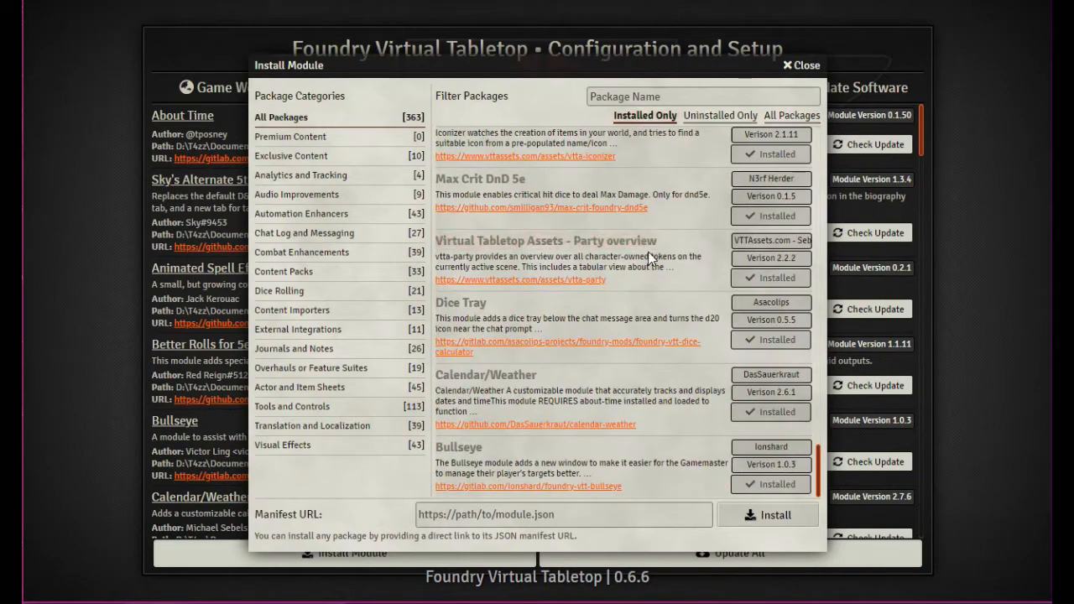
pyautogui.scroll(20, 648, 252)
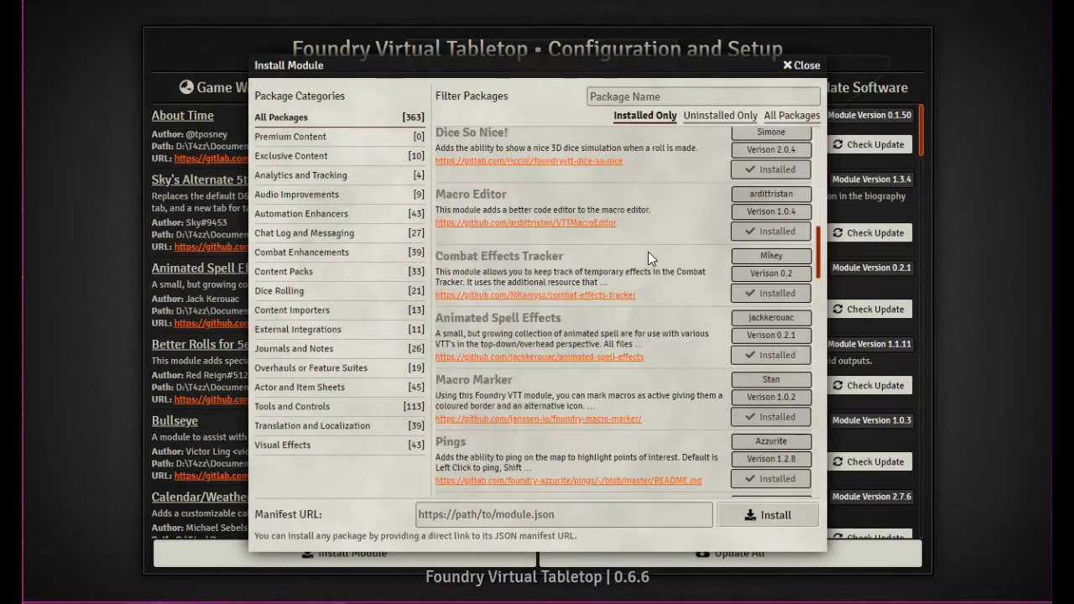
pyautogui.scroll(3, 647, 252)
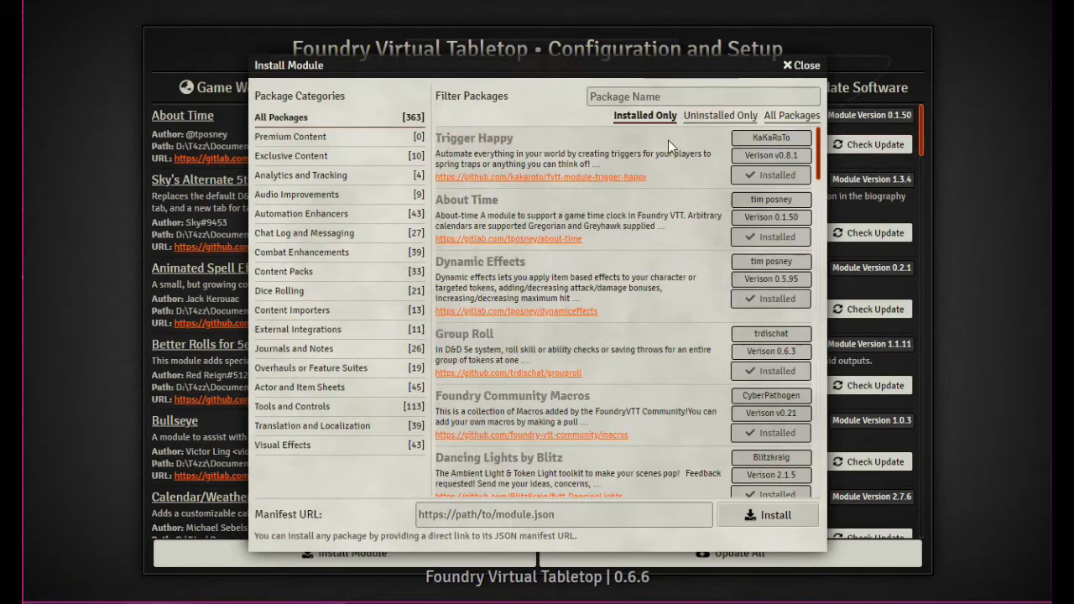
pyautogui.scroll(-10, 657, 251)
pyautogui.scroll(-10, 655, 259)
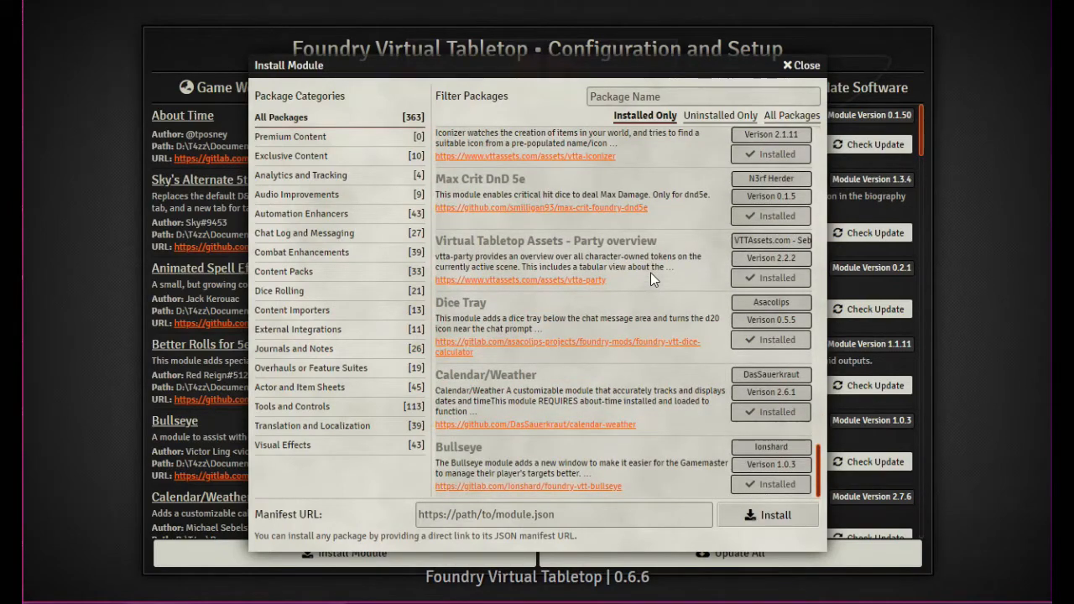
pyautogui.click(804, 67)
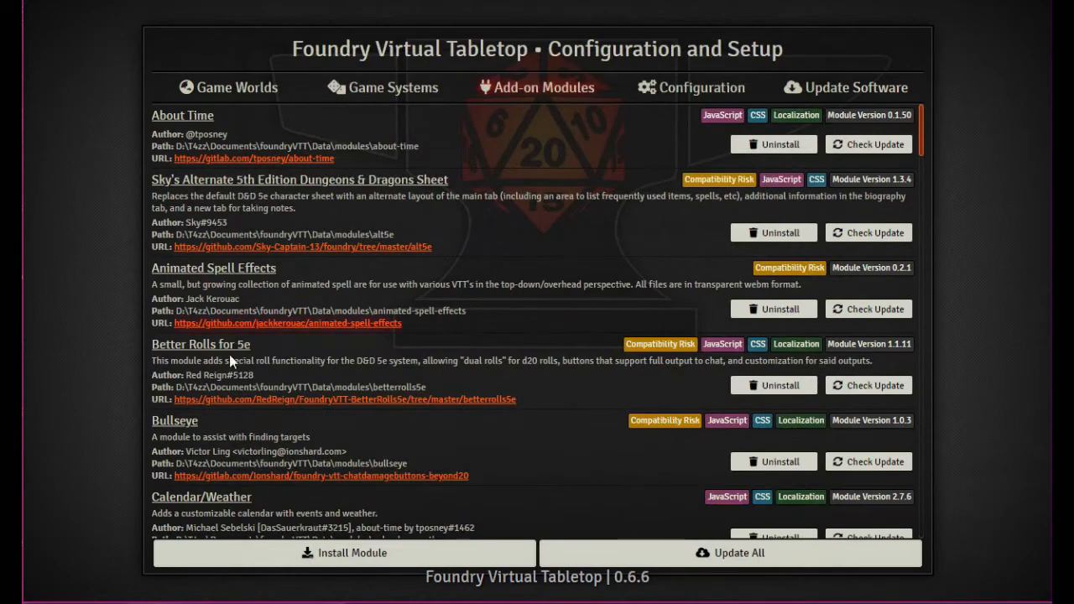
# Update all installed add-on modules.
pyautogui.click(733, 555)
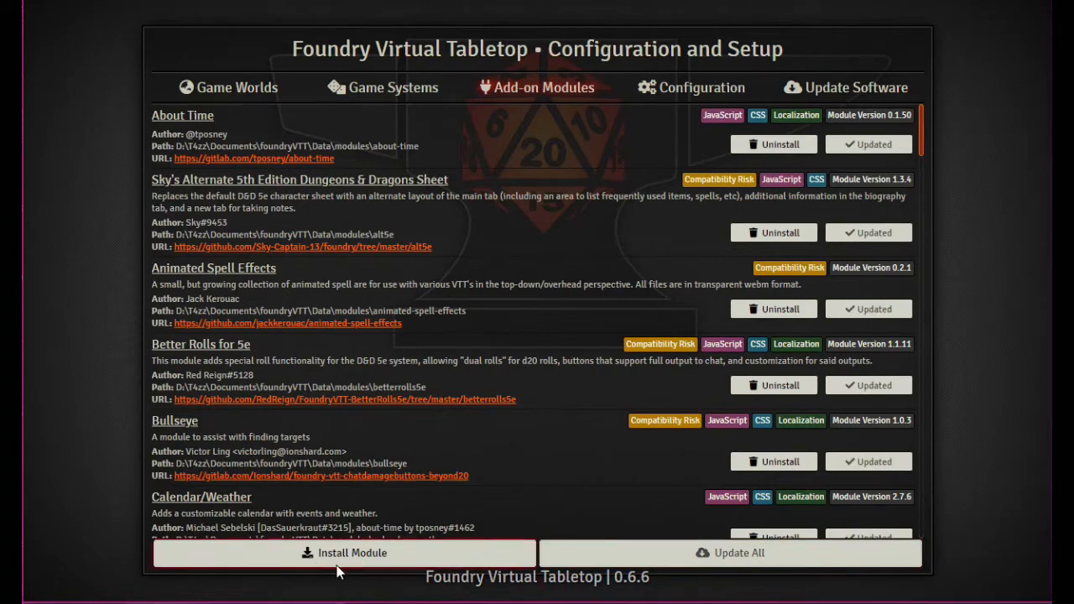
pyautogui.scroll(-5, 837, 299)
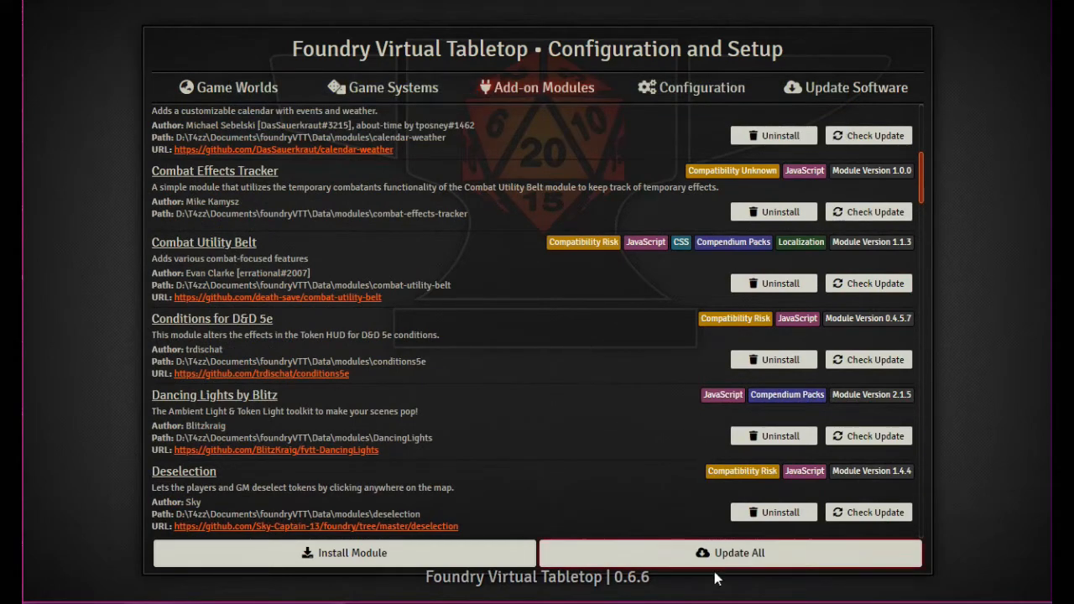
pyautogui.click(738, 558)
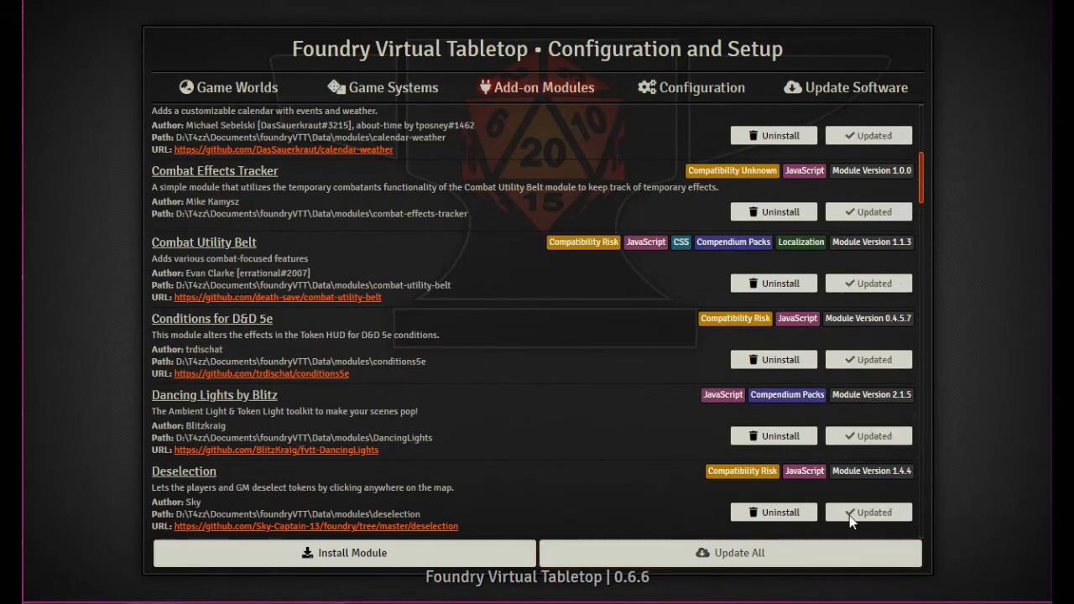
# Look through the installed add-on modules to review their update status, versions and compatibility tags.
pyautogui.scroll(-15, 851, 513)
pyautogui.scroll(6, 852, 513)
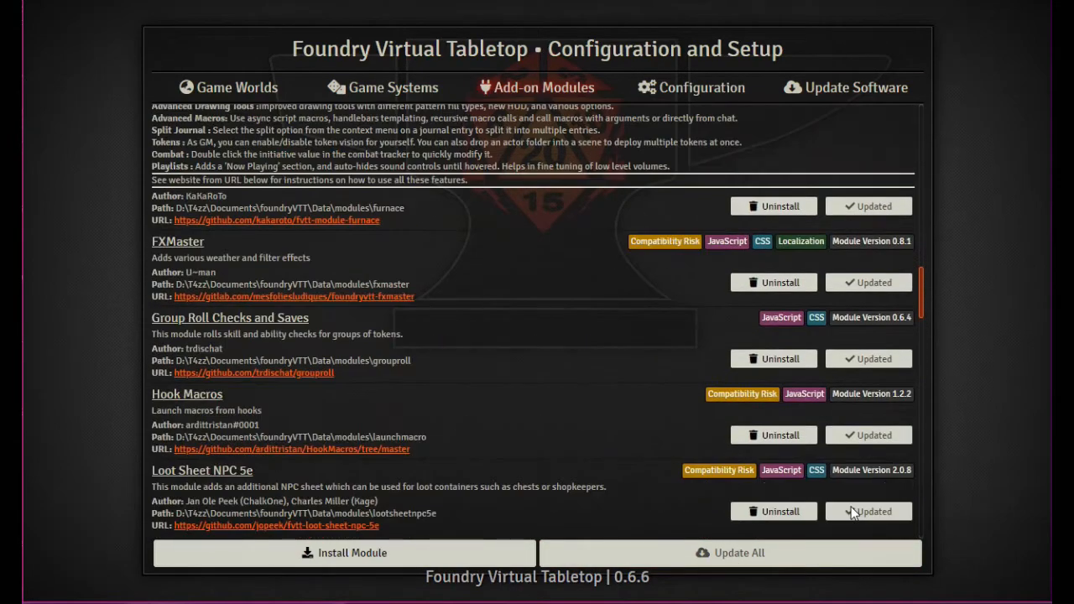
pyautogui.scroll(3, 852, 514)
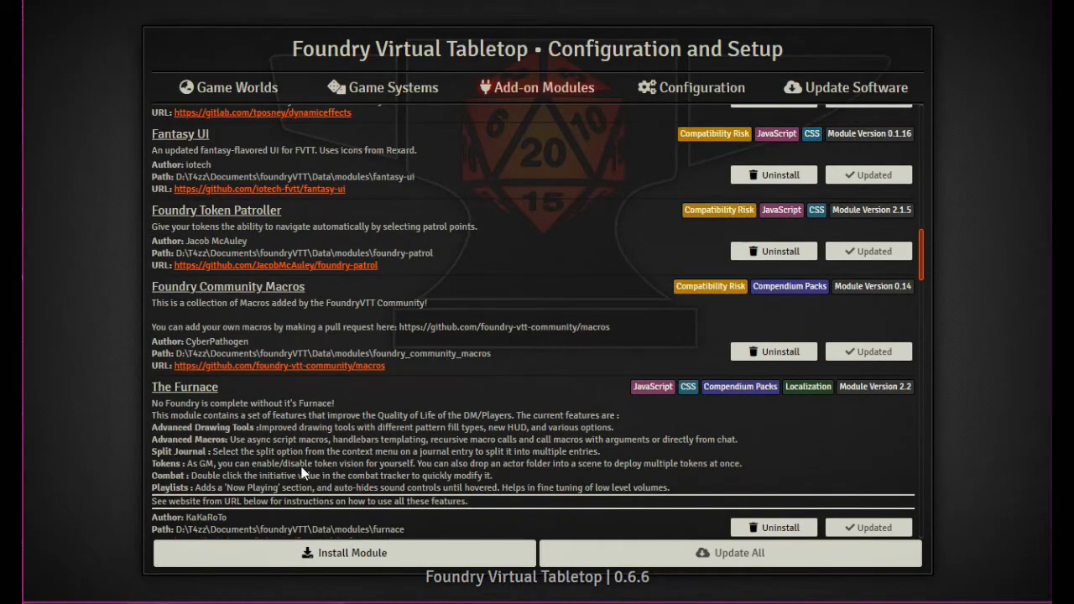
pyautogui.scroll(15, 455, 257)
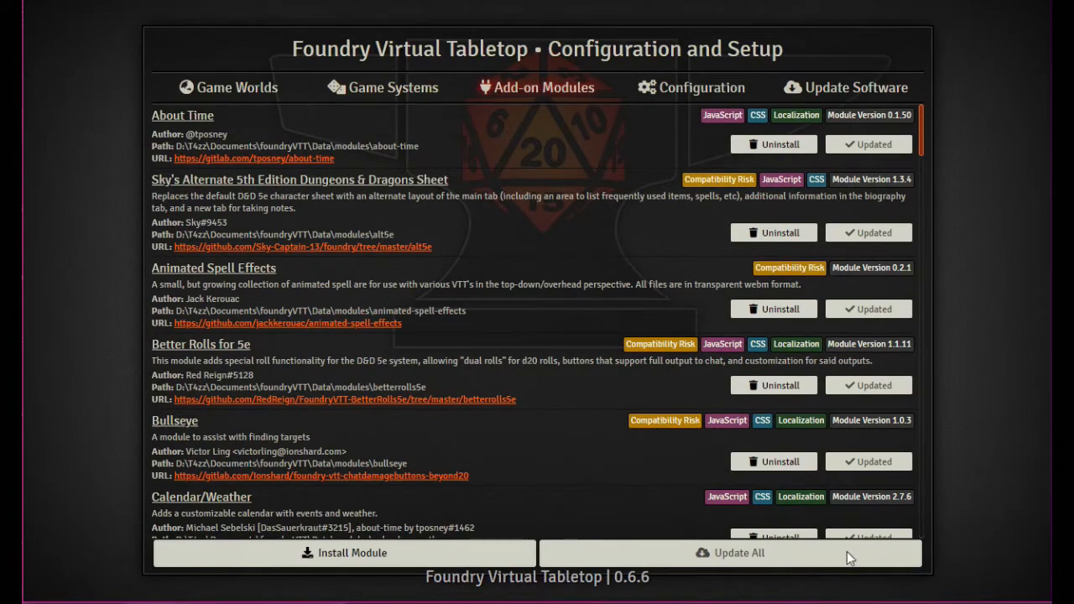
pyautogui.scroll(-15, 537, 208)
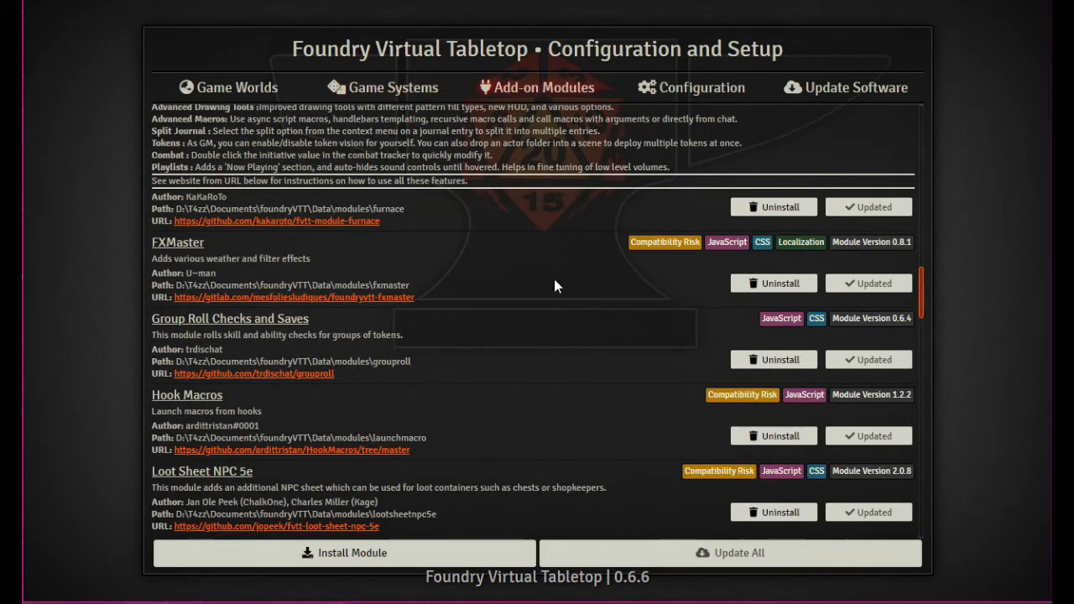
pyautogui.scroll(15, 556, 311)
pyautogui.scroll(3, 547, 345)
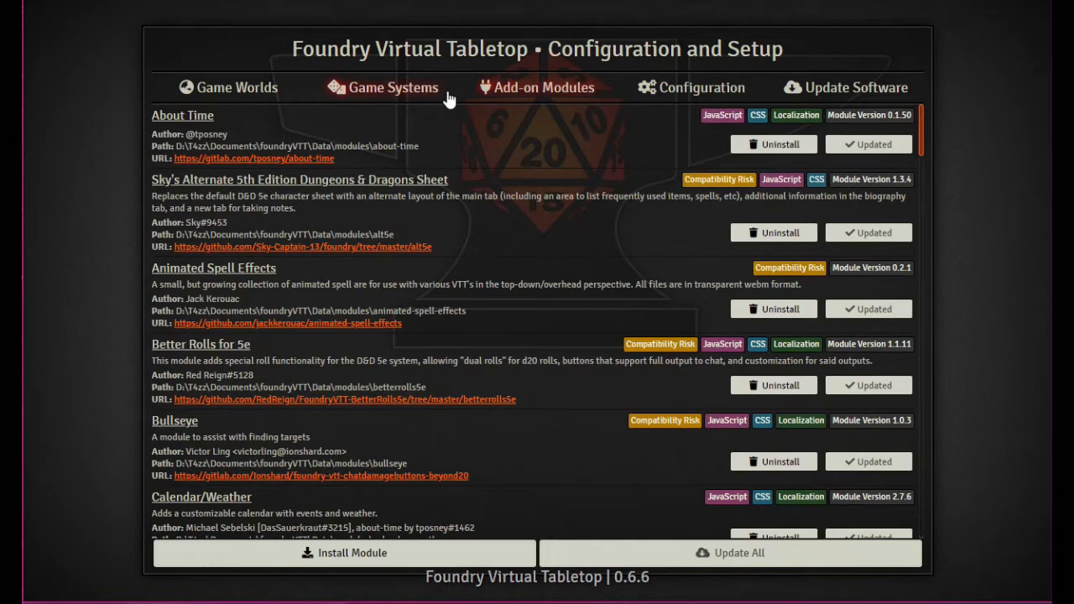
# Browse the Audio Improvements category of the installable module catalogue, then close the catalogue.
pyautogui.click(377, 557)
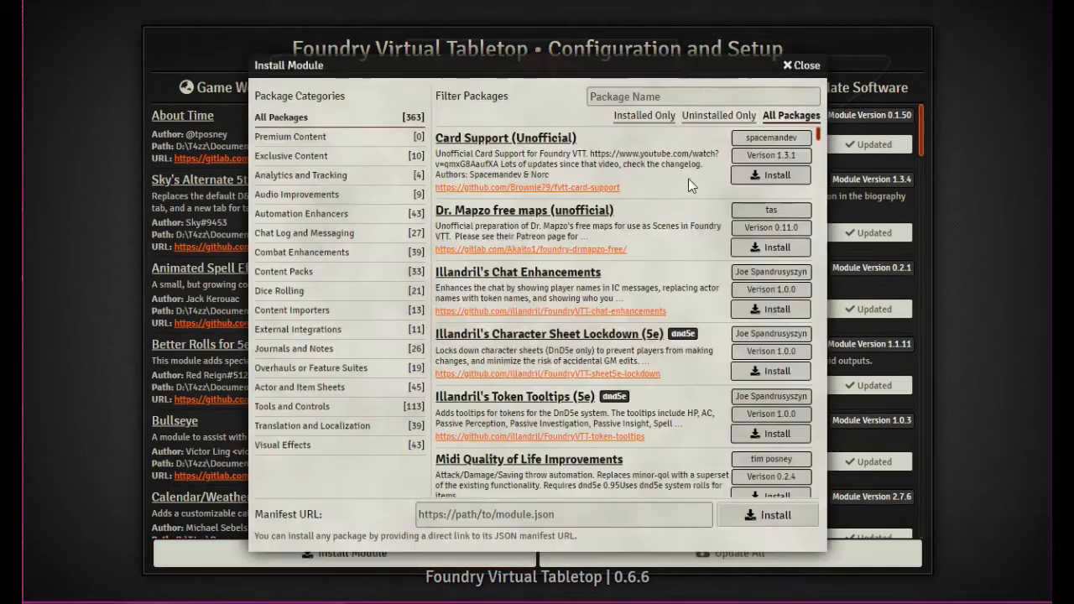
pyautogui.click(294, 198)
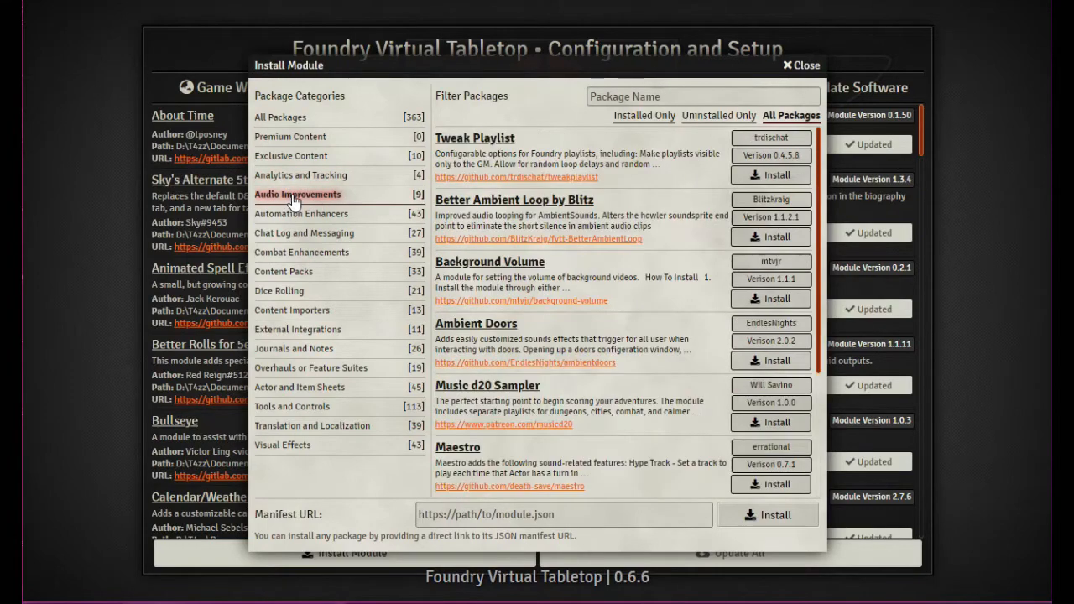
pyautogui.scroll(-3, 550, 197)
pyautogui.scroll(3, 550, 201)
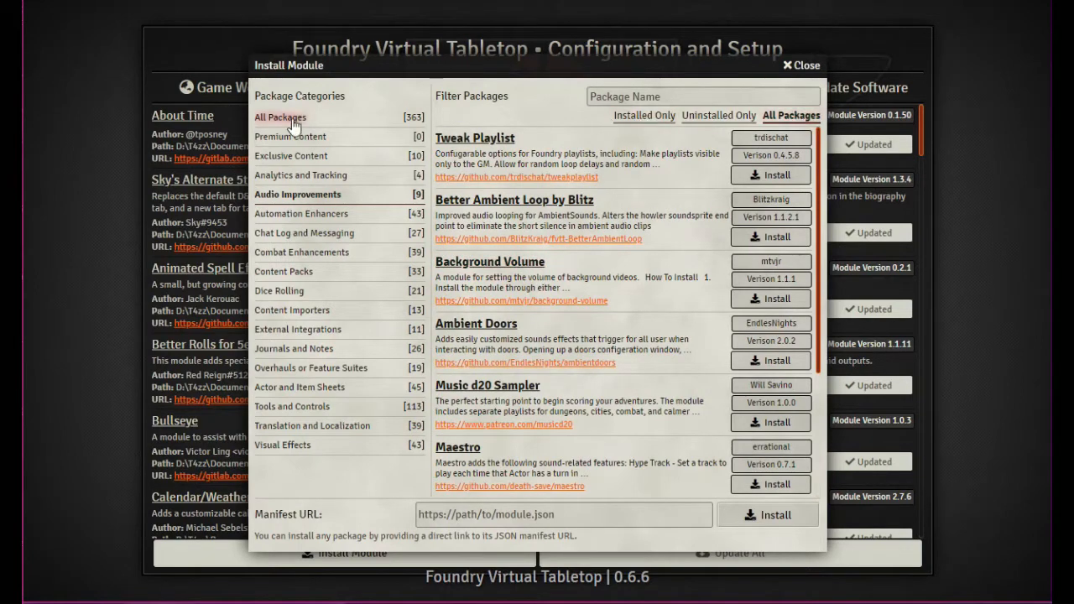
pyautogui.click(804, 65)
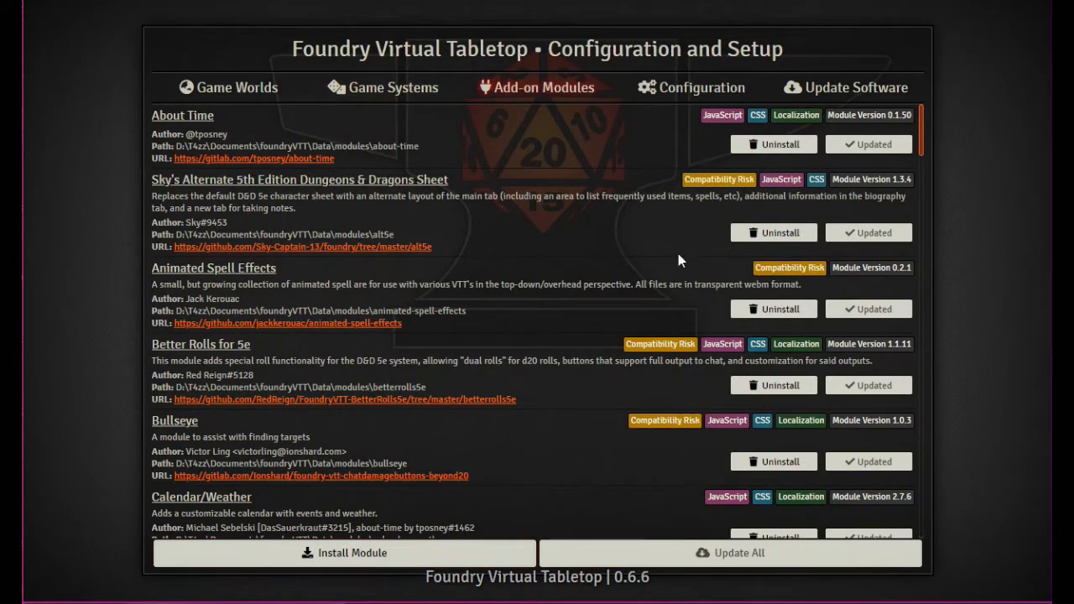
# Examine the installable game systems, comparing the installed, uninstalled and all-packages filters.
pyautogui.click(382, 91)
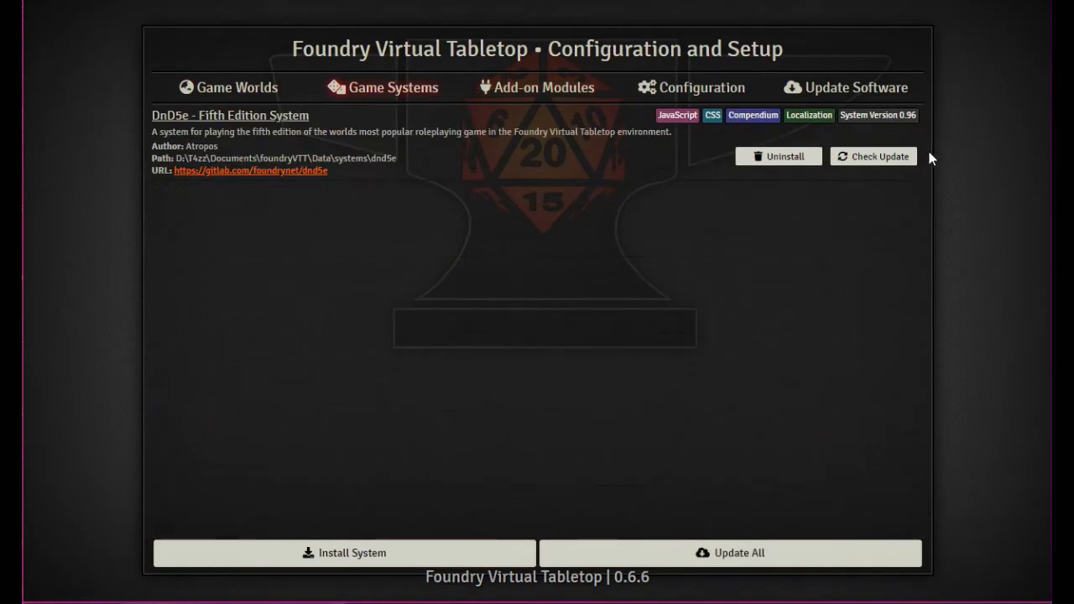
pyautogui.click(415, 554)
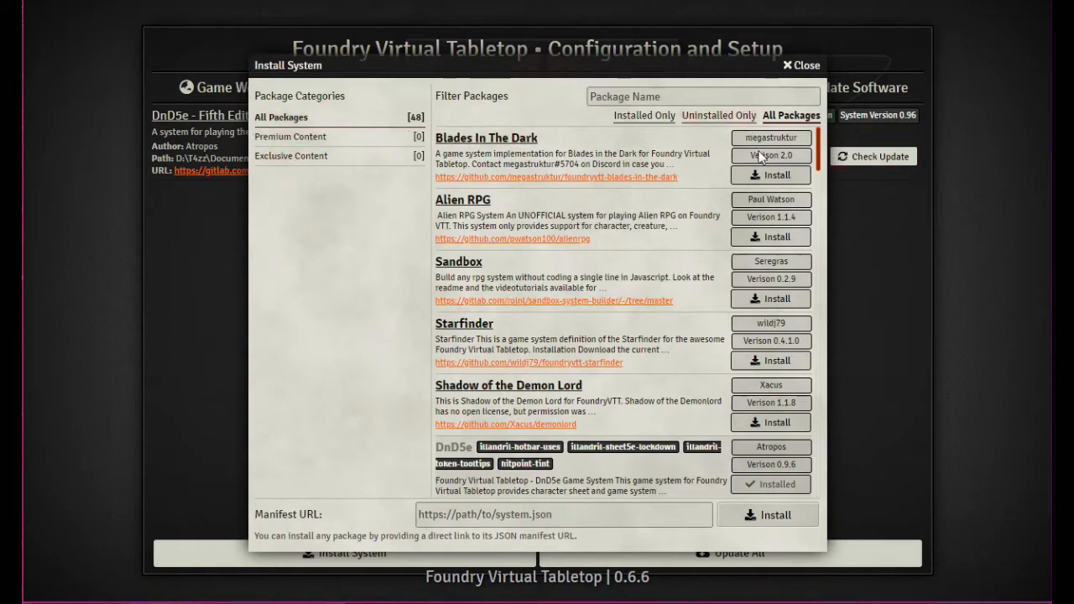
pyautogui.click(644, 116)
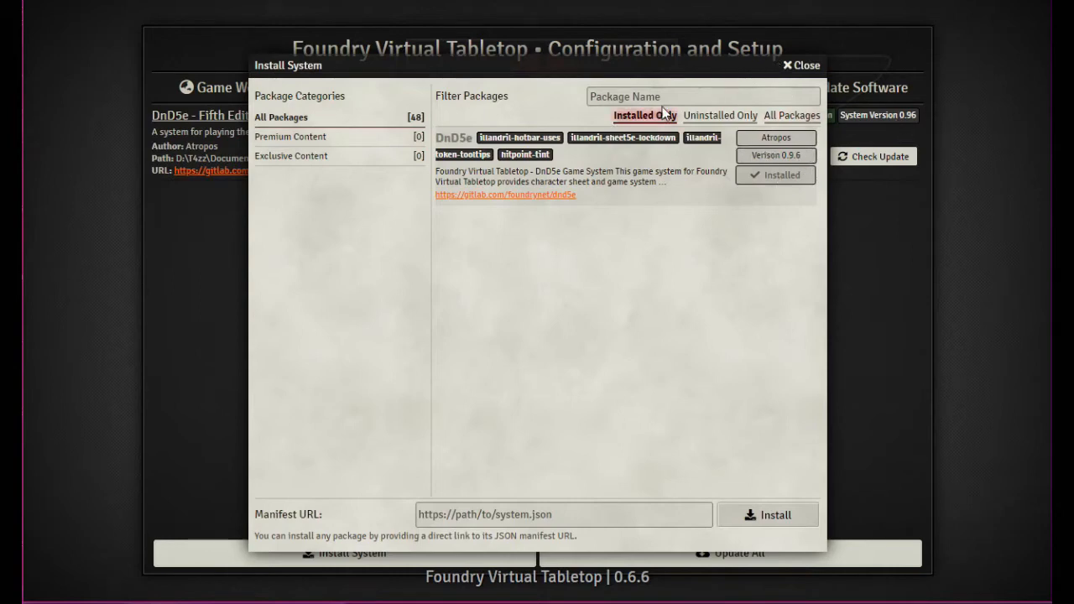
pyautogui.click(719, 116)
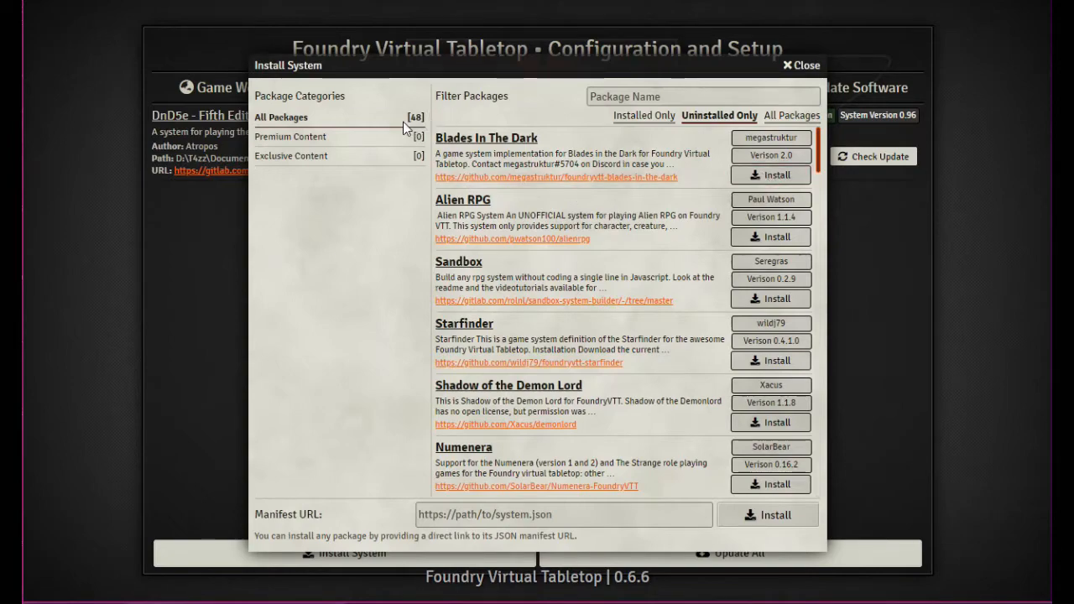
pyautogui.scroll(-8, 615, 233)
pyautogui.scroll(-15, 615, 230)
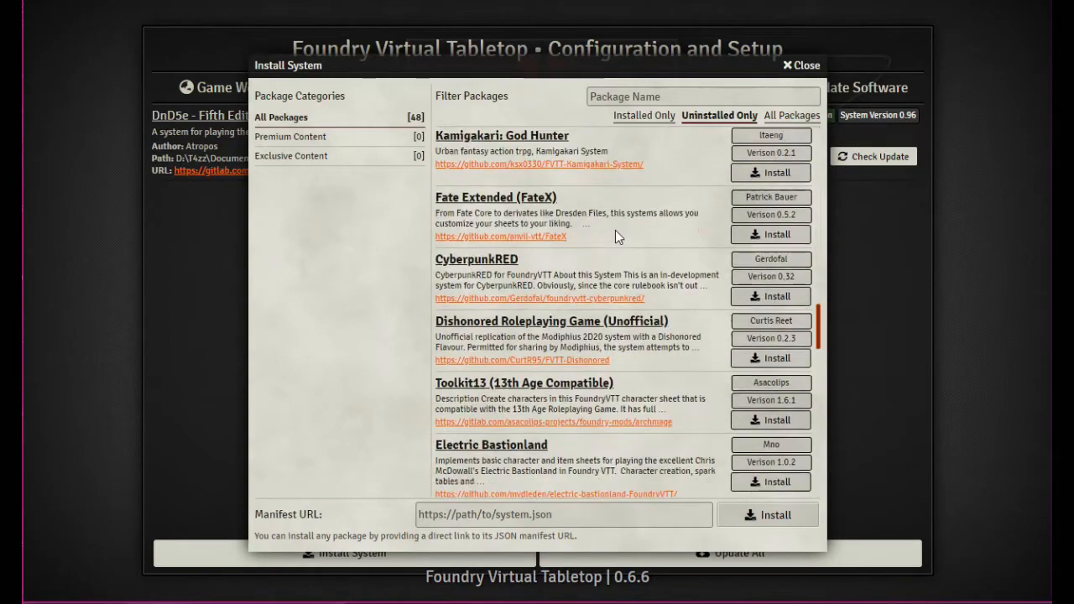
pyautogui.scroll(20, 621, 216)
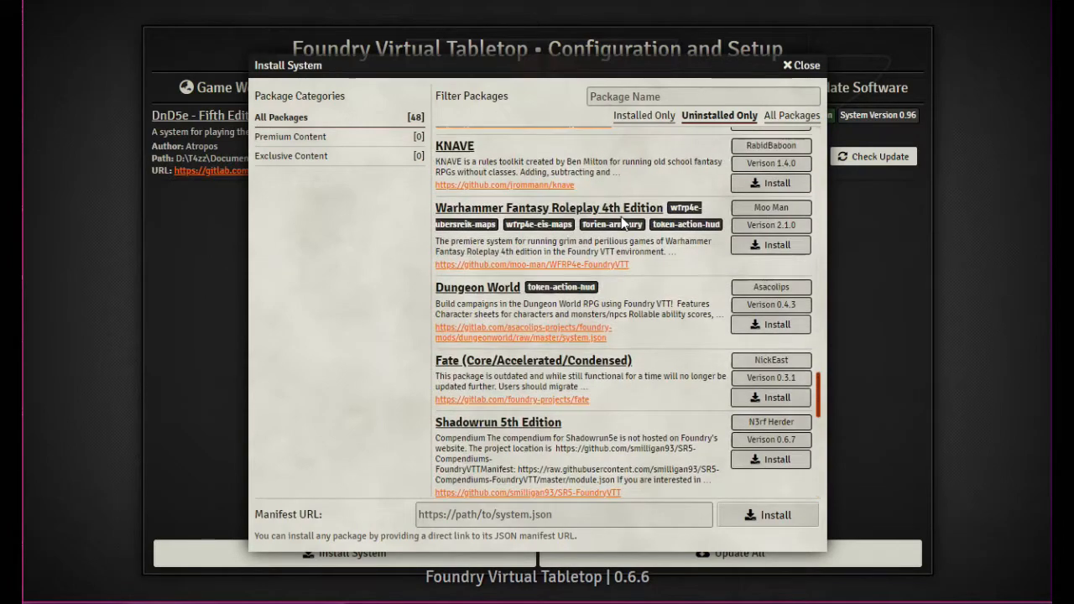
pyautogui.scroll(2, 621, 216)
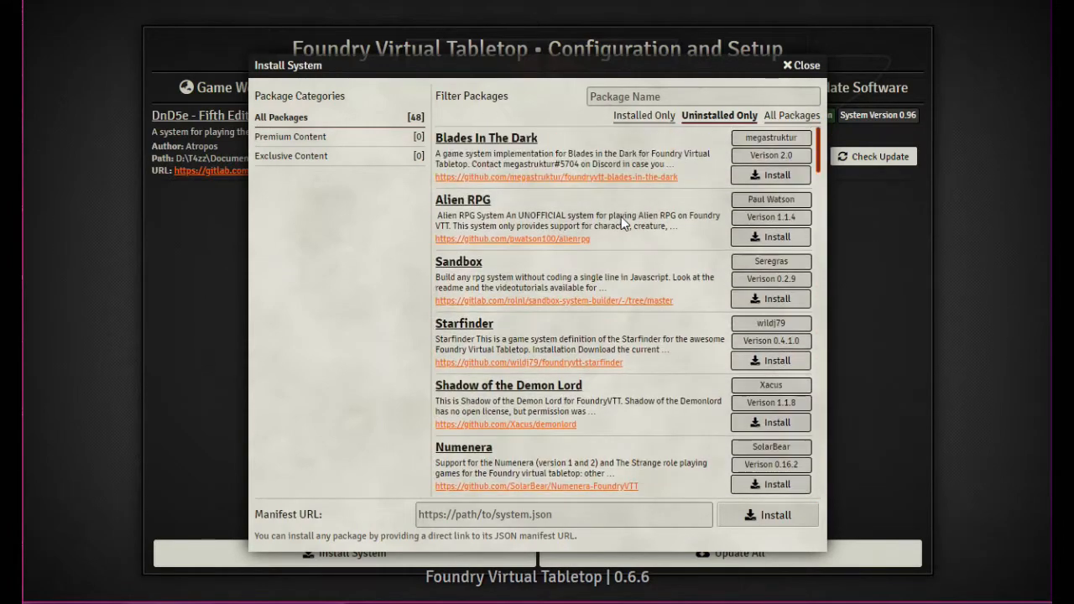
pyautogui.click(784, 118)
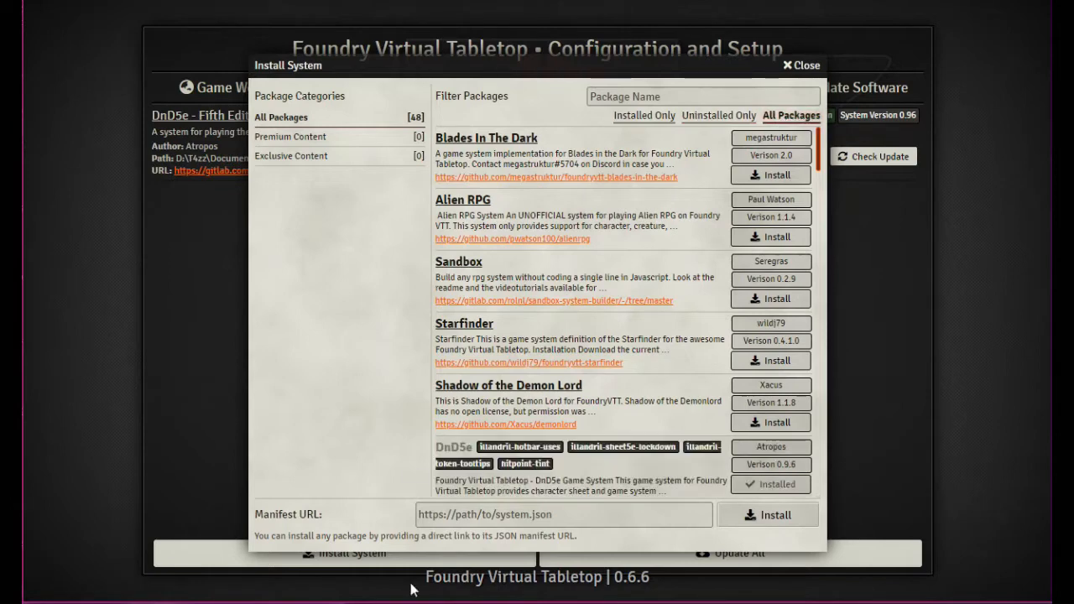
# Close the game system catalogue and check the DnD5e - Fifth Edition System for updates.
pyautogui.click(796, 67)
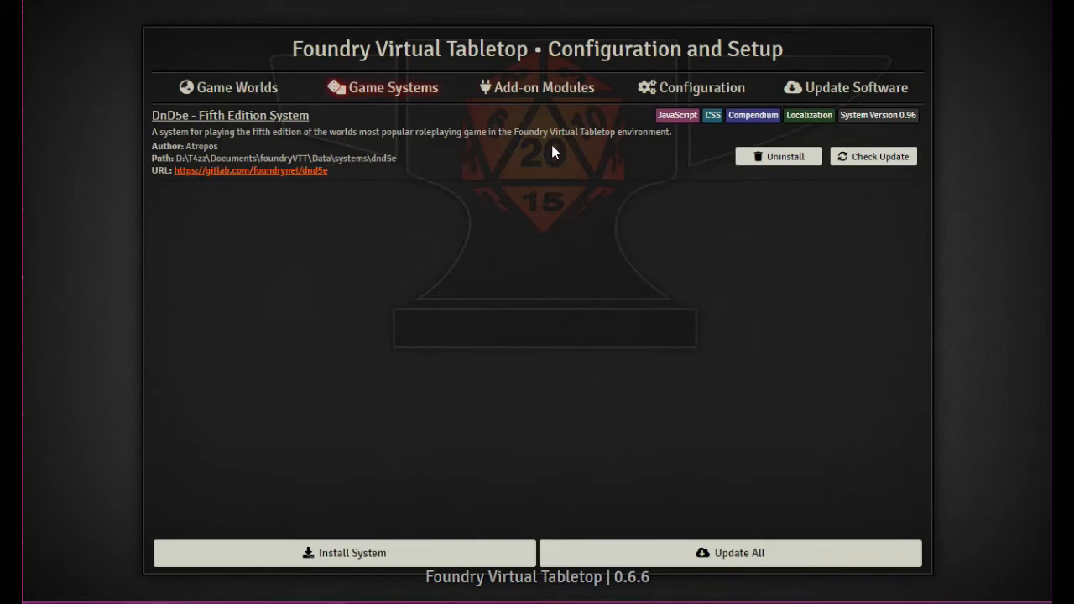
pyautogui.click(878, 164)
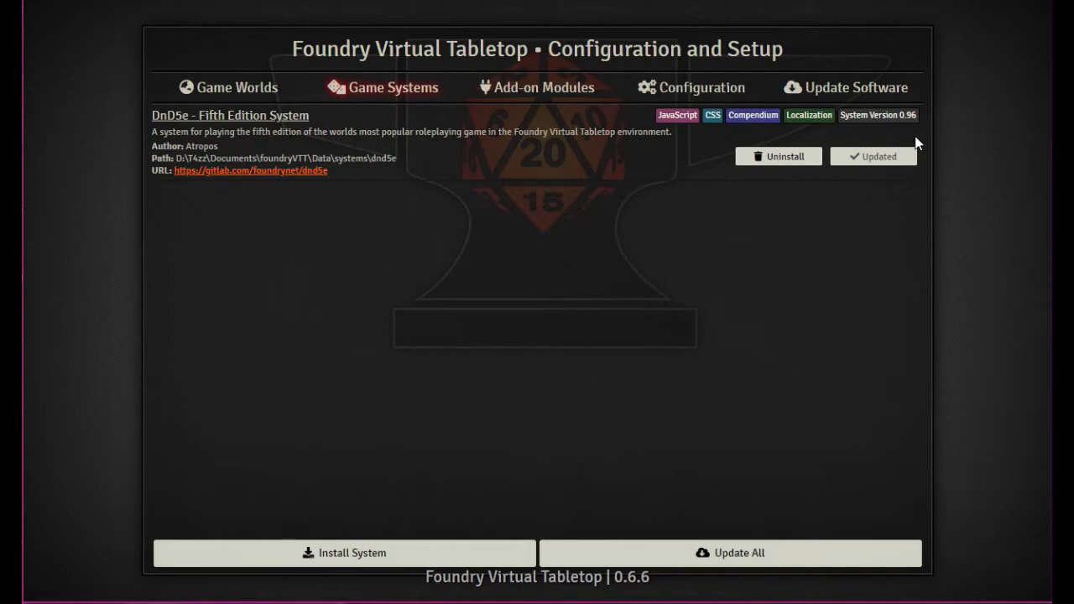
# Review the uninstalled and installed game systems in the catalogue, close it, and return to the add-on modules list.
pyautogui.click(377, 558)
pyautogui.click(718, 116)
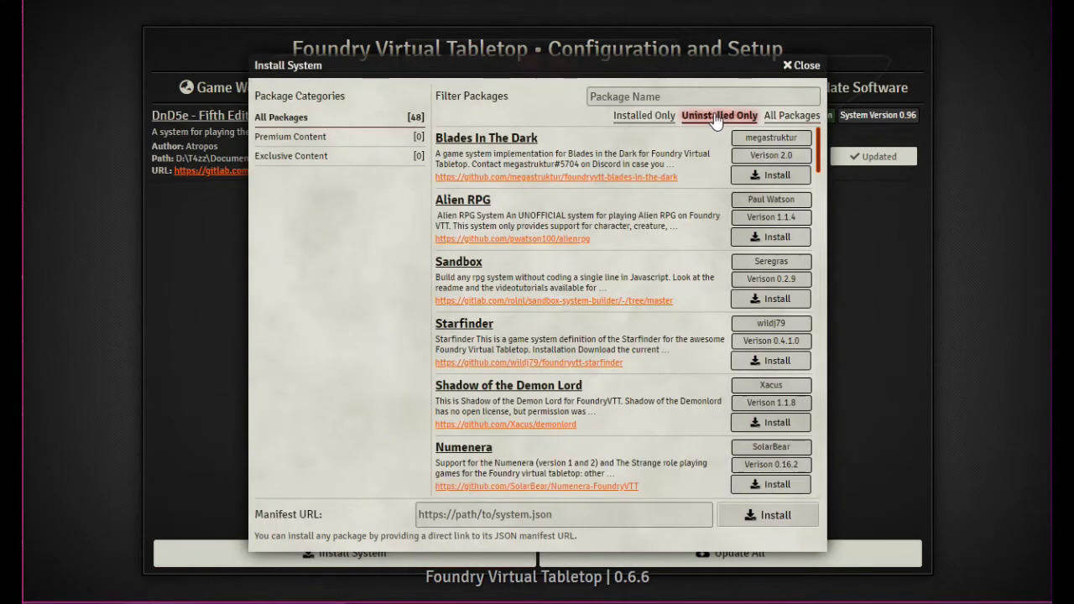
pyautogui.click(643, 116)
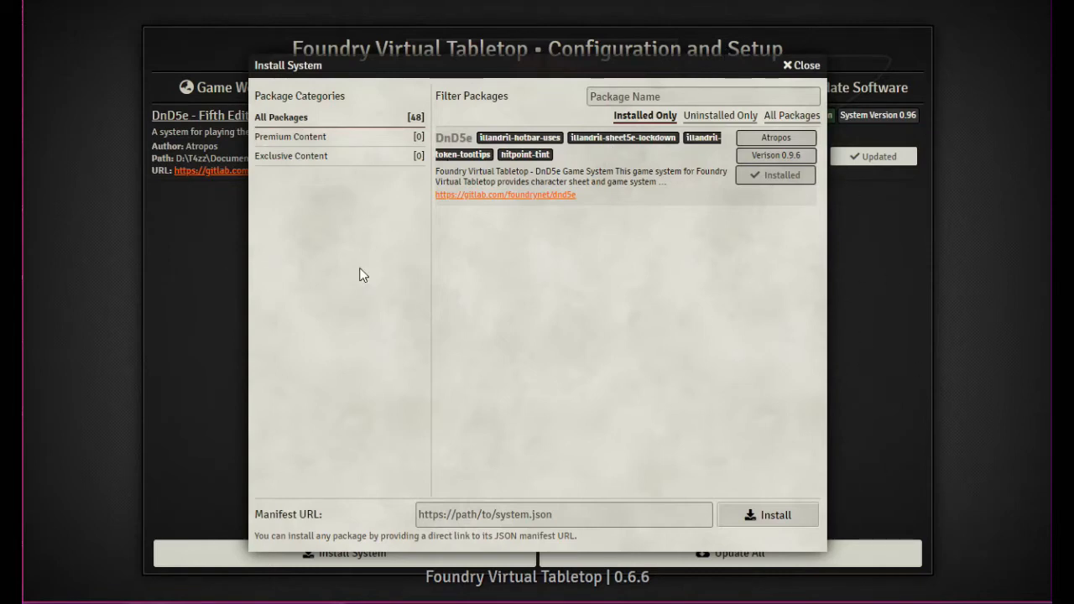
pyautogui.click(807, 69)
pyautogui.click(546, 92)
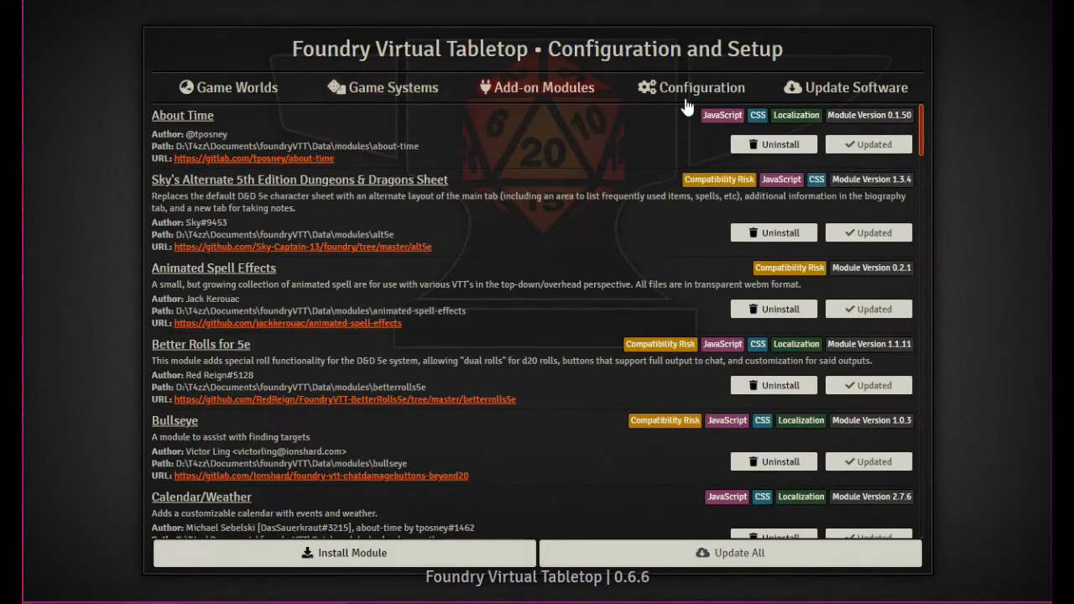
# Review the list of installed add-on modules and open the catalogue of installable modules.
pyautogui.scroll(-15, 789, 358)
pyautogui.scroll(15, 789, 358)
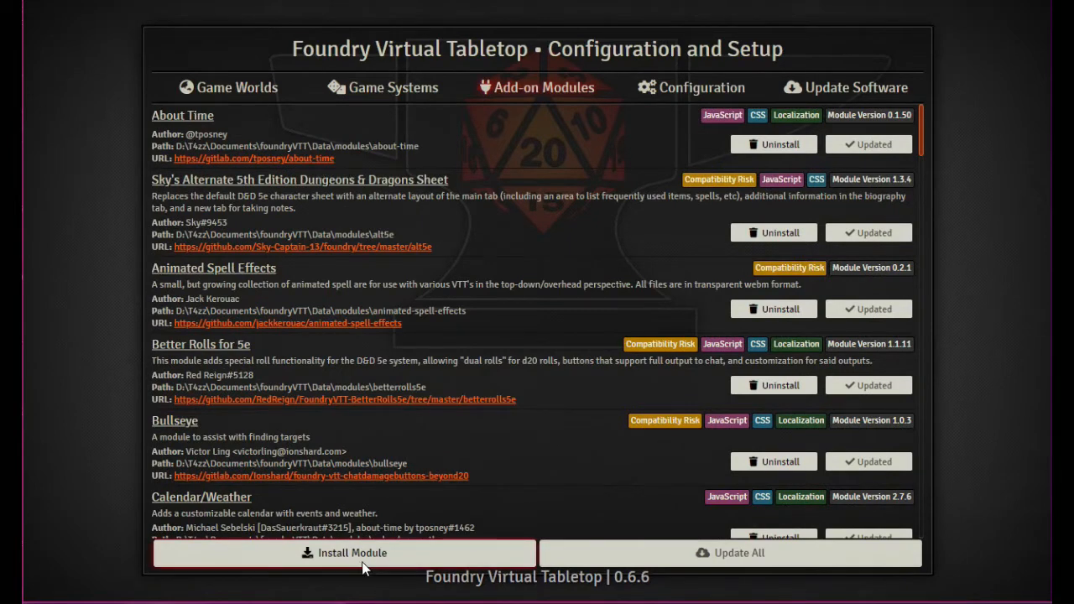
pyautogui.click(478, 552)
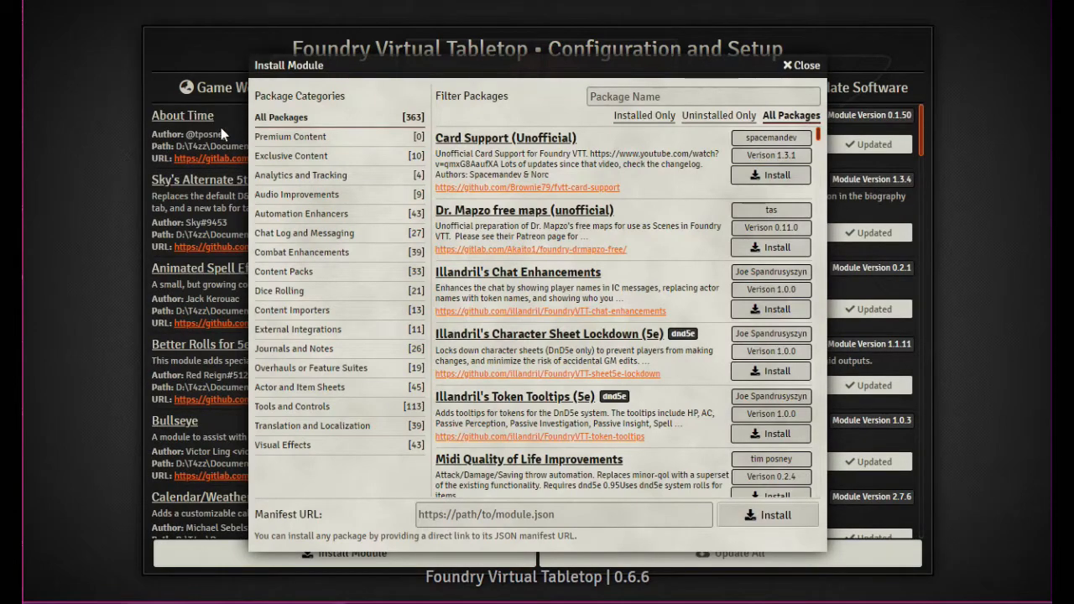
pyautogui.scroll(-15, 226, 296)
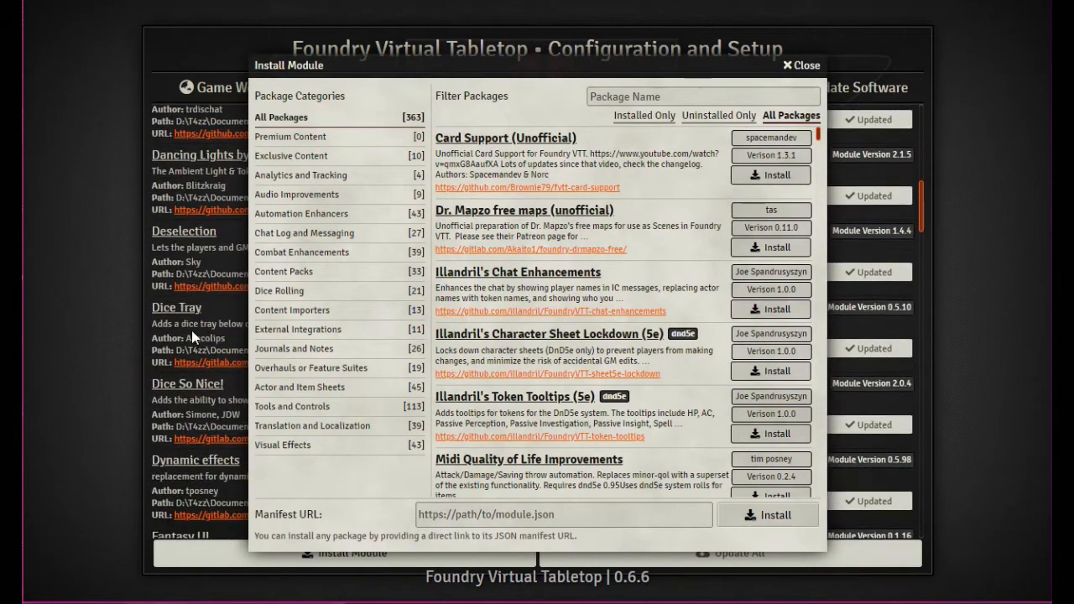
pyautogui.scroll(-5, 191, 335)
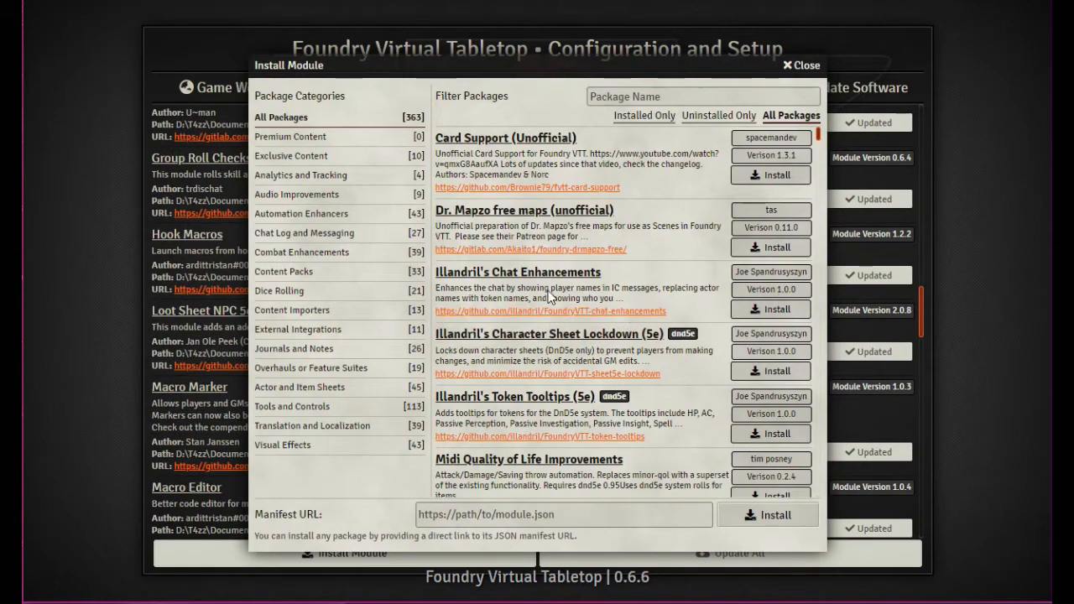
pyautogui.scroll(-5, 178, 359)
pyautogui.scroll(-10, 179, 359)
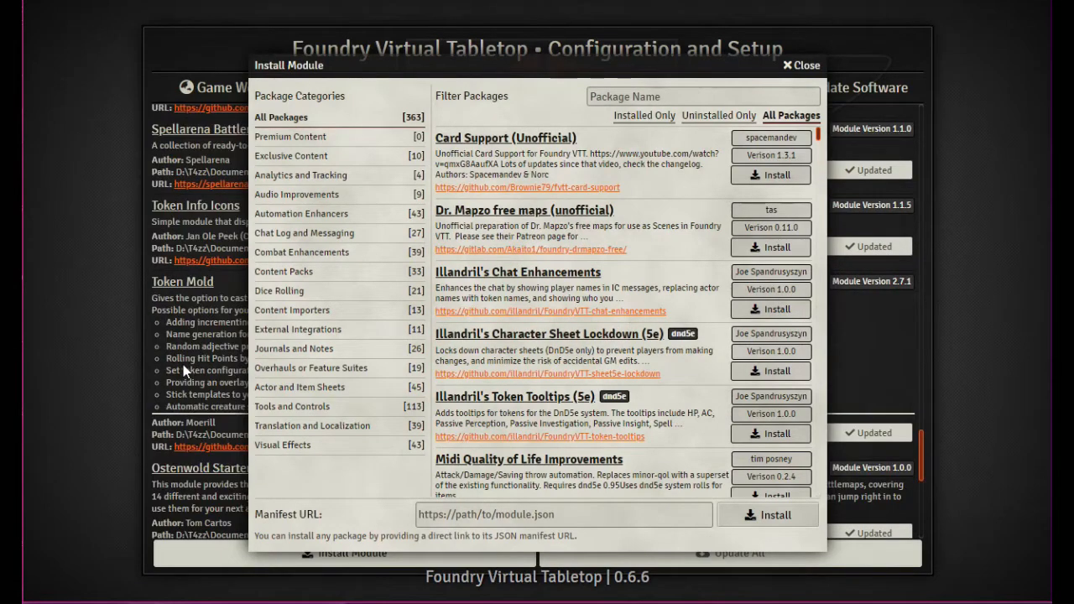
pyautogui.scroll(20, 190, 362)
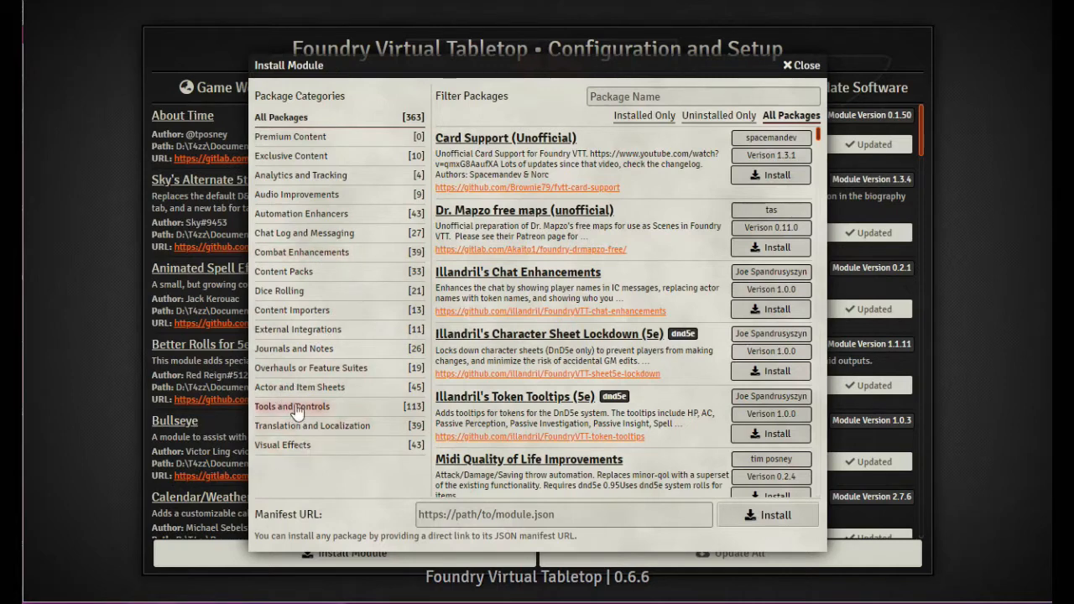
# Filter the module catalogue by "mik", install the MikWewa Battlemap Bundle, and close the catalogue.
pyautogui.click(629, 97)
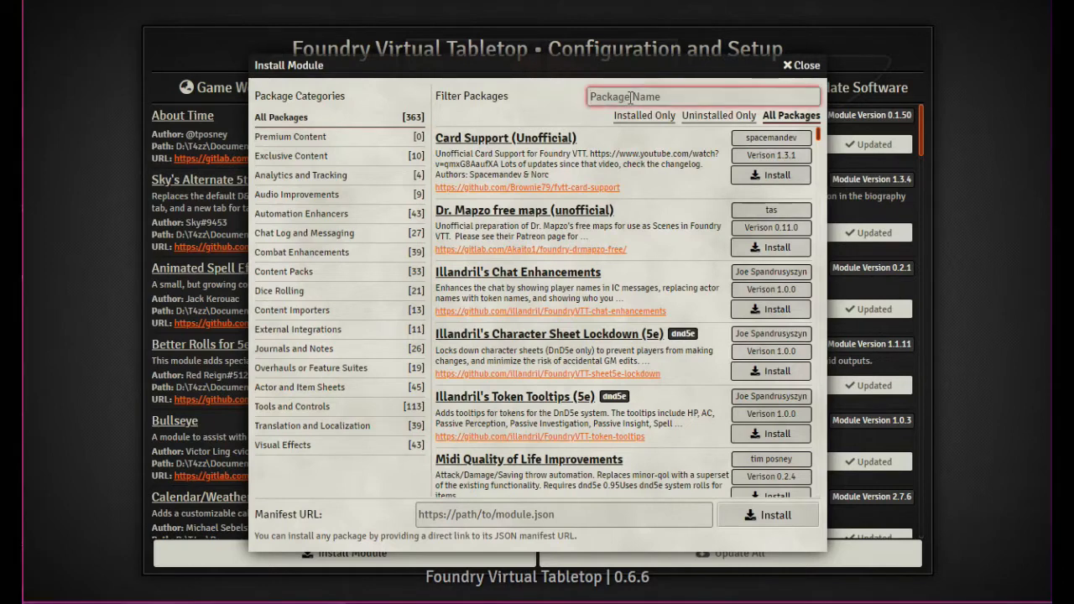
pyautogui.write('mik')
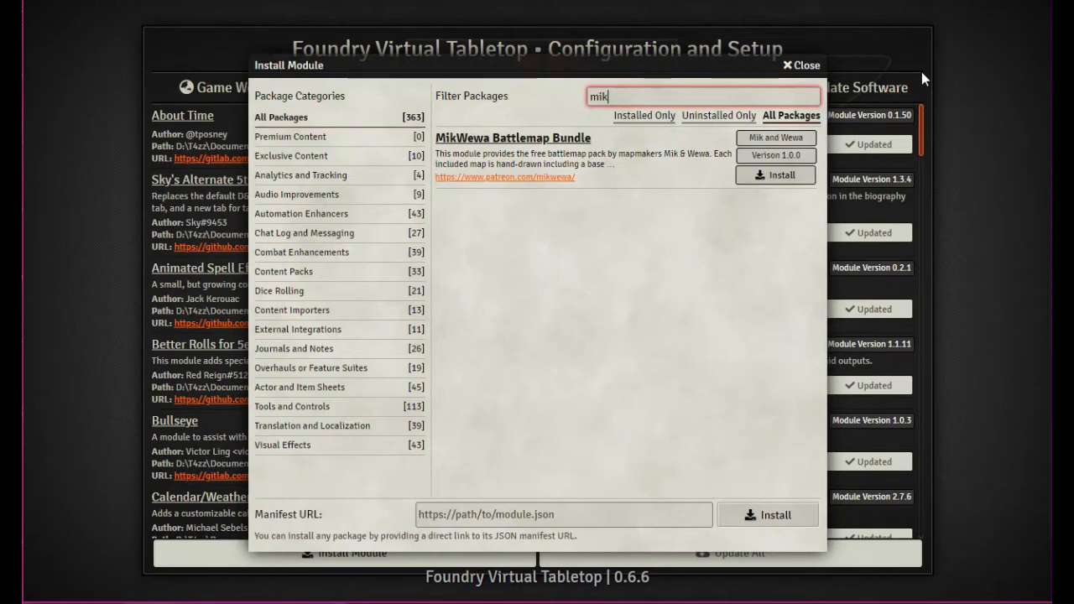
pyautogui.click(781, 176)
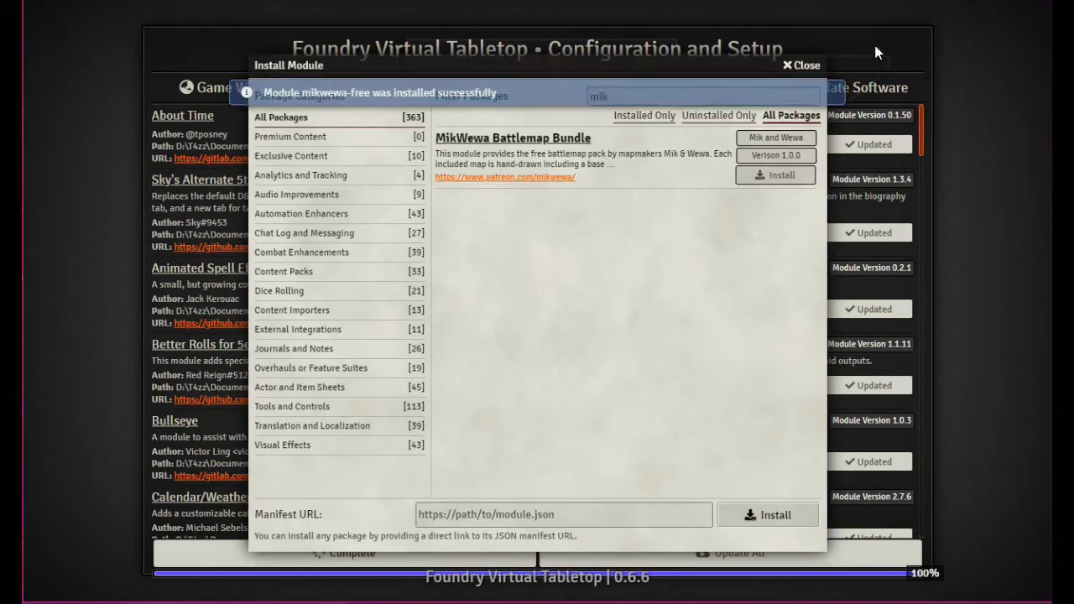
pyautogui.click(802, 68)
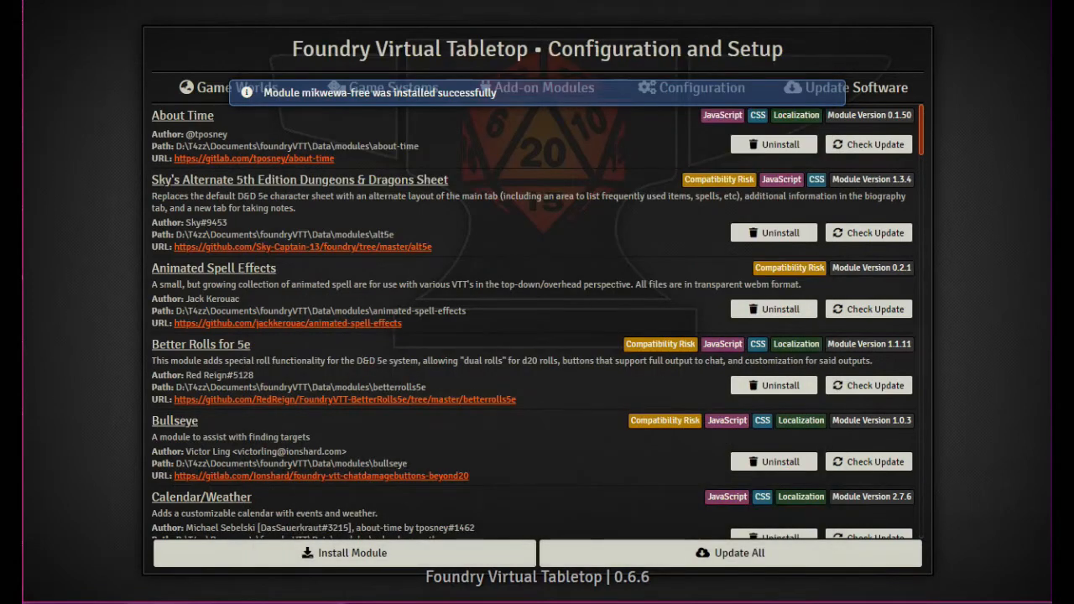
# Launch Test World from the game worlds and join its session as Gamemaster, entering the access key.
pyautogui.click(222, 92)
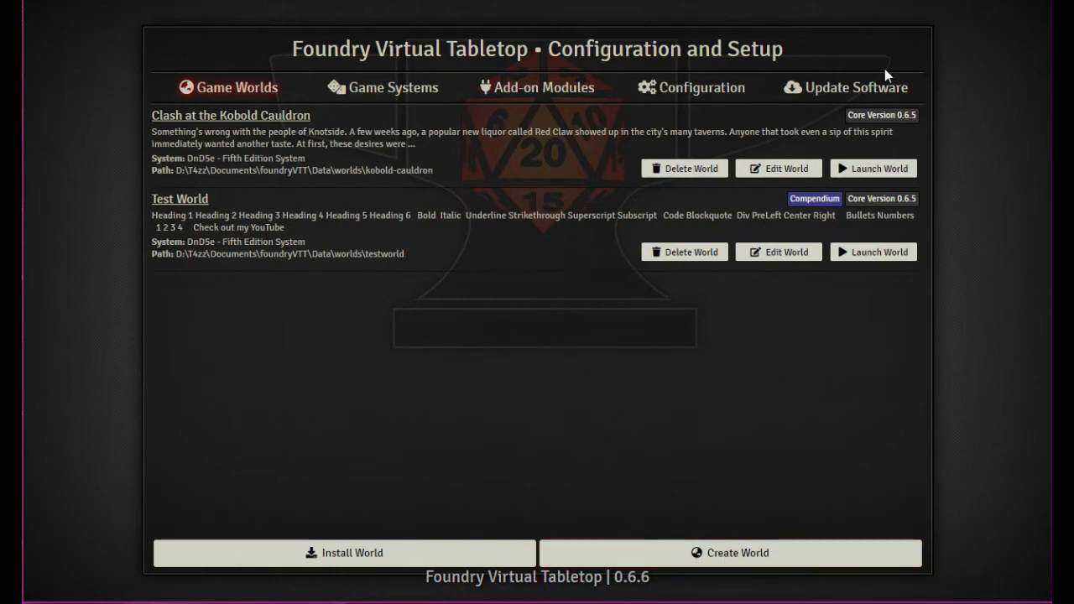
pyautogui.click(885, 252)
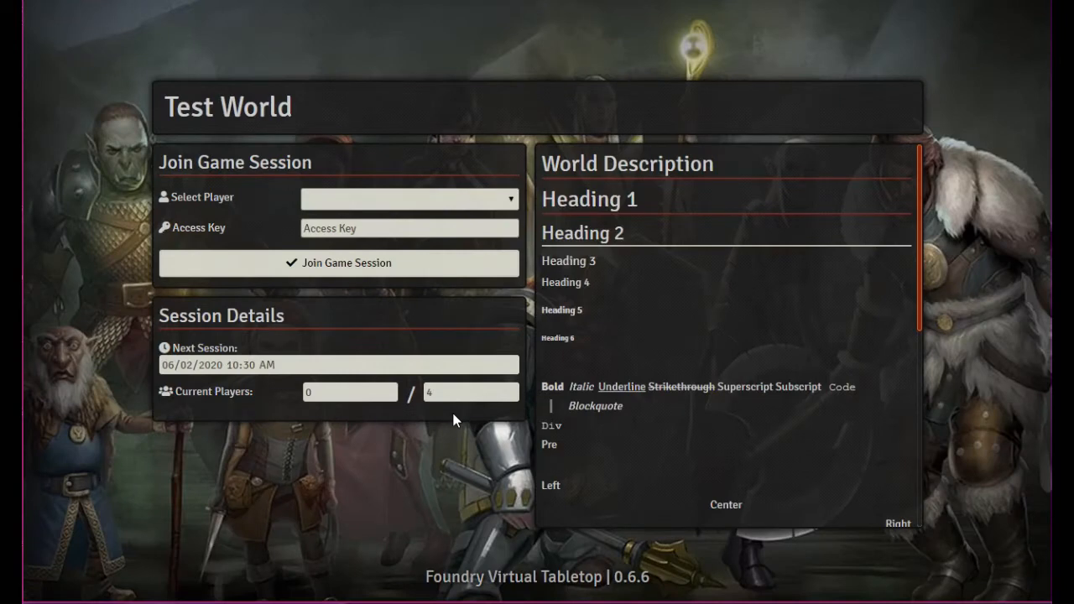
pyautogui.click(511, 200)
pyautogui.click(412, 240)
pyautogui.click(363, 228)
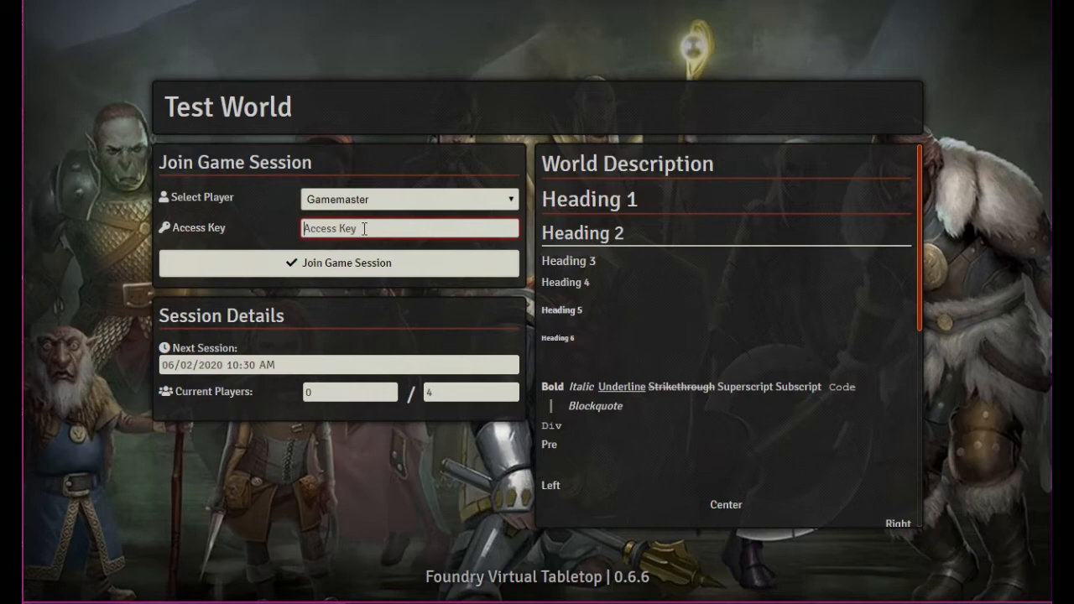
pyautogui.write('********')
pyautogui.press('Return')
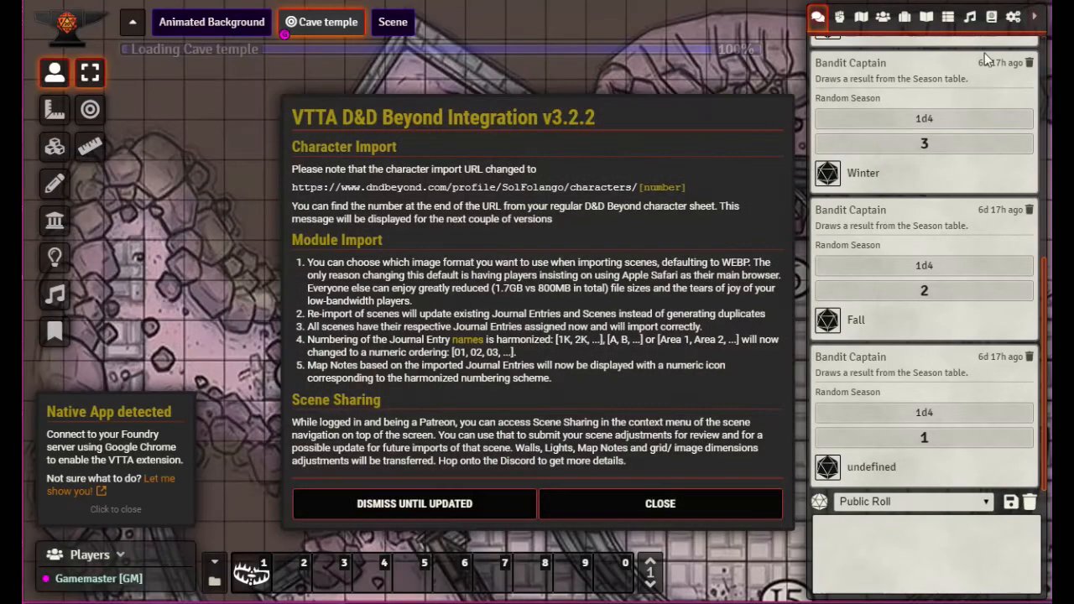
# Clear all messages from the chat log and close the VTTA integration and native app notices.
pyautogui.click(1030, 504)
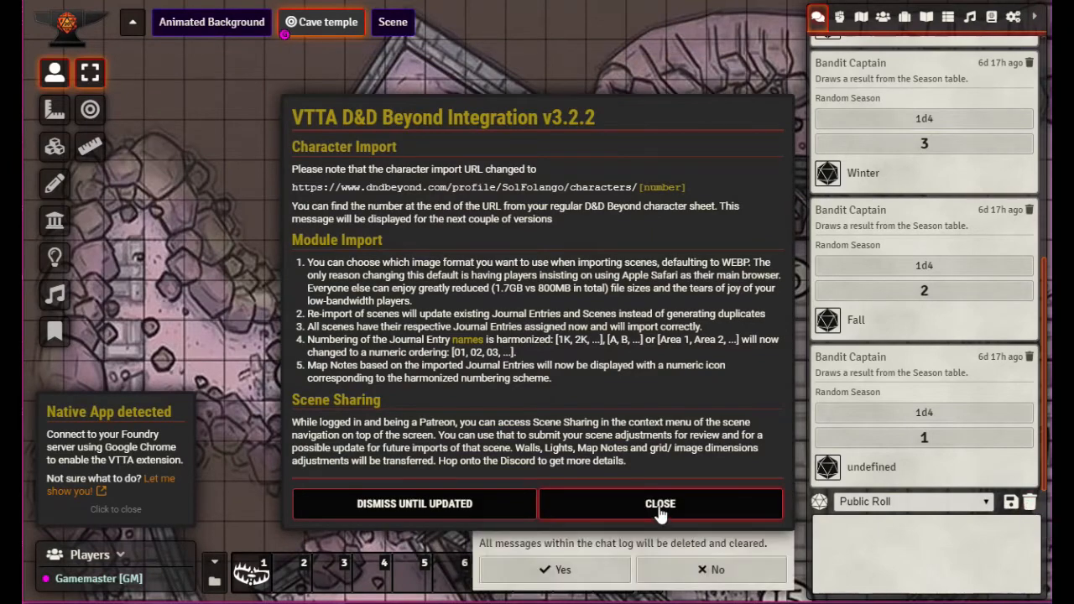
pyautogui.click(659, 506)
pyautogui.click(557, 570)
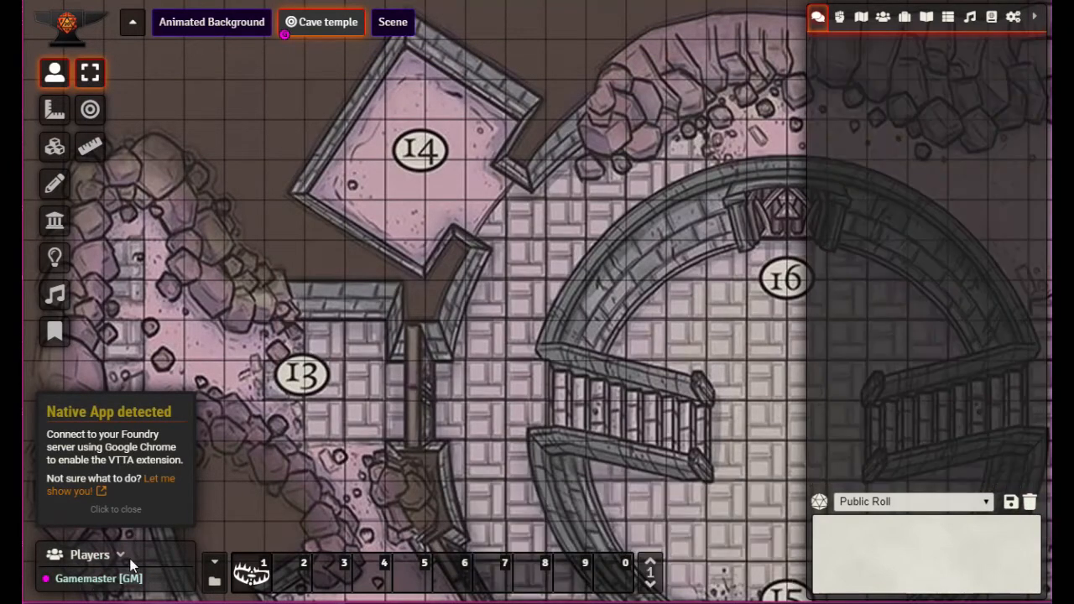
pyautogui.click(104, 509)
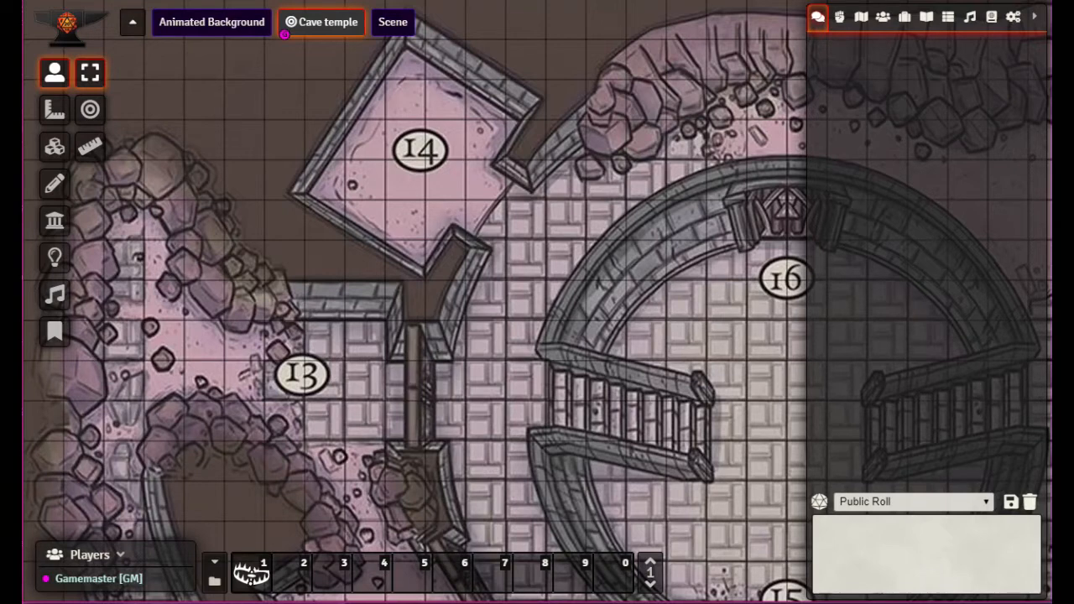
# Create an actor of type character named Our Fighter and reposition its character sheet over the map.
pyautogui.click(882, 18)
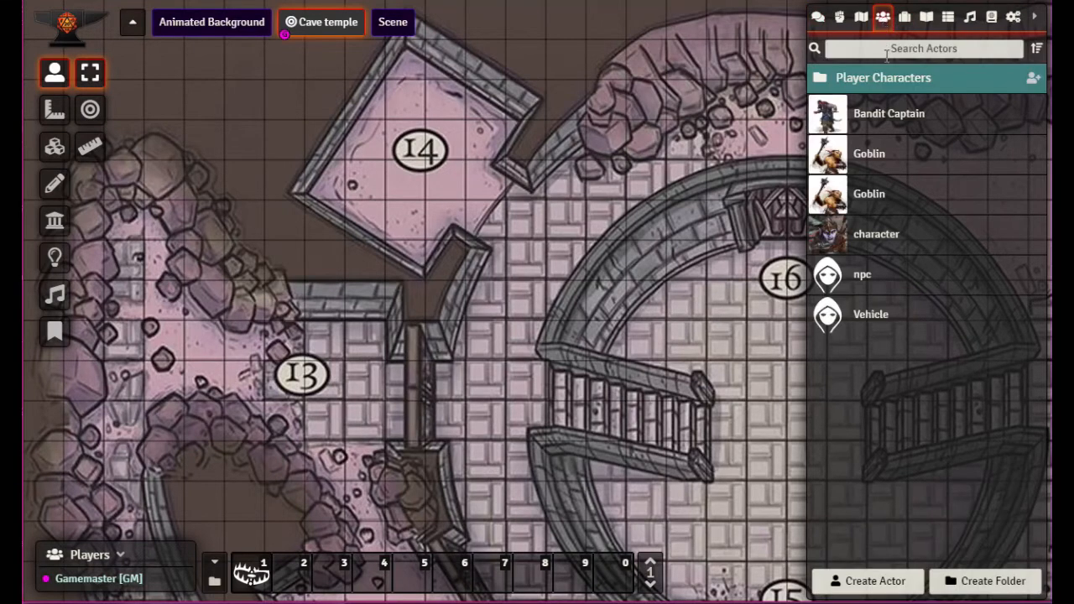
pyautogui.click(877, 582)
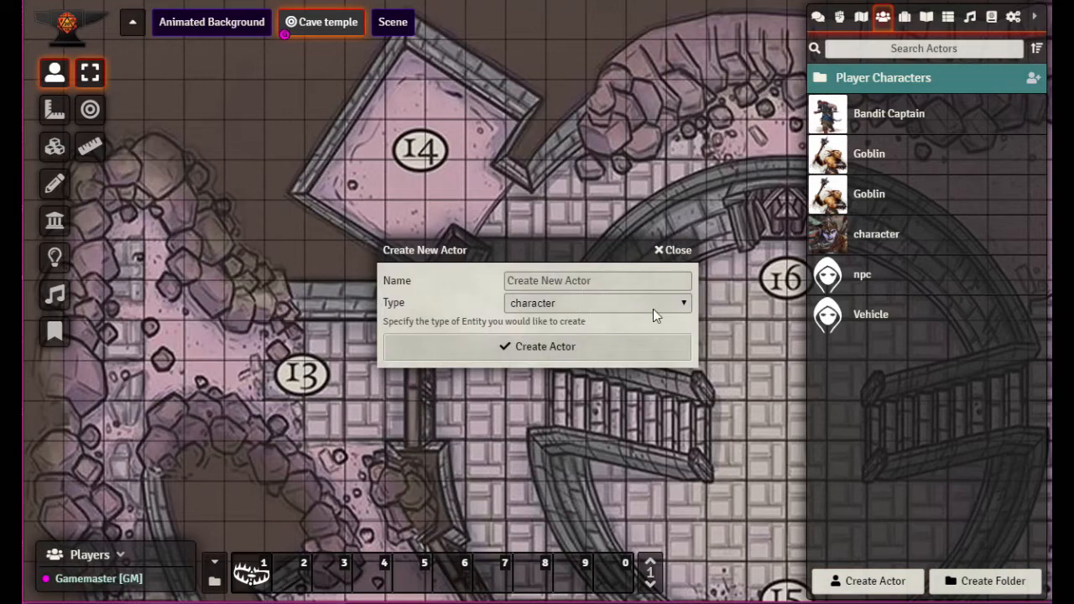
pyautogui.click(679, 307)
pyautogui.click(679, 307)
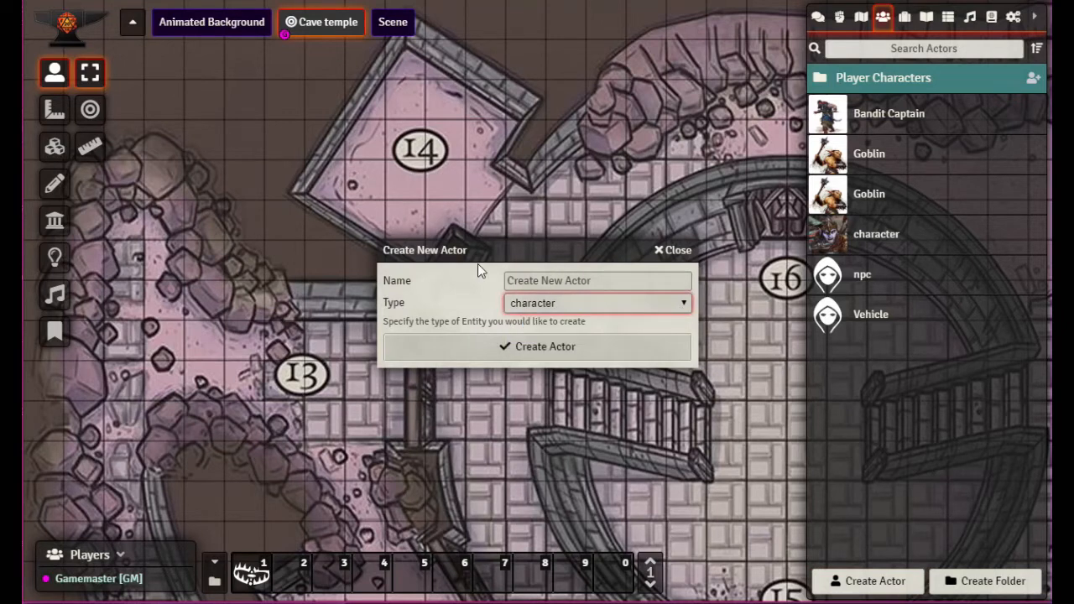
pyautogui.click(567, 283)
pyautogui.write('Our Fighter')
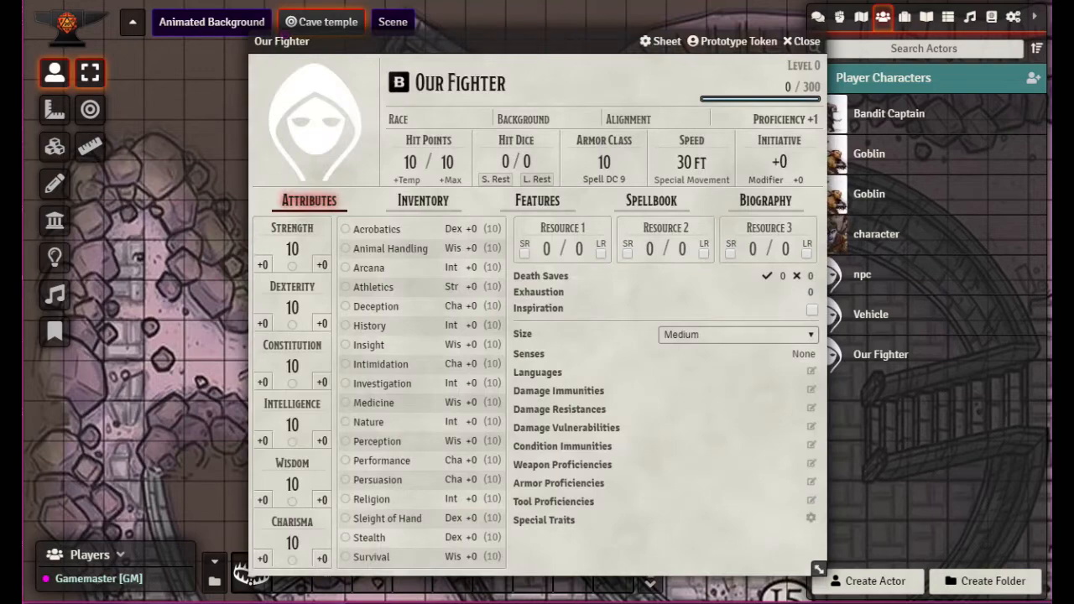
pyautogui.moveTo(538, 40); pyautogui.dragTo(341, 39)
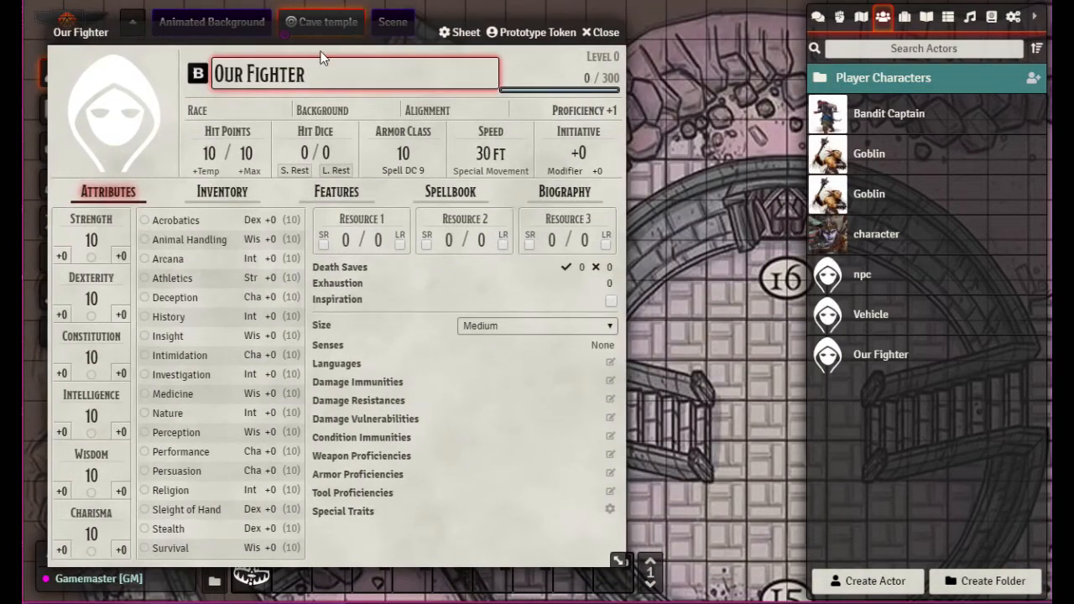
pyautogui.moveTo(317, 35); pyautogui.dragTo(423, 51)
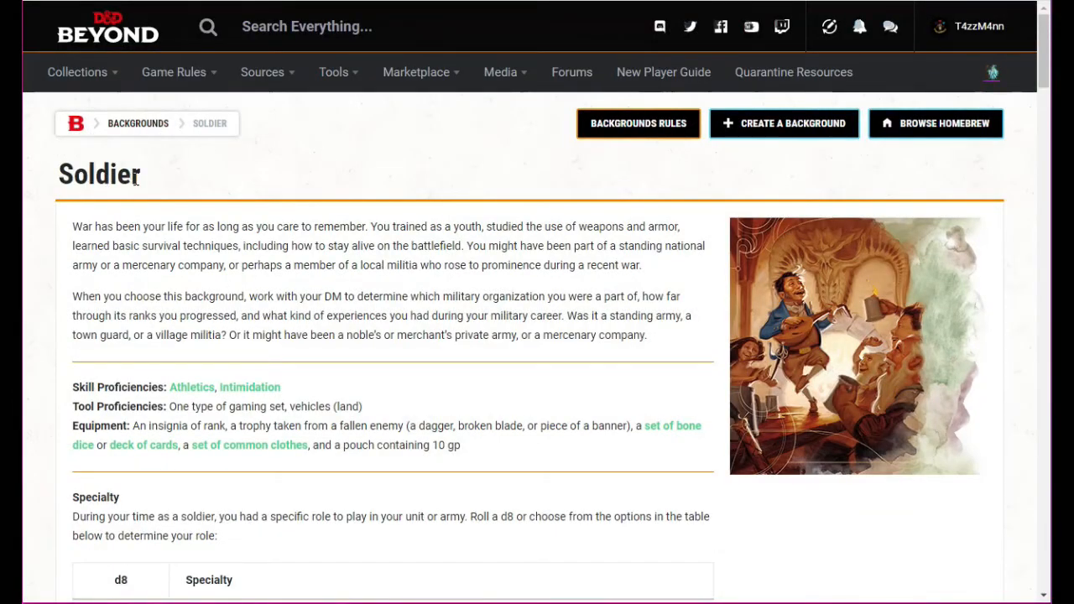
# Switch to D&D Beyond and review the Fighter class page, the Half-Orc race details and the races overview.
pyautogui.click(277, 1)
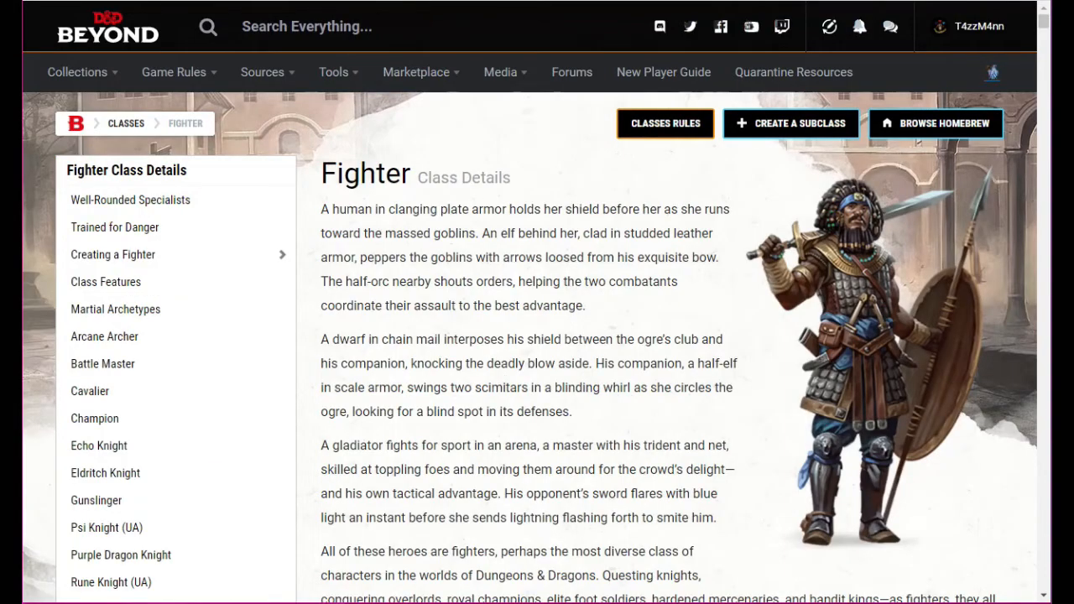
pyautogui.click(621, 2)
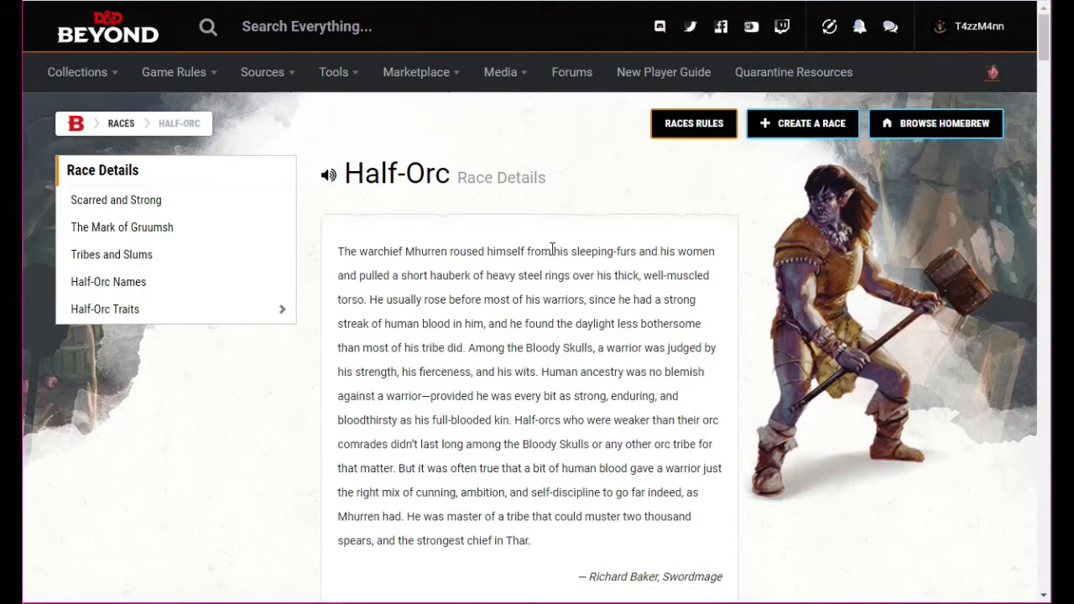
pyautogui.scroll(-12, 552, 249)
pyautogui.scroll(5, 567, 236)
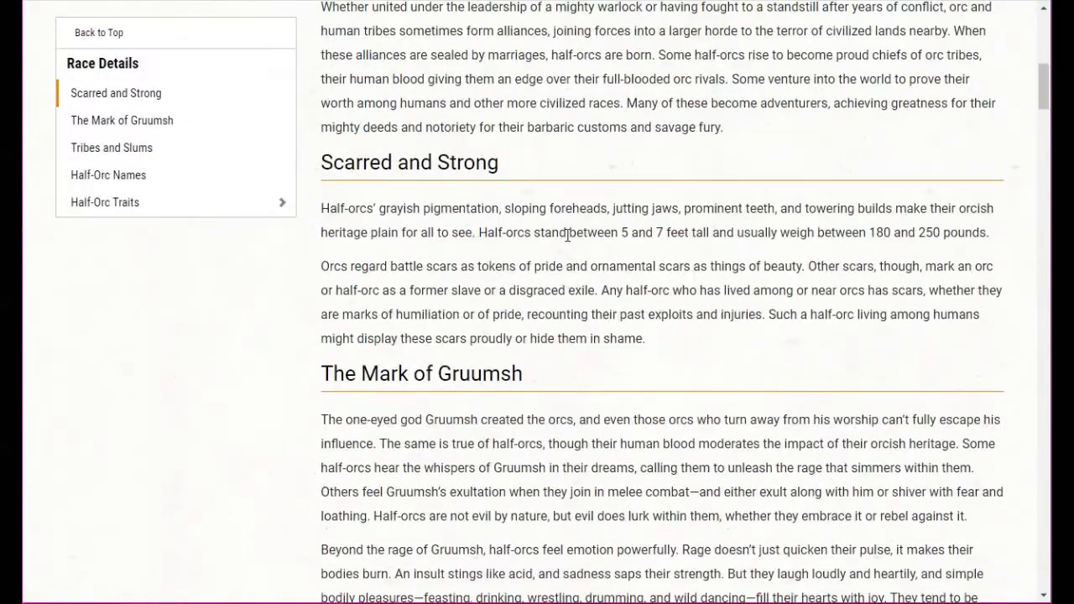
pyautogui.scroll(8, 583, 236)
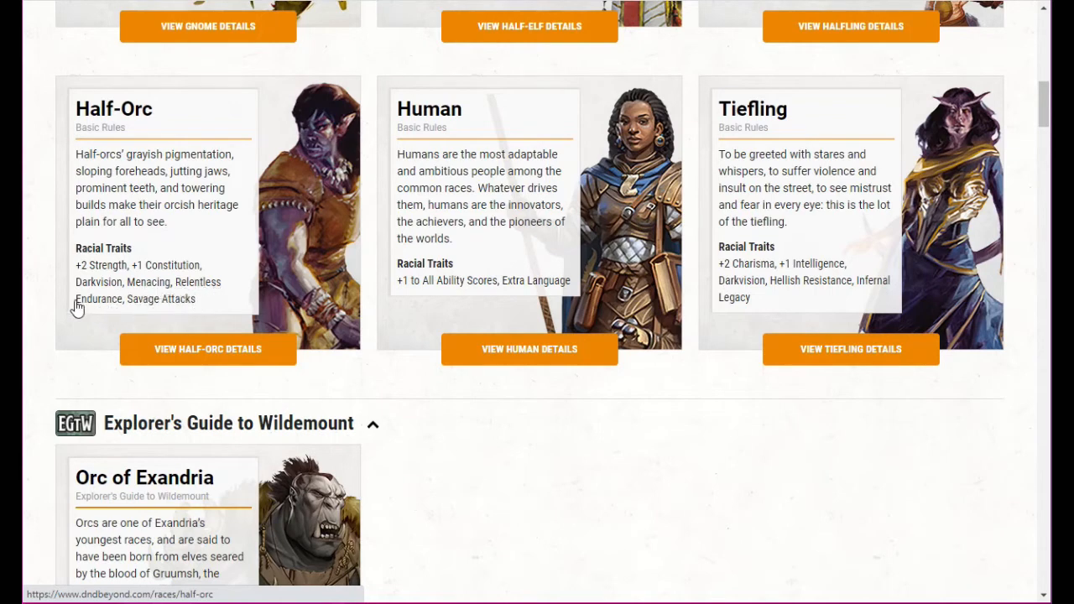
pyautogui.click(199, 351)
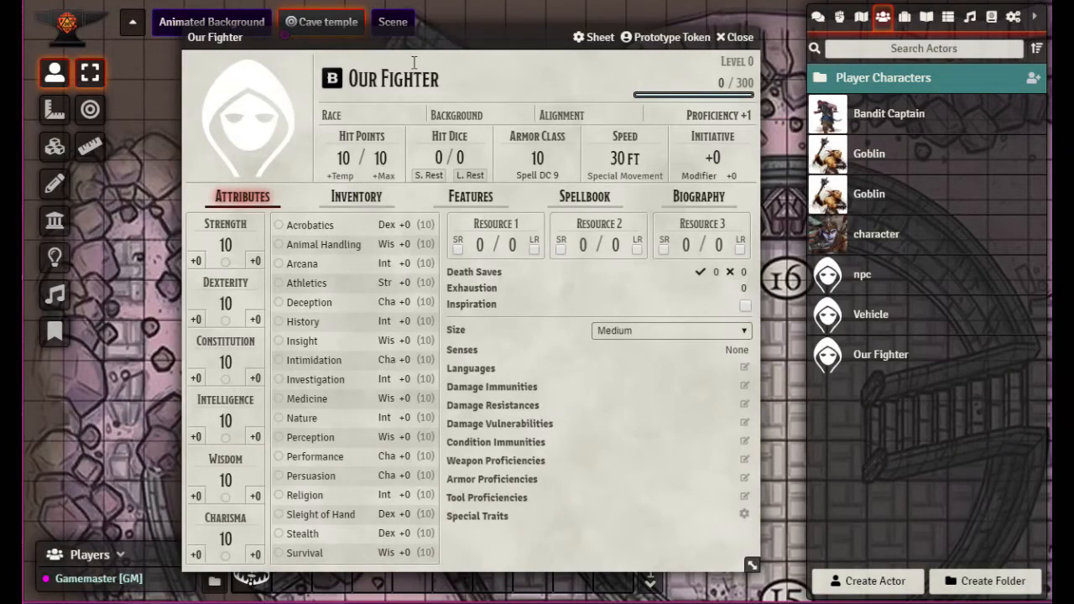
# Mark Athletics and Intimidation as proficient on Our Fighter's sheet, checking them against the Soldier background on D&D Beyond.
pyautogui.moveTo(412, 33); pyautogui.dragTo(353, 39)
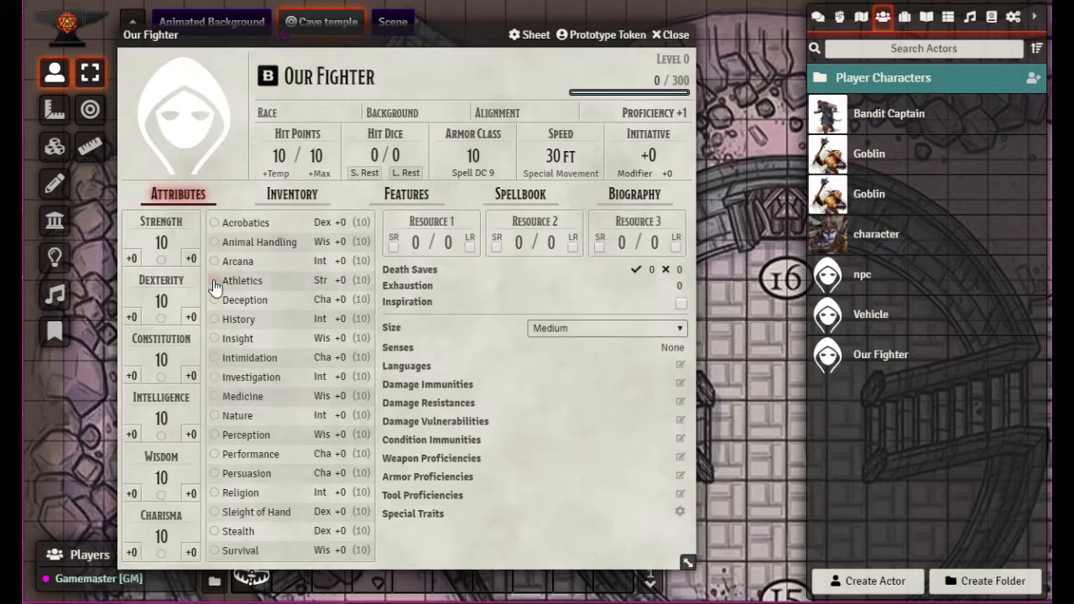
pyautogui.click(214, 358)
pyautogui.hotkey('alt', 'Tab')
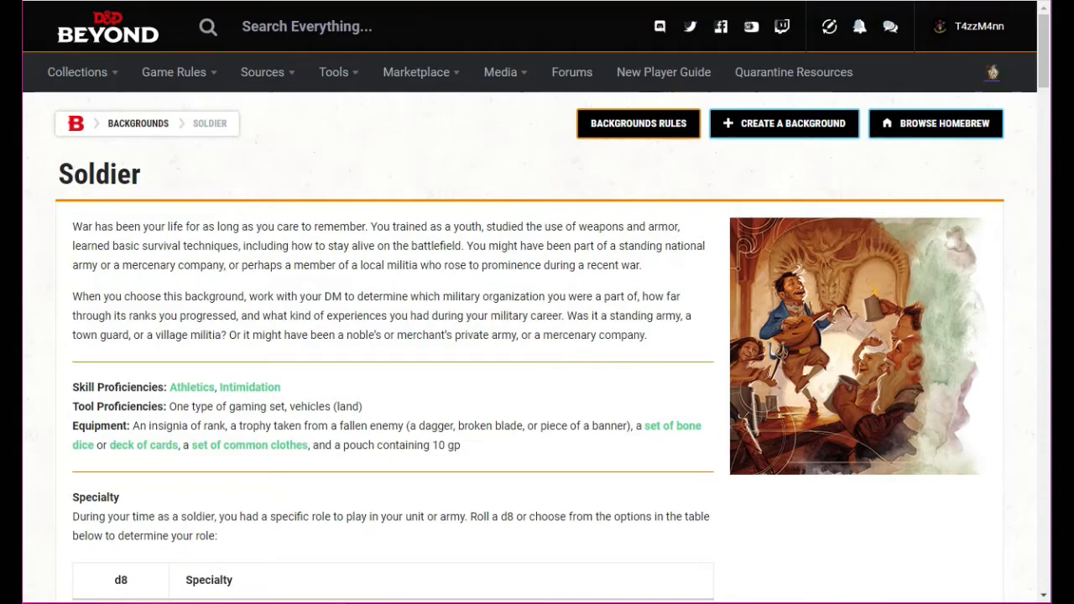
pyautogui.hotkey('alt', 'Tab')
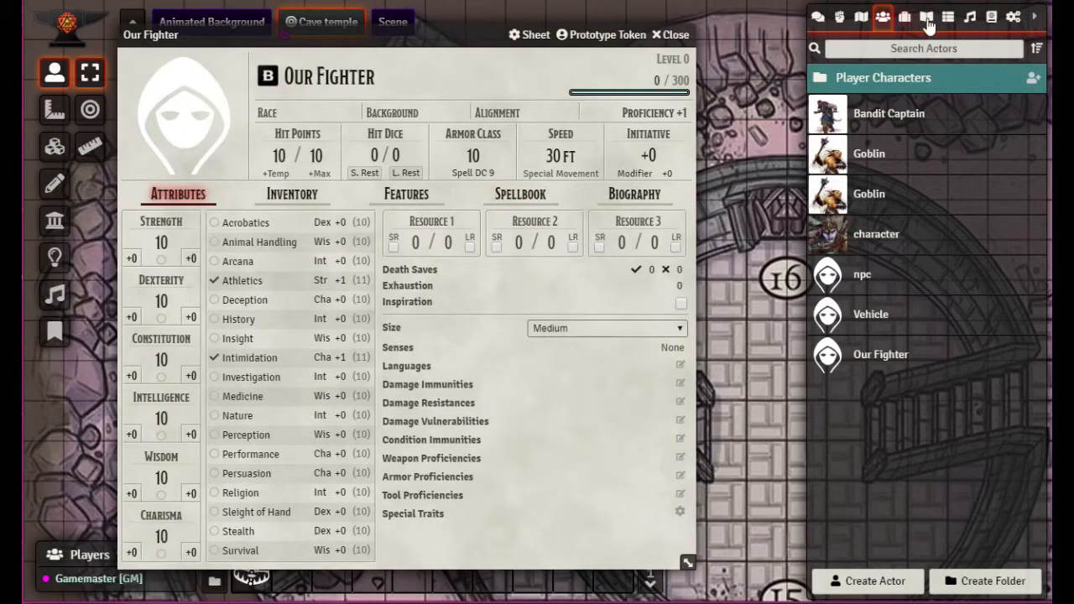
# Move the character sheet clear of the compendium packs and open the Items (SRD) compendium.
pyautogui.click(992, 18)
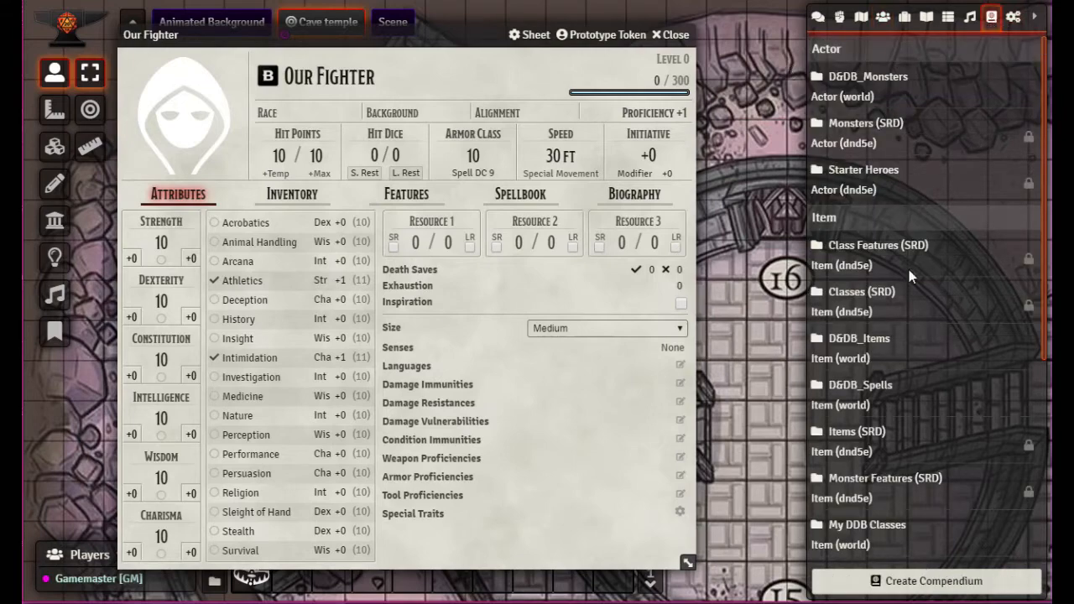
pyautogui.scroll(-1, 908, 269)
pyautogui.moveTo(392, 34); pyautogui.dragTo(315, 30)
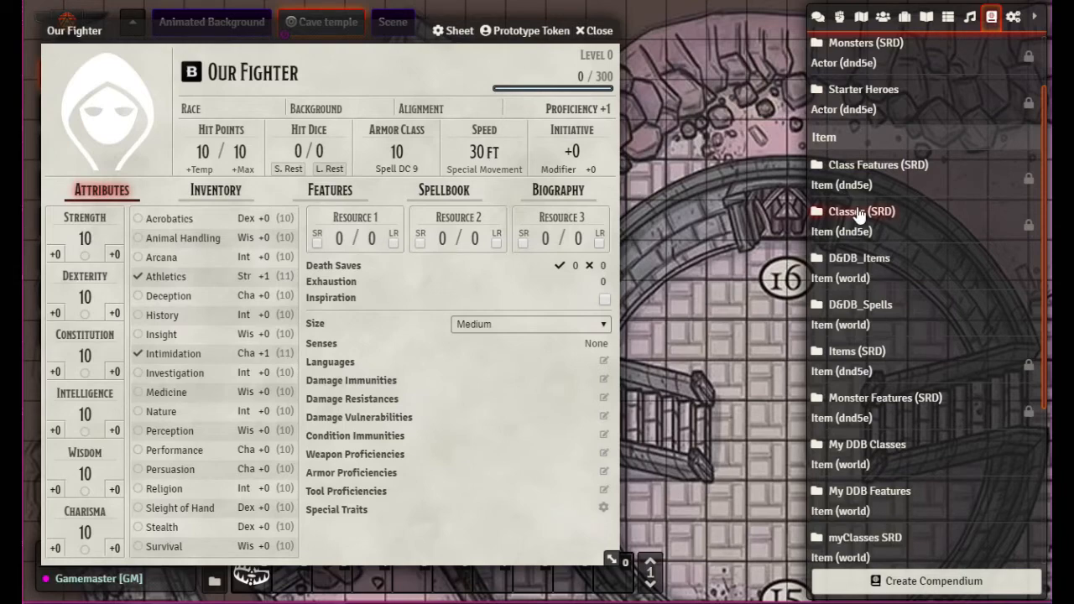
pyautogui.scroll(-2, 855, 445)
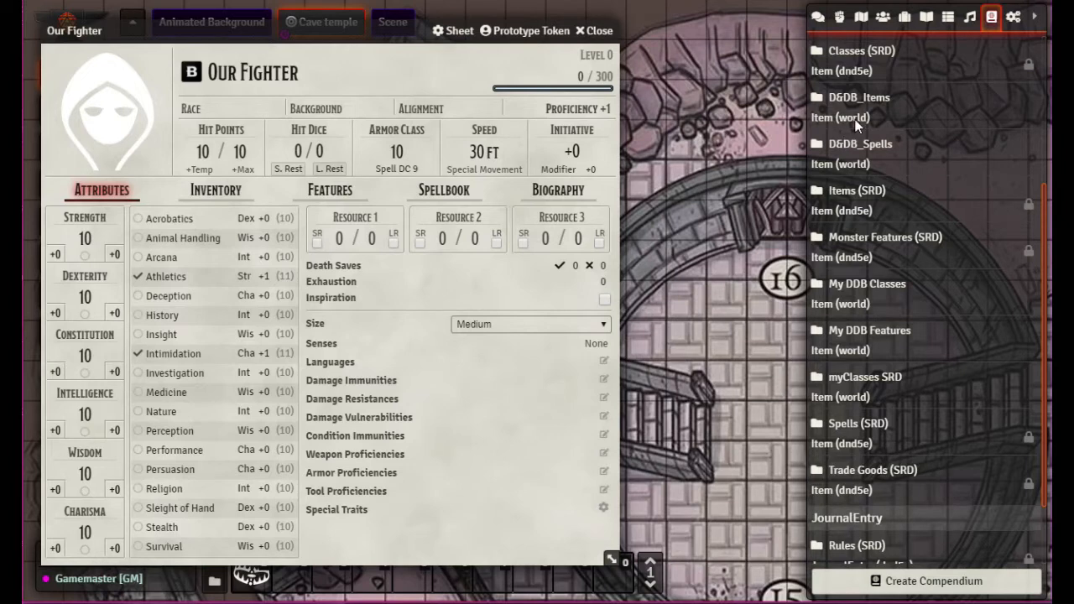
pyautogui.click(857, 191)
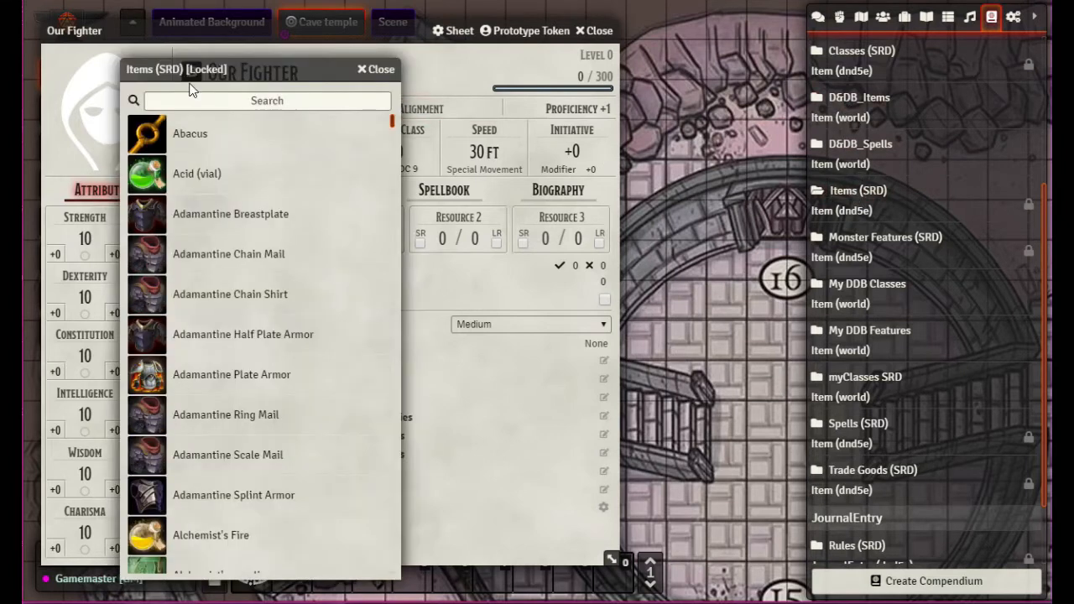
# Find dice in the Items (SRD) compendium, add Gaming Set of Dice to Our Fighter's inventory and close the compendium.
pyautogui.moveTo(206, 71); pyautogui.dragTo(758, 45)
pyautogui.click(760, 74)
pyautogui.write('dice')
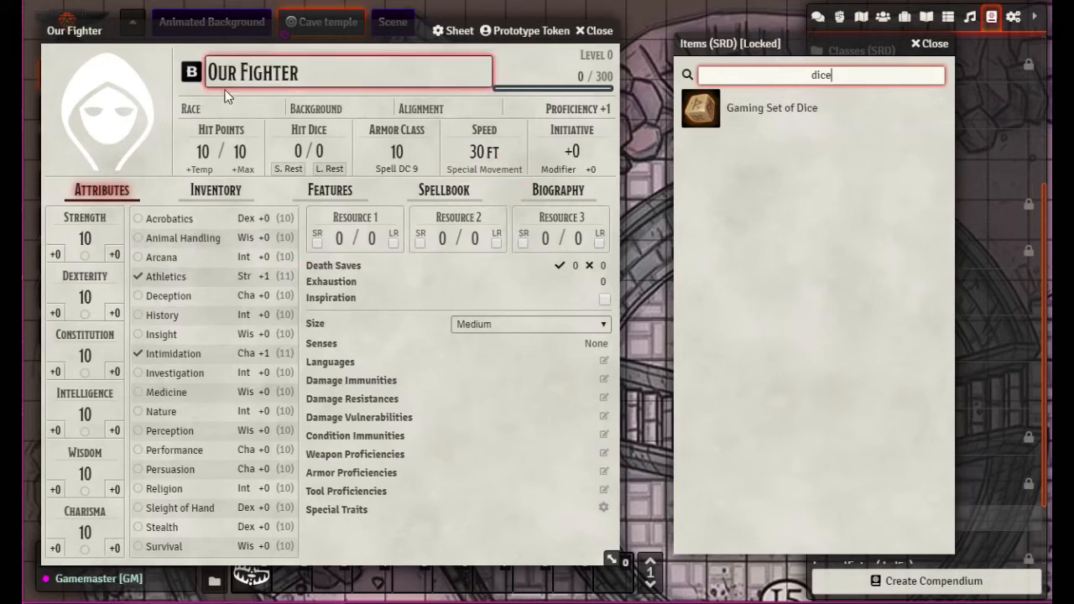
pyautogui.click(238, 191)
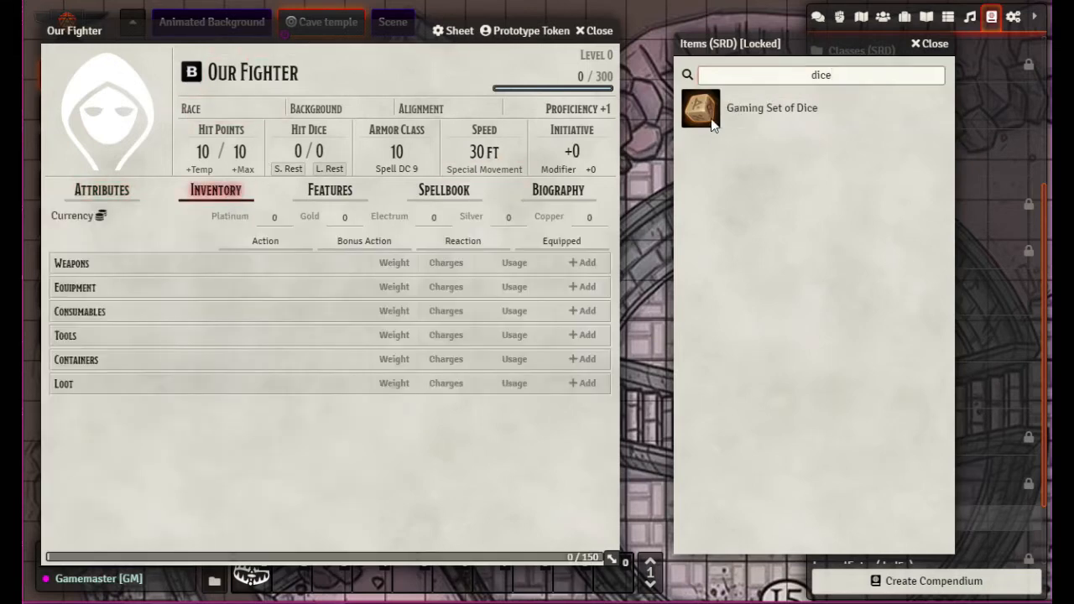
pyautogui.moveTo(777, 118); pyautogui.dragTo(225, 463)
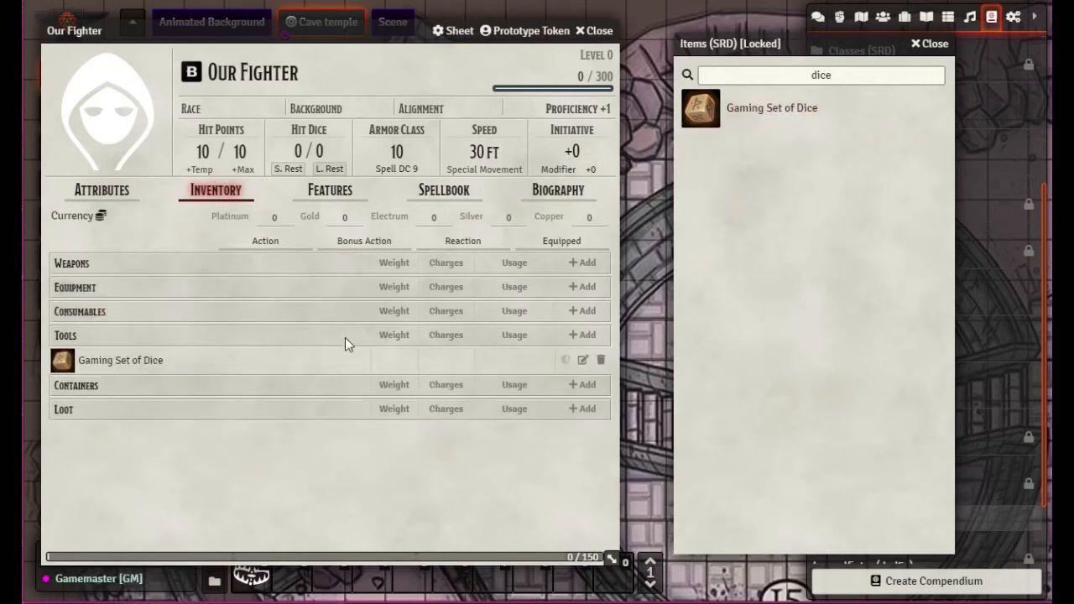
pyautogui.click(931, 43)
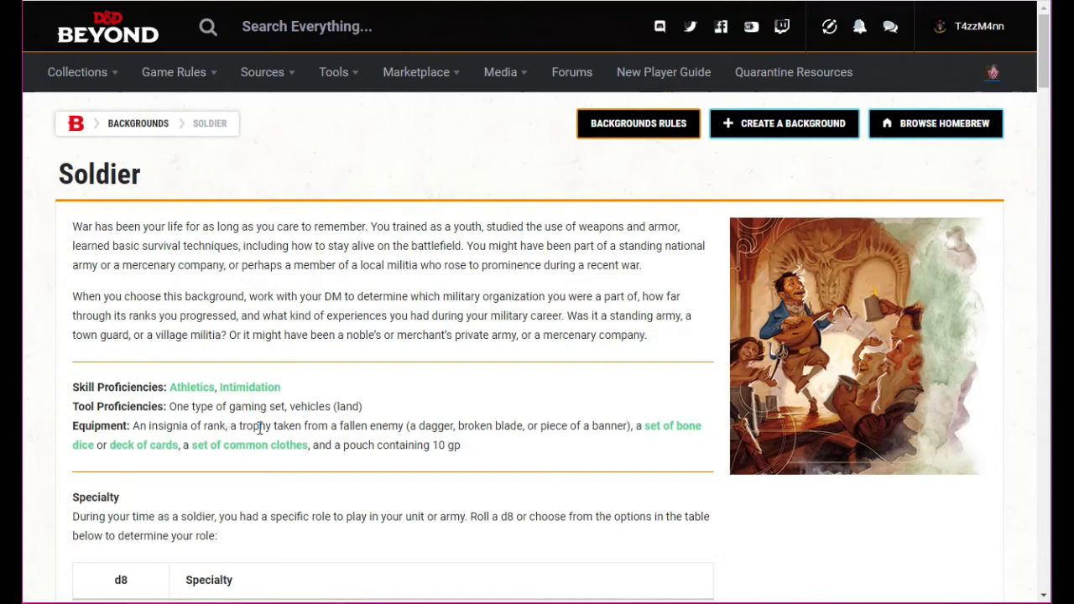
# Check the Soldier background's equipment on D&D Beyond and set Our Fighter's gold to 10 in Foundry VTT.
pyautogui.moveTo(706, 429)
pyautogui.hotkey('alt', 'Tab')
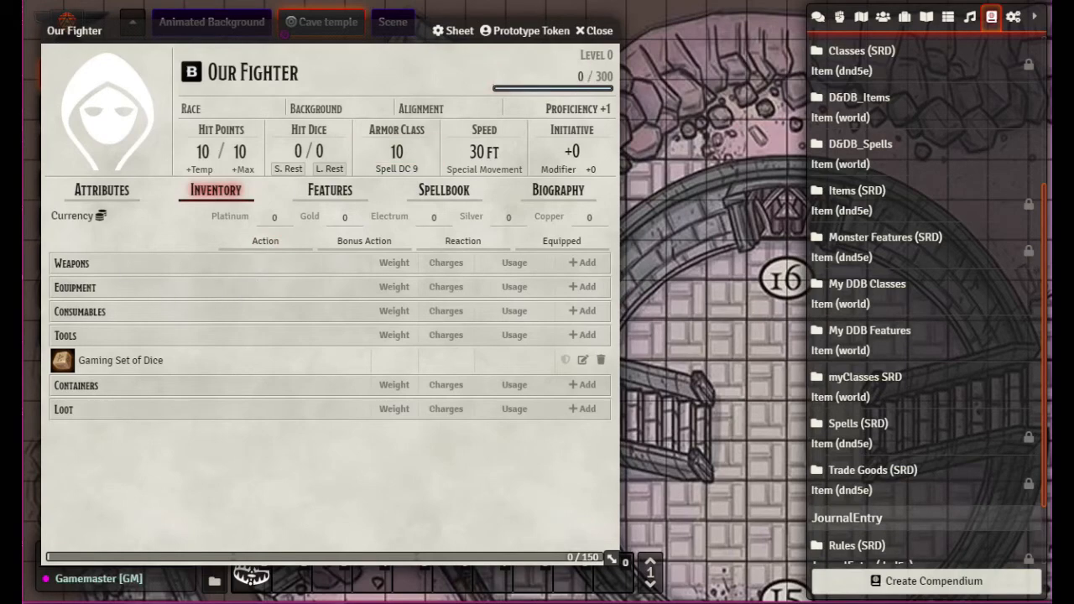
pyautogui.hotkey('alt', 'Tab')
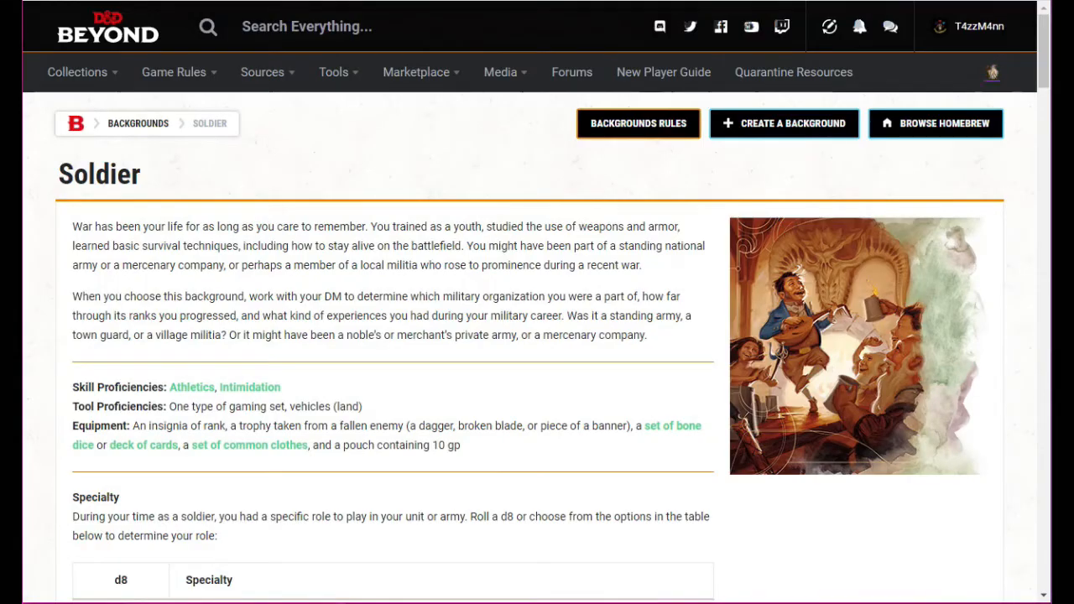
pyautogui.hotkey('alt', 'Tab')
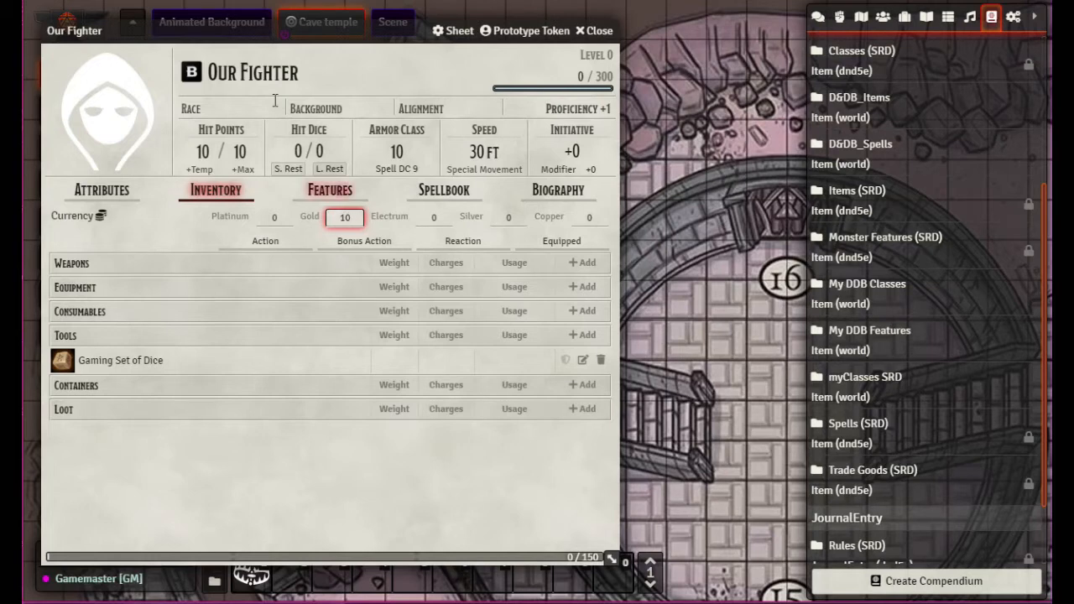
pyautogui.click(398, 507)
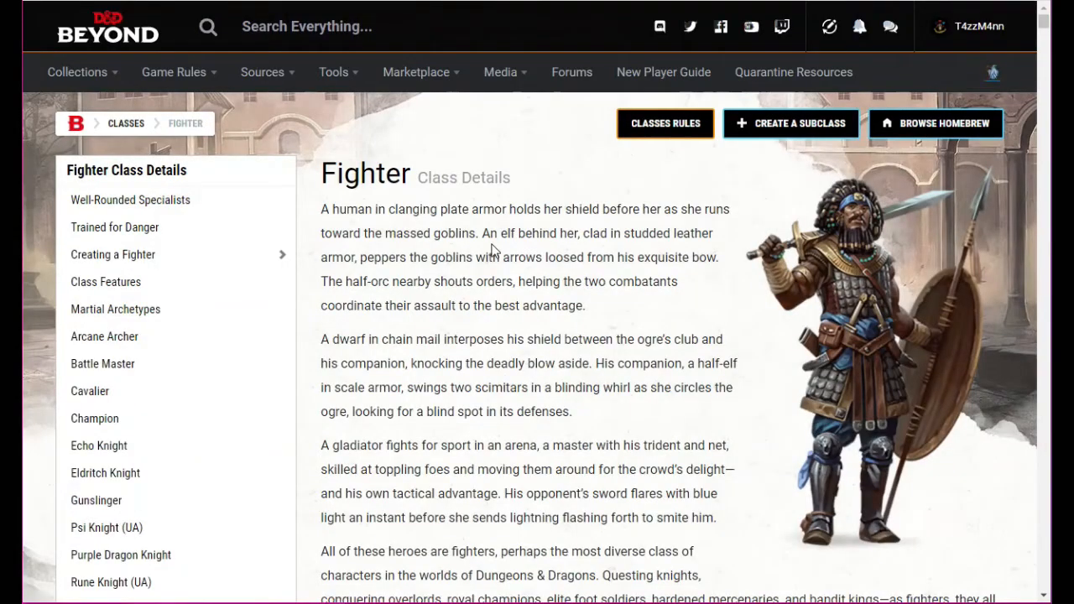
# Review the D&D Beyond Fighter class page, examining the Quick Build advice, the Fighter Table and the class features.
pyautogui.scroll(-15, 493, 250)
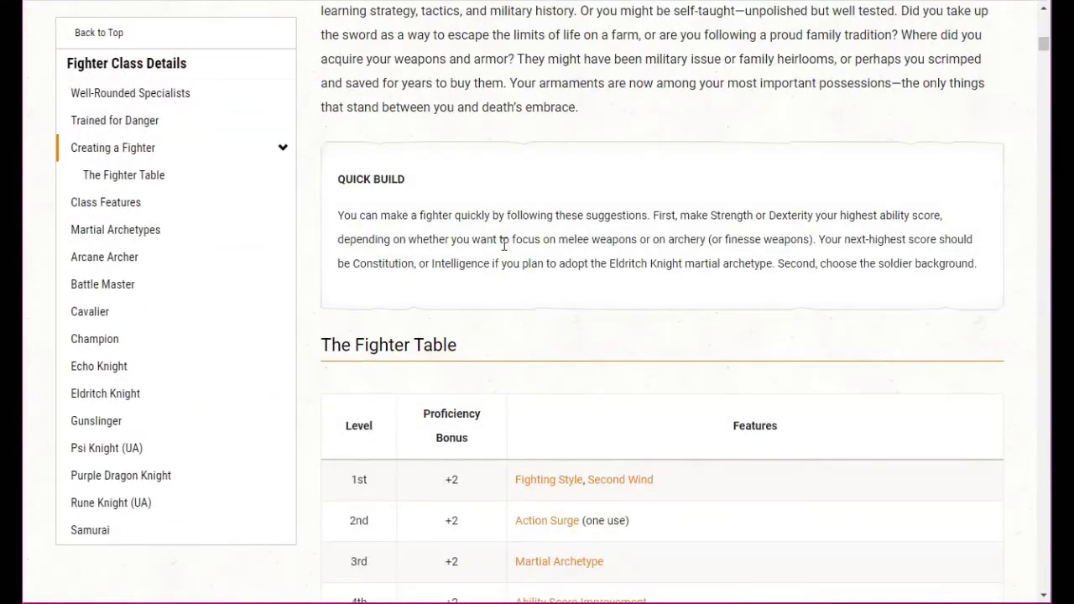
pyautogui.scroll(6, 503, 244)
pyautogui.scroll(-5, 502, 247)
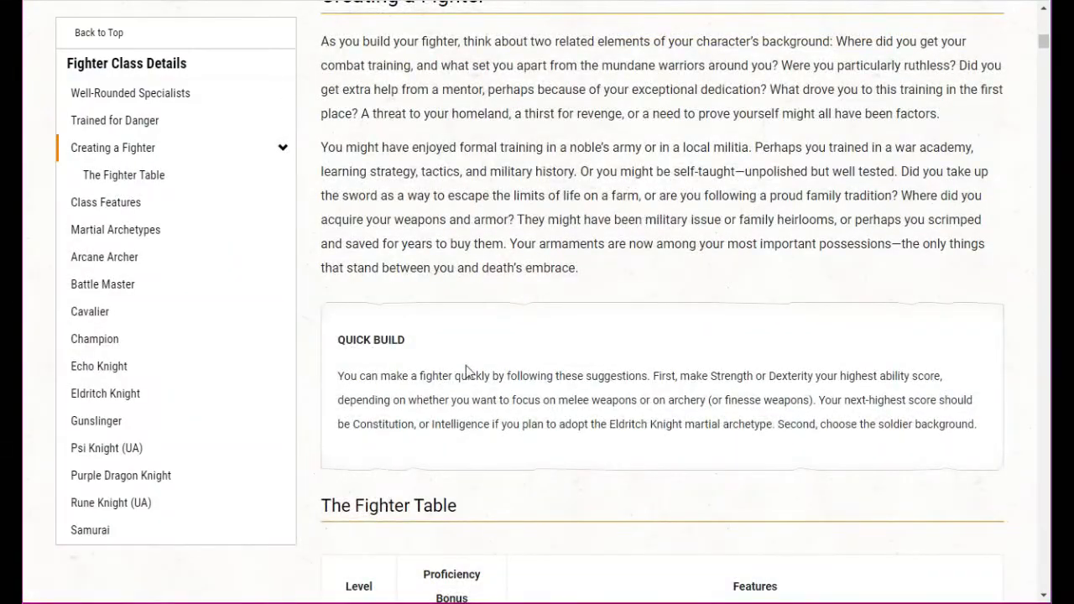
pyautogui.scroll(3, 578, 361)
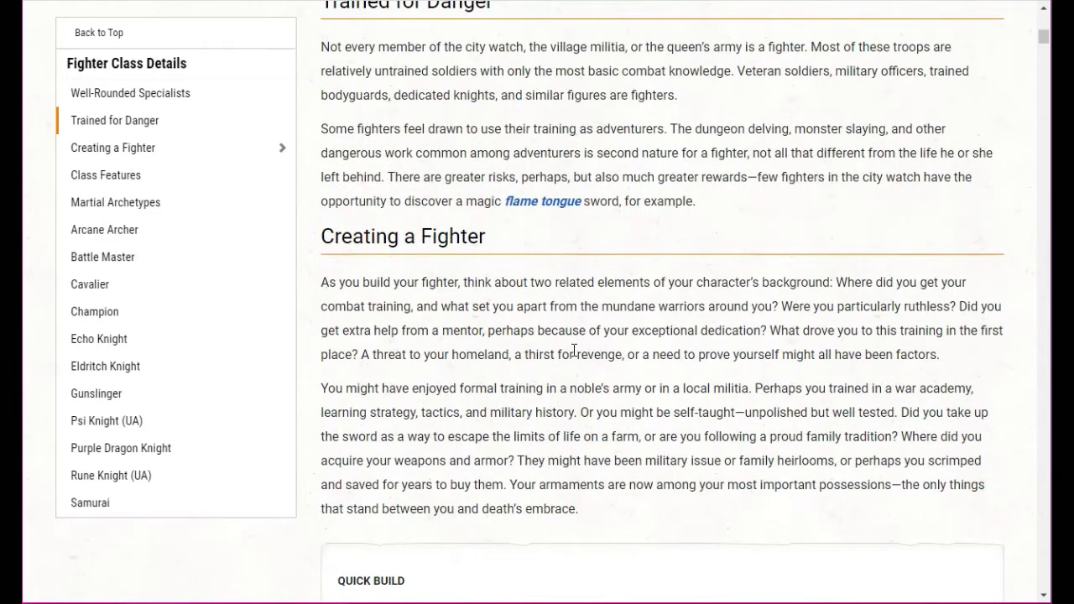
pyautogui.scroll(4, 573, 352)
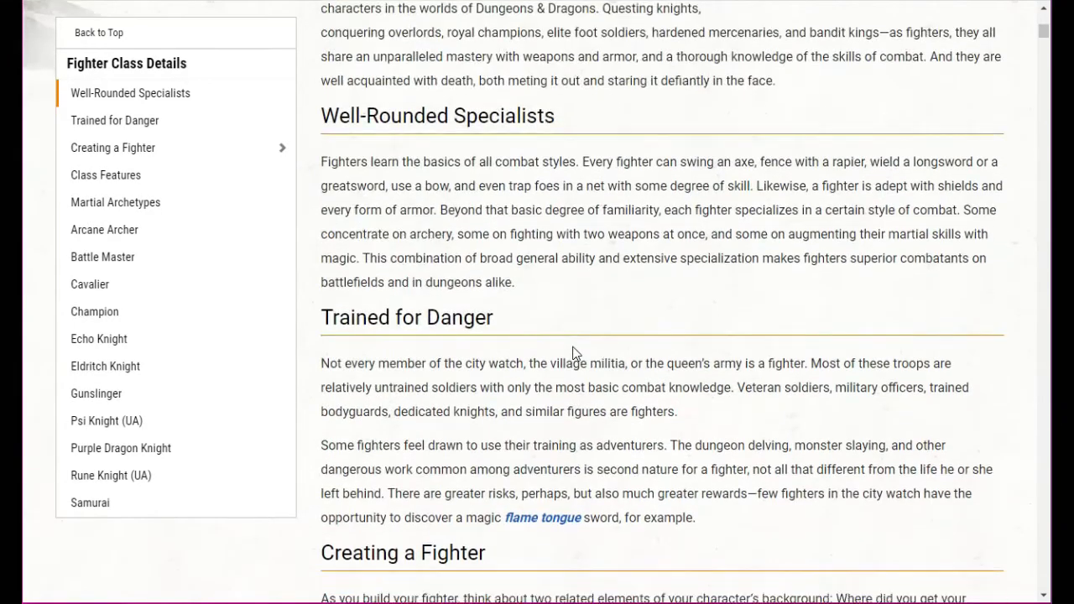
pyautogui.scroll(-9, 573, 353)
pyautogui.scroll(-3, 573, 352)
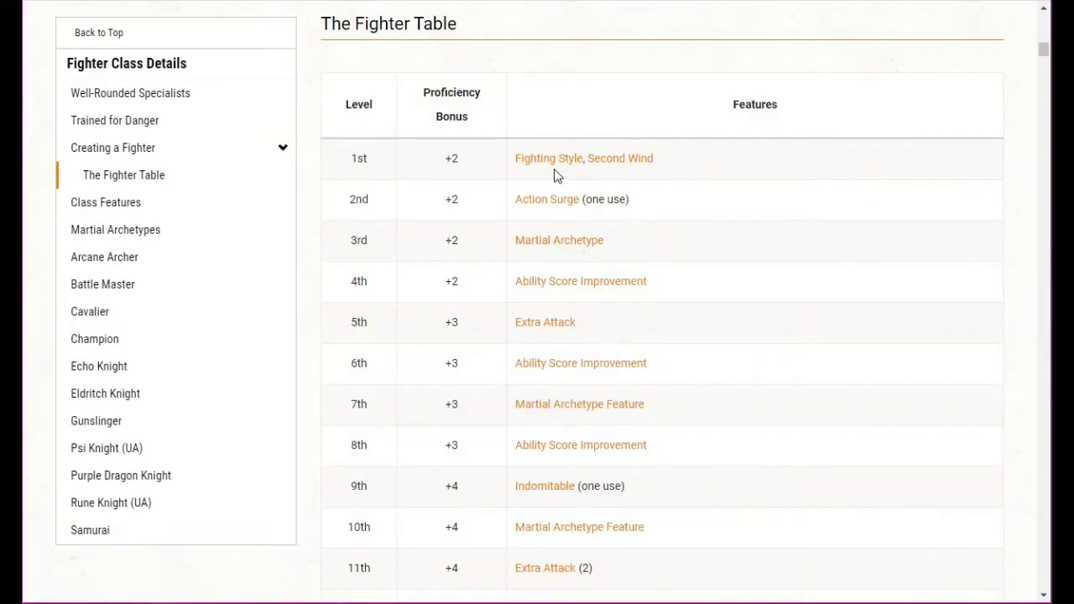
pyautogui.scroll(-5, 557, 193)
pyautogui.scroll(-5, 558, 245)
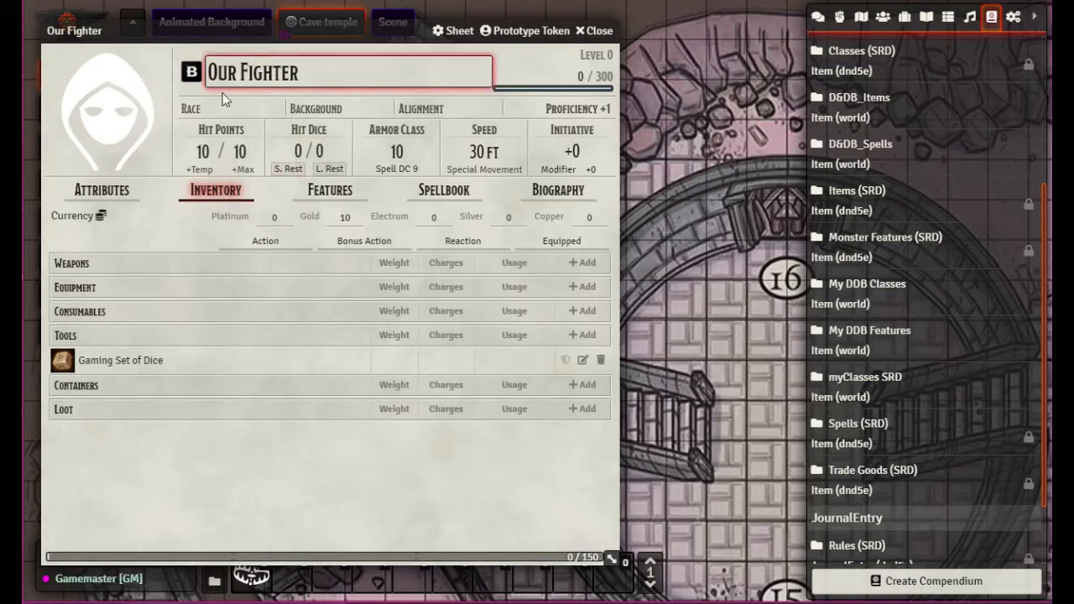
# Return to Our Fighter's sheet in Foundry VTT and add a new class entry under the class levels.
pyautogui.click(99, 192)
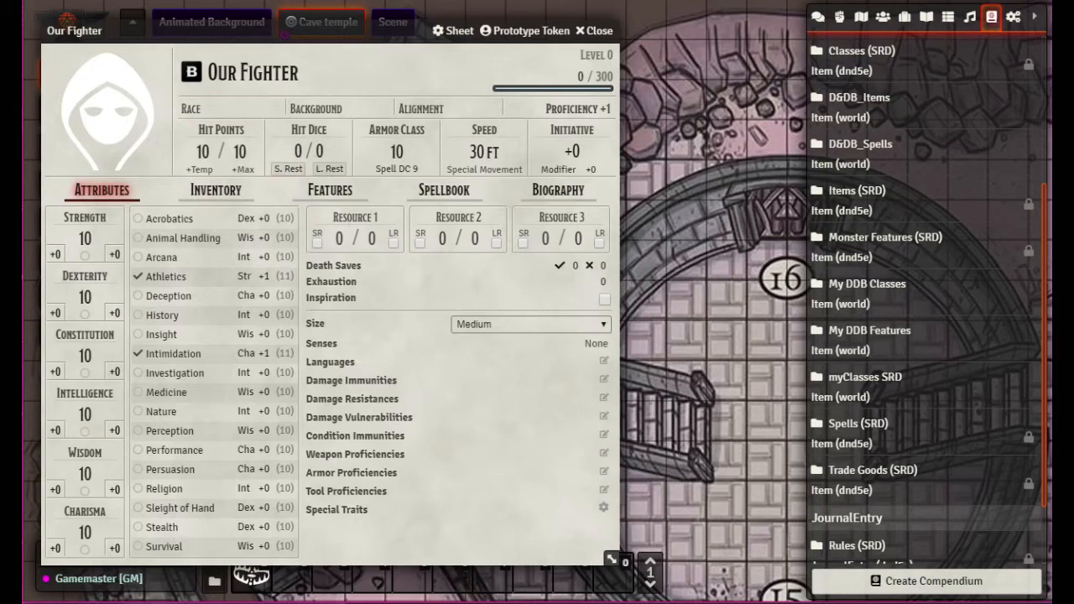
pyautogui.click(218, 198)
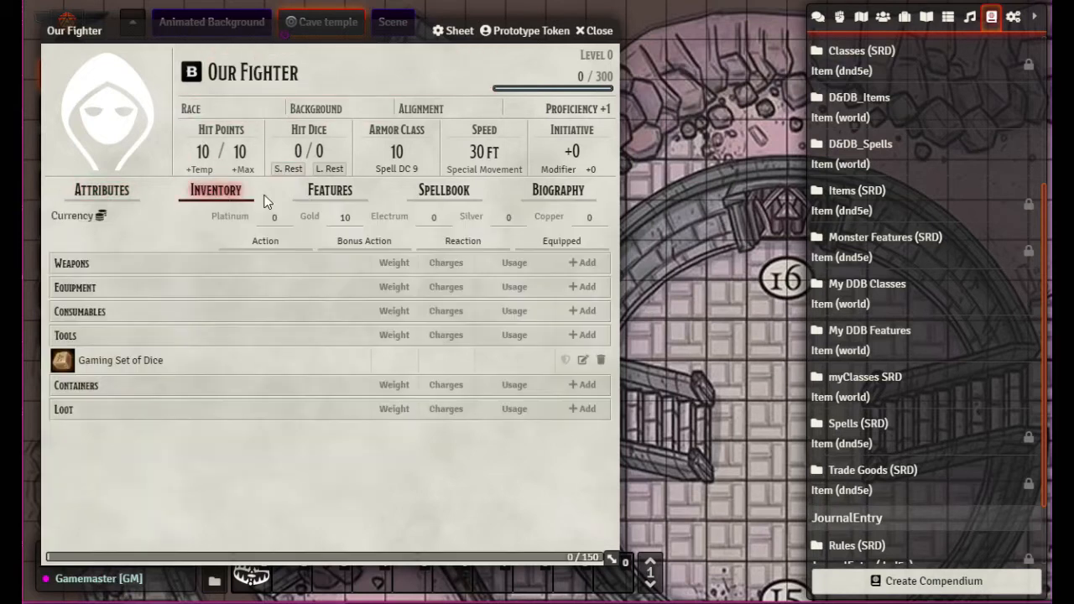
pyautogui.click(335, 198)
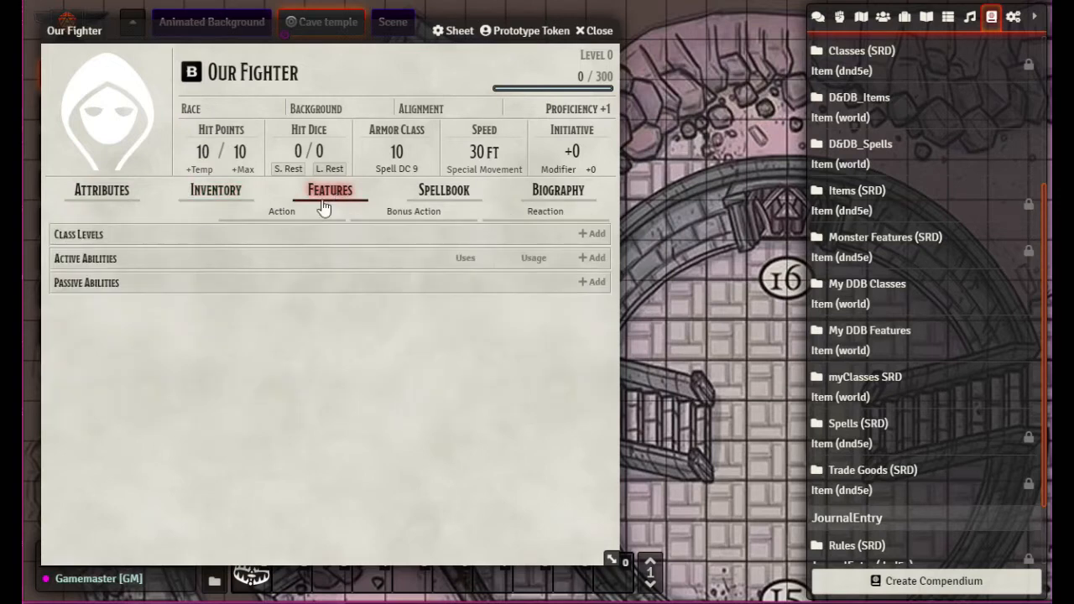
pyautogui.click(586, 238)
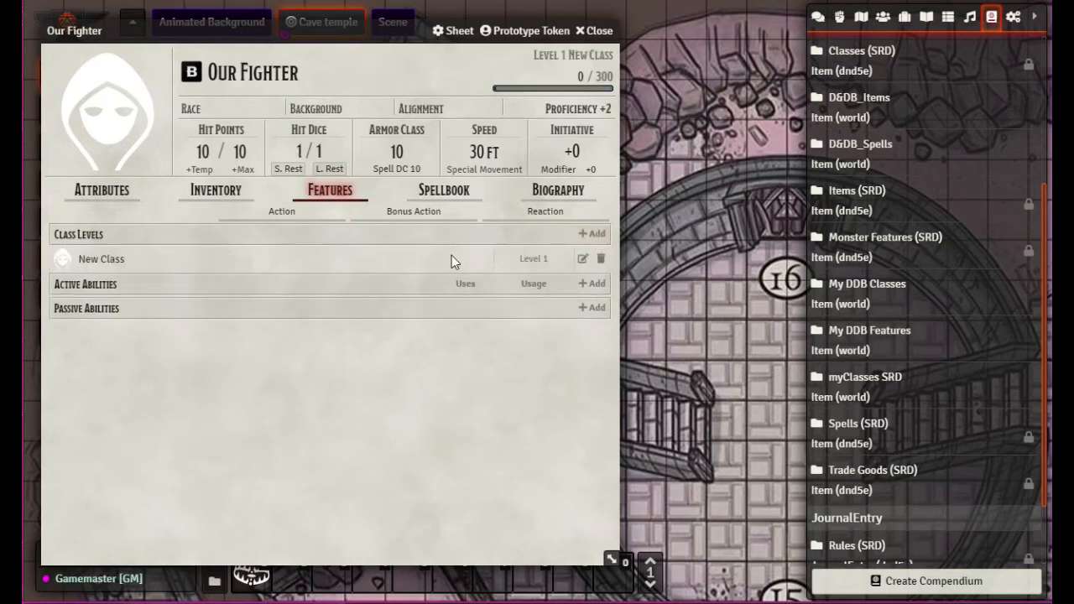
# Open the details of the new class entry and set its hit dice to d10.
pyautogui.click(583, 260)
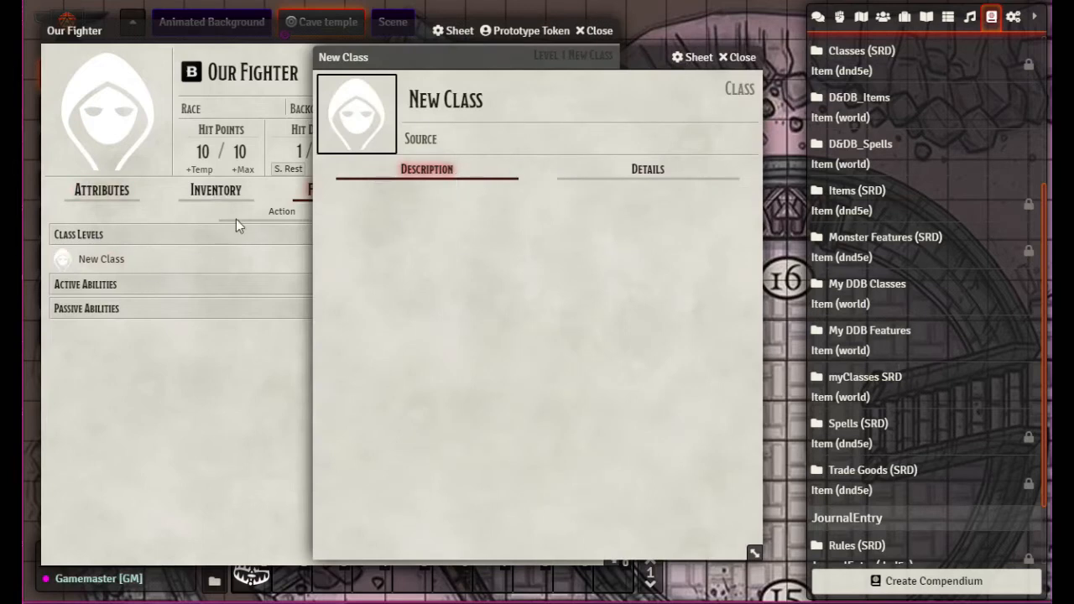
pyautogui.click(644, 173)
pyautogui.click(537, 198)
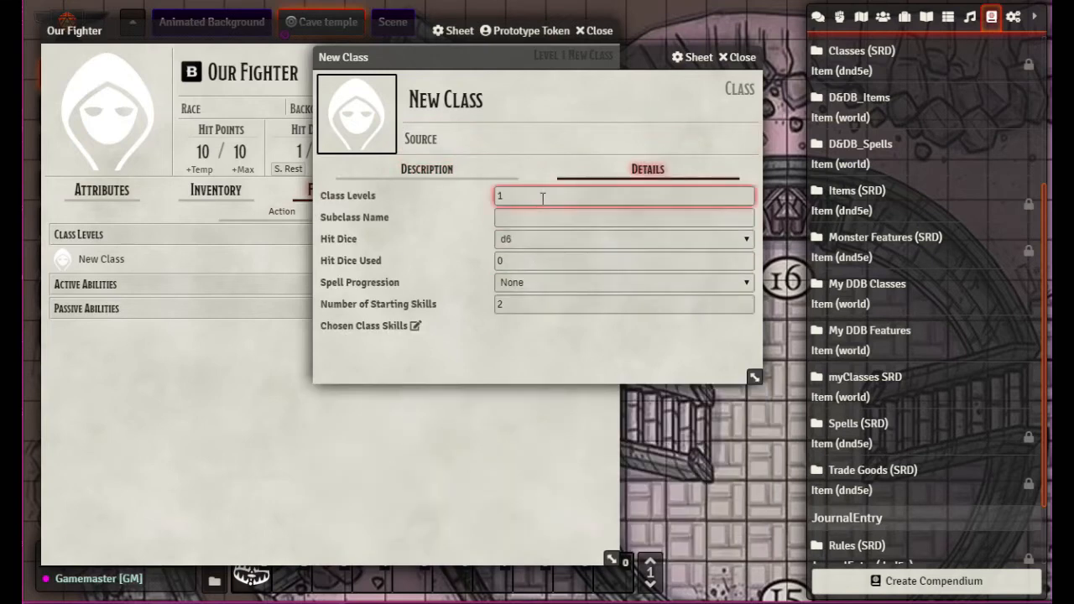
pyautogui.click(543, 220)
pyautogui.click(535, 239)
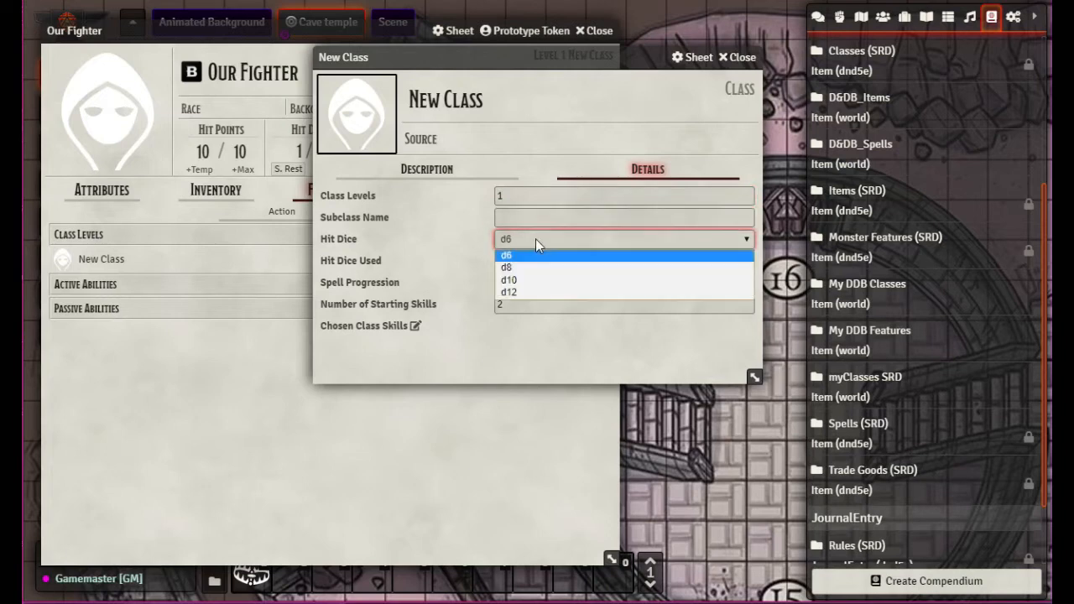
pyautogui.click(523, 280)
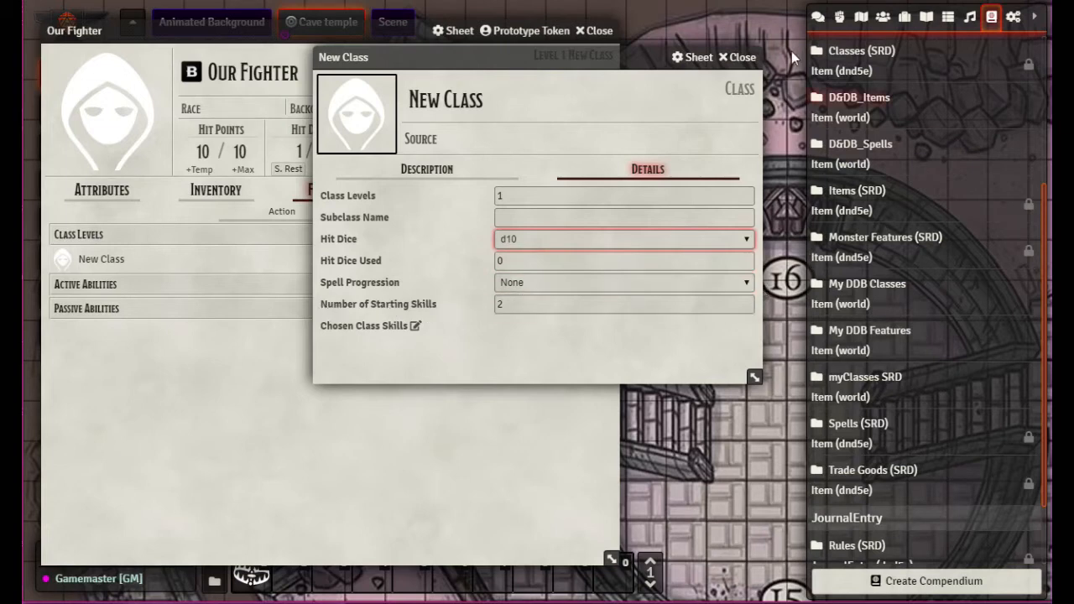
# Rename the new class entry as ourFighter and close its sheet.
pyautogui.moveTo(506, 97); pyautogui.dragTo(251, 94)
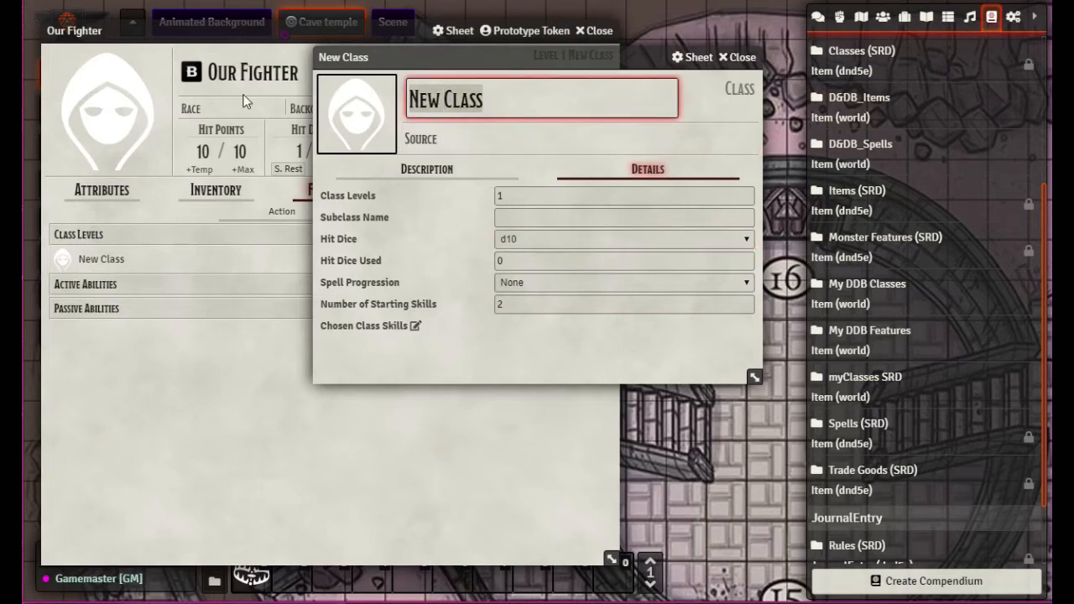
pyautogui.write('ourFi')
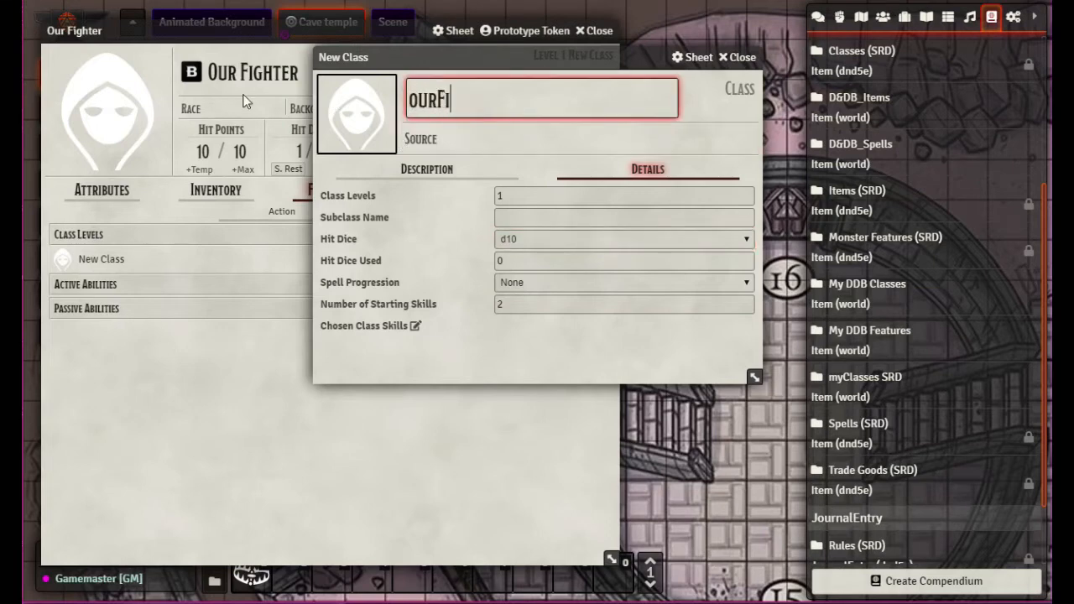
pyautogui.write('ghter')
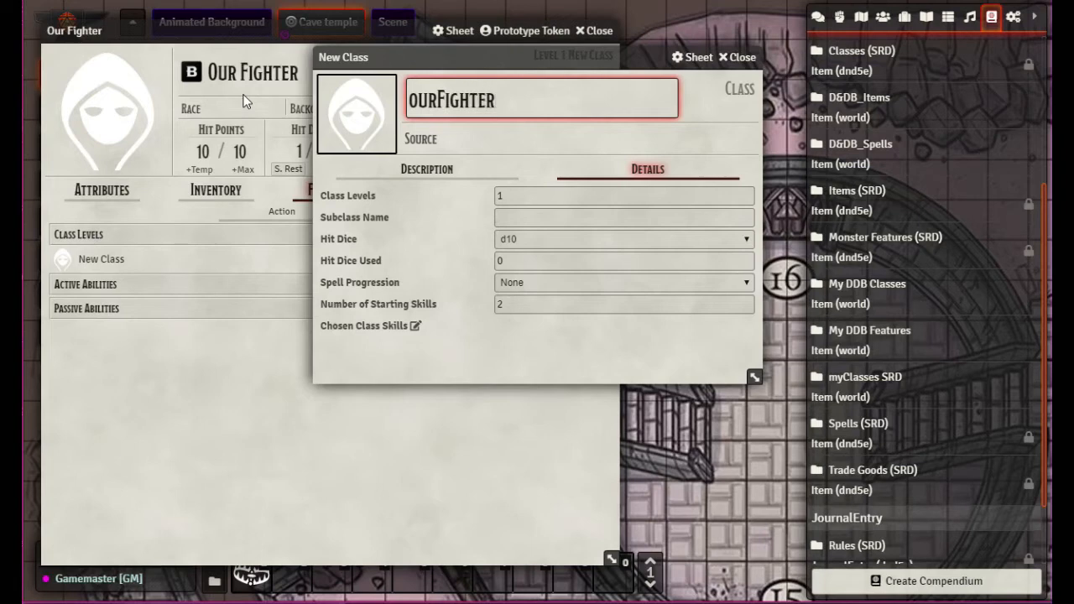
pyautogui.click(449, 134)
pyautogui.click(740, 59)
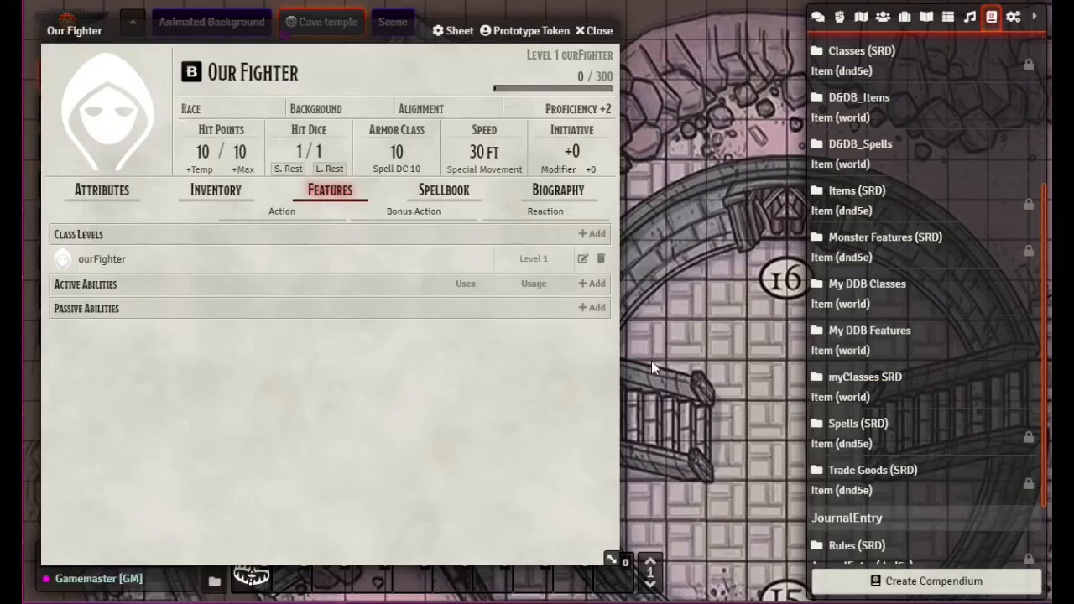
# Give Our Fighter armor proficiencies in heavy armor, light armor, medium armor and shields.
pyautogui.click(96, 190)
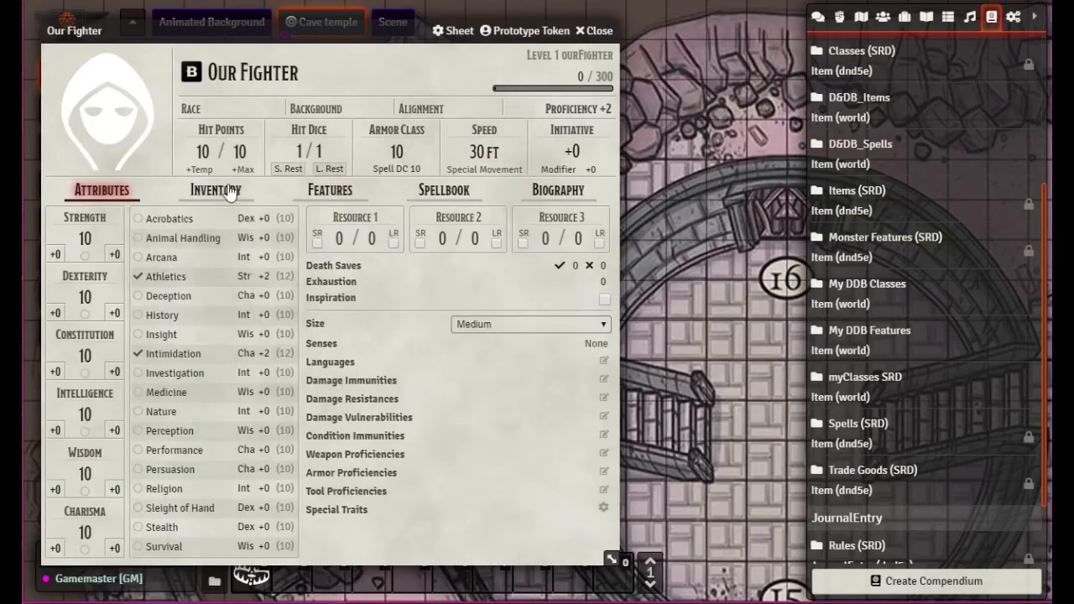
pyautogui.click(366, 341)
pyautogui.click(603, 472)
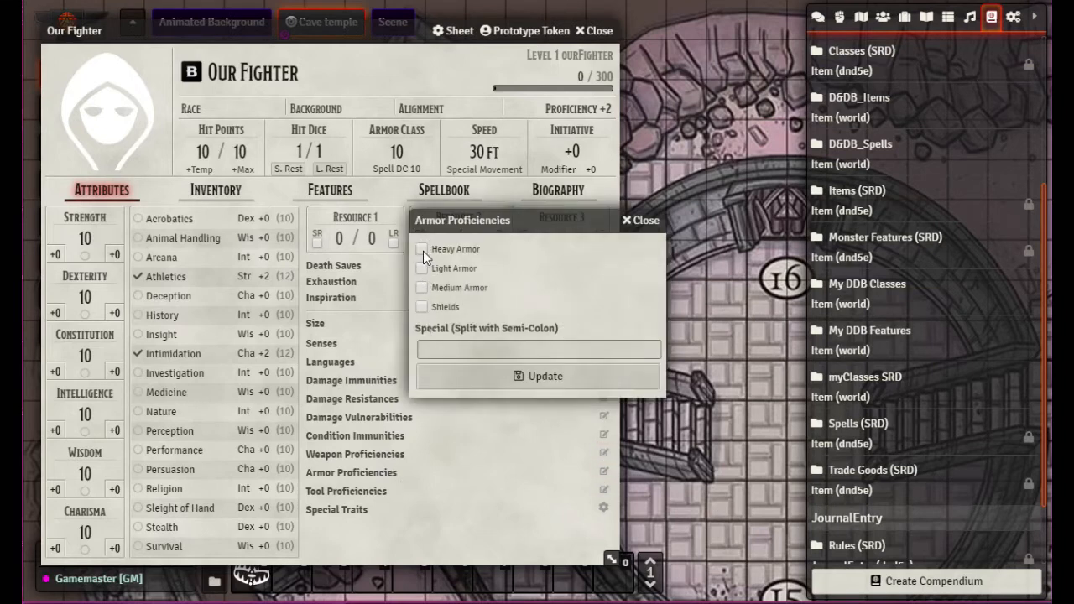
pyautogui.click(421, 288)
pyautogui.click(422, 307)
pyautogui.click(540, 379)
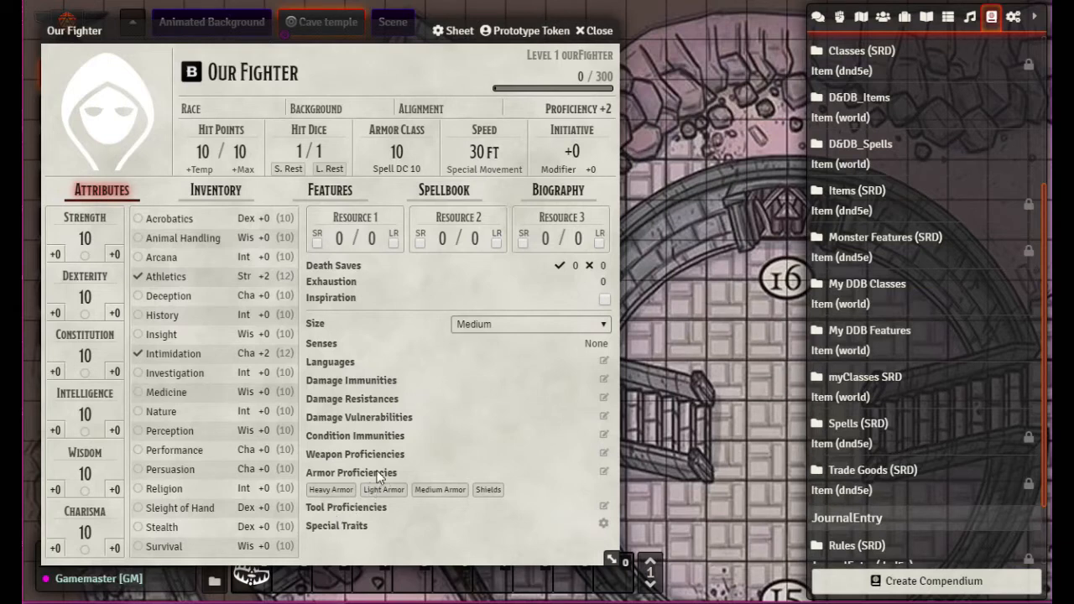
# Give Our Fighter weapon proficiencies in martial weapons and simple weapons.
pyautogui.click(603, 454)
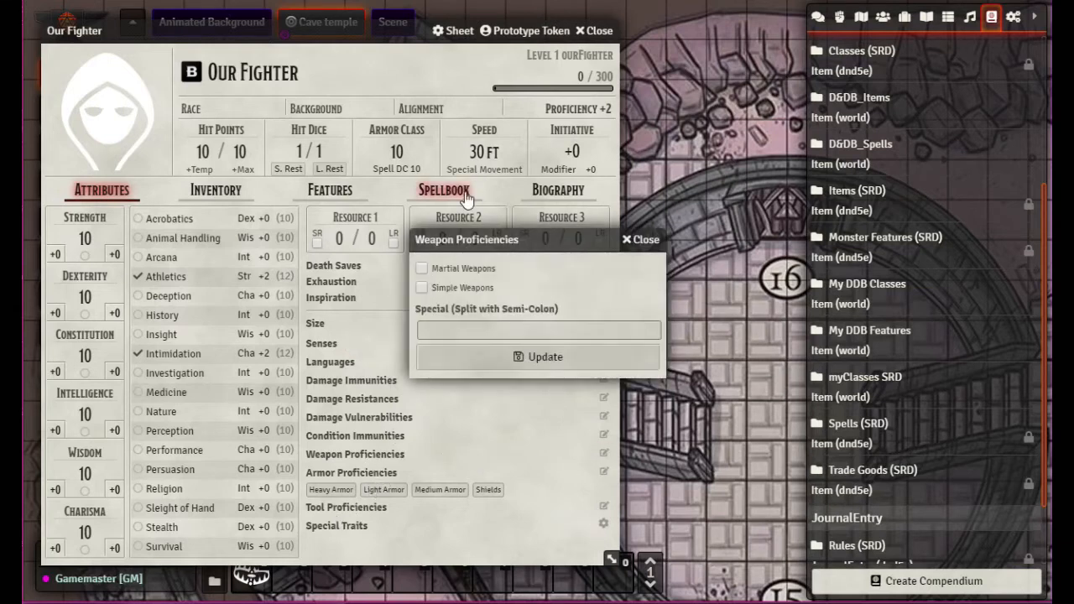
pyautogui.click(421, 269)
pyautogui.click(421, 288)
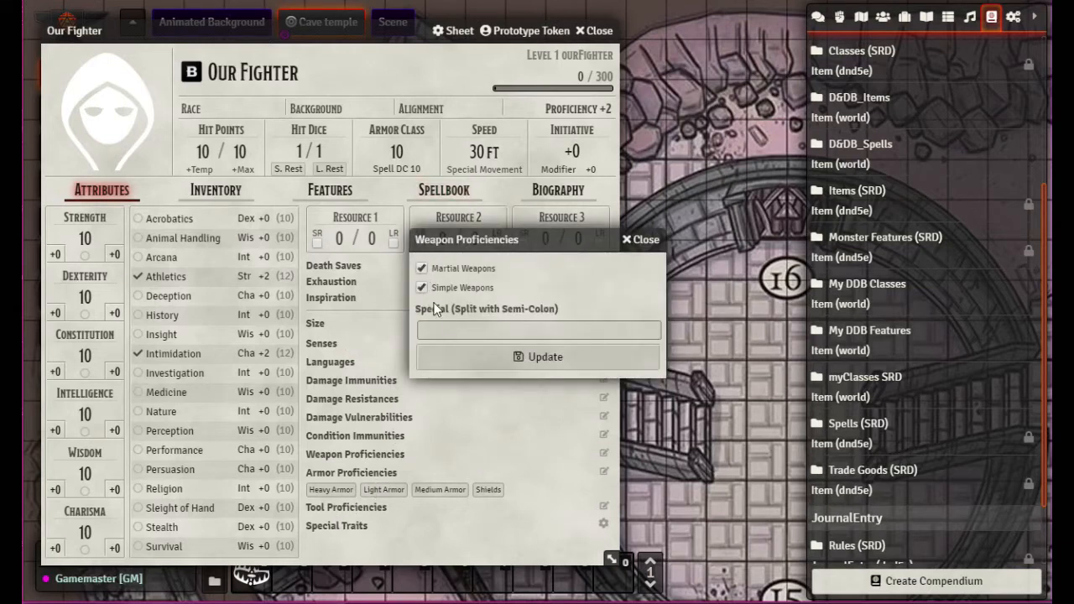
pyautogui.click(529, 362)
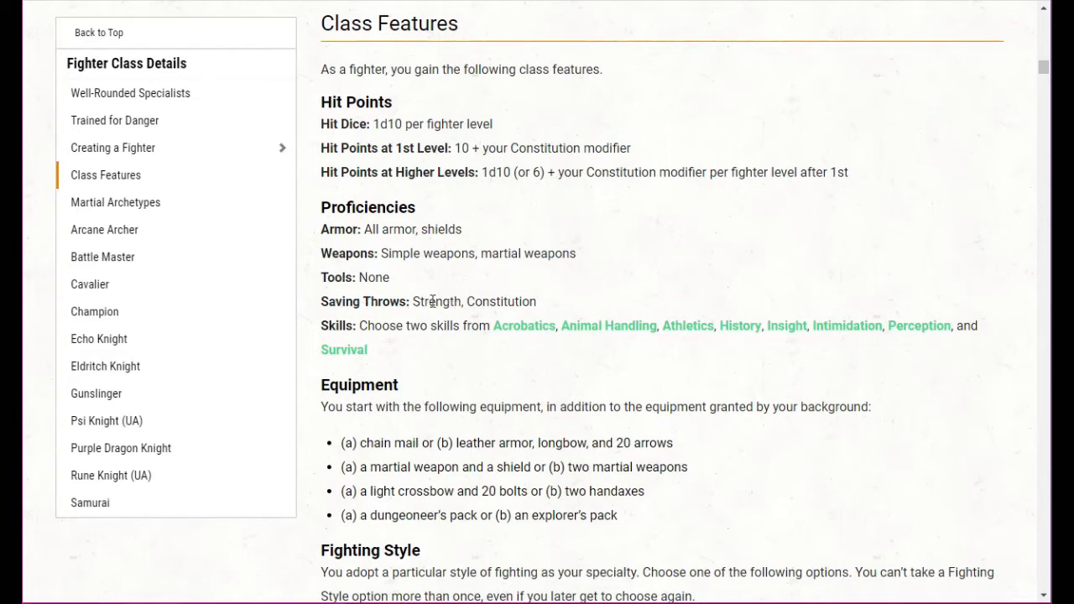
# Check the Fighter's saving throws on D&D Beyond and mark Constitution and Strength saves as proficient on Our Fighter's sheet.
pyautogui.moveTo(355, 357)
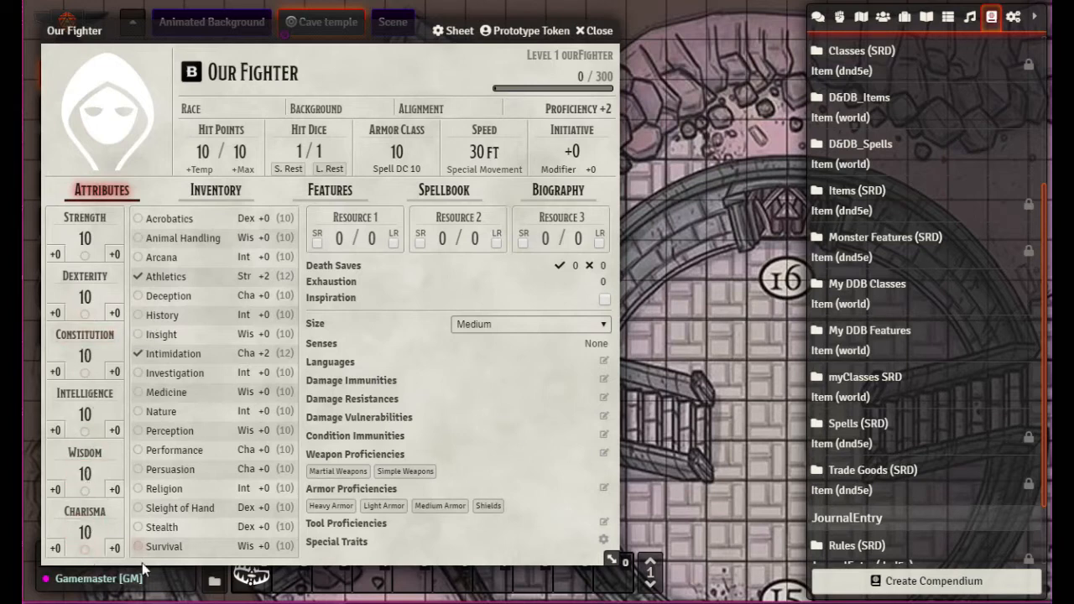
pyautogui.click(86, 373)
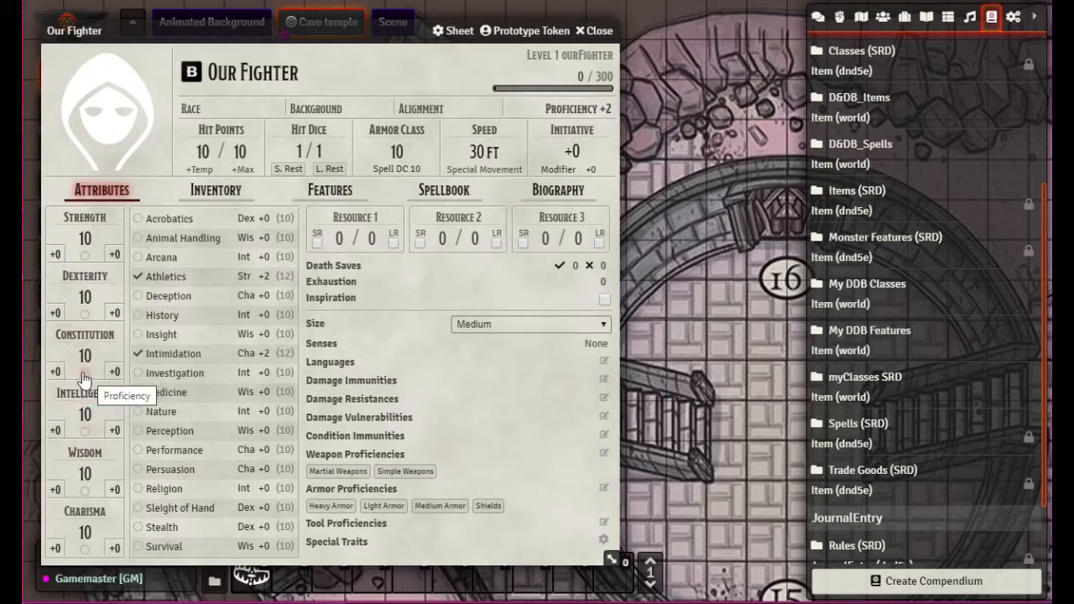
pyautogui.click(84, 255)
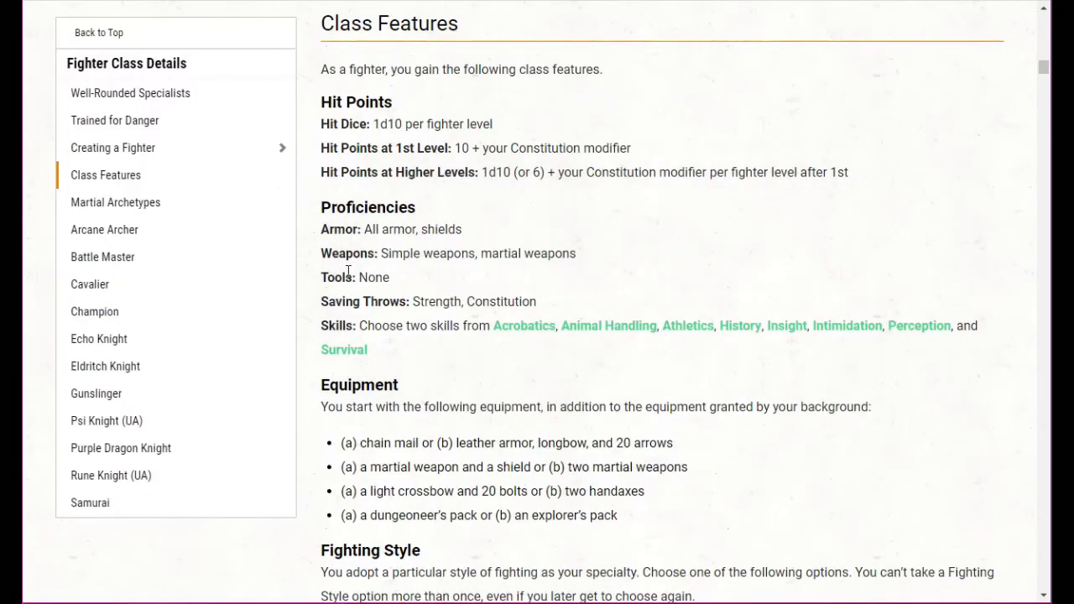
# Check the Fighter's skill options on D&D Beyond and mark Acrobatics and Survival as proficient on Our Fighter's sheet.
pyautogui.moveTo(530, 340)
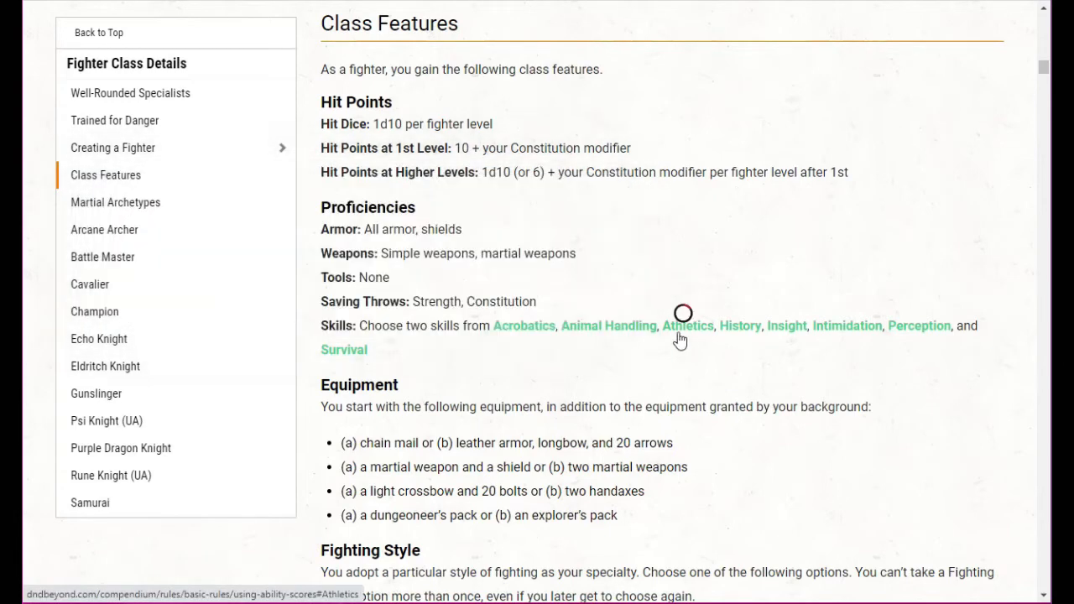
pyautogui.moveTo(692, 339)
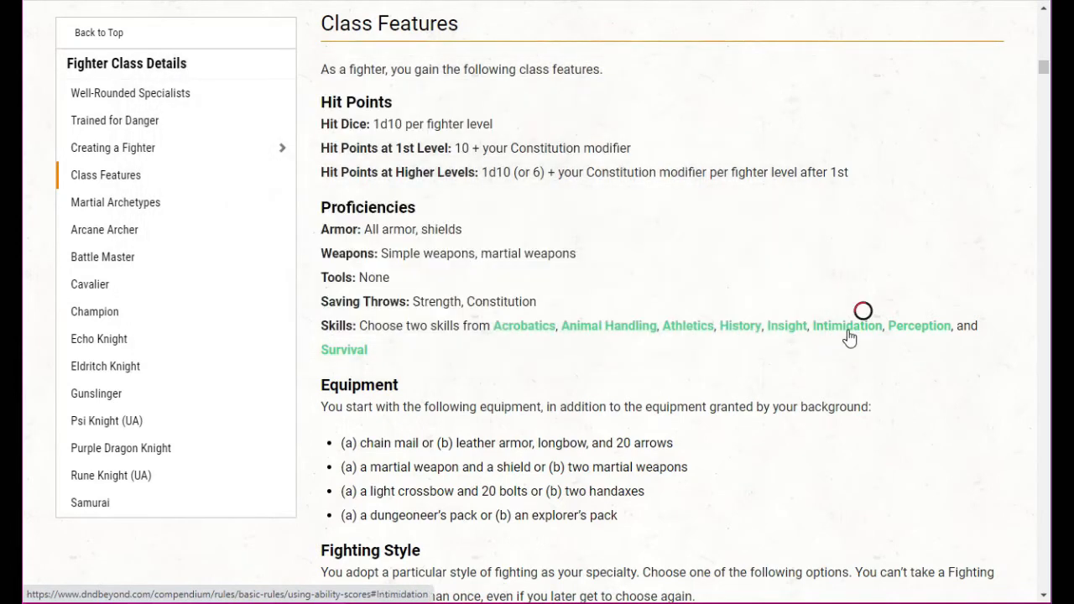
pyautogui.moveTo(849, 336)
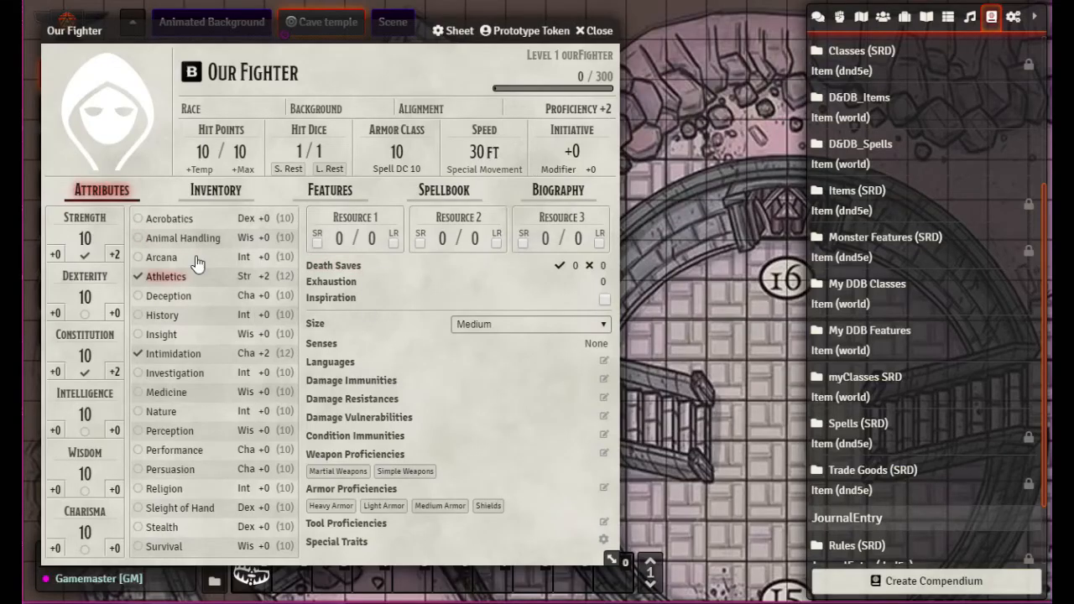
pyautogui.click(139, 219)
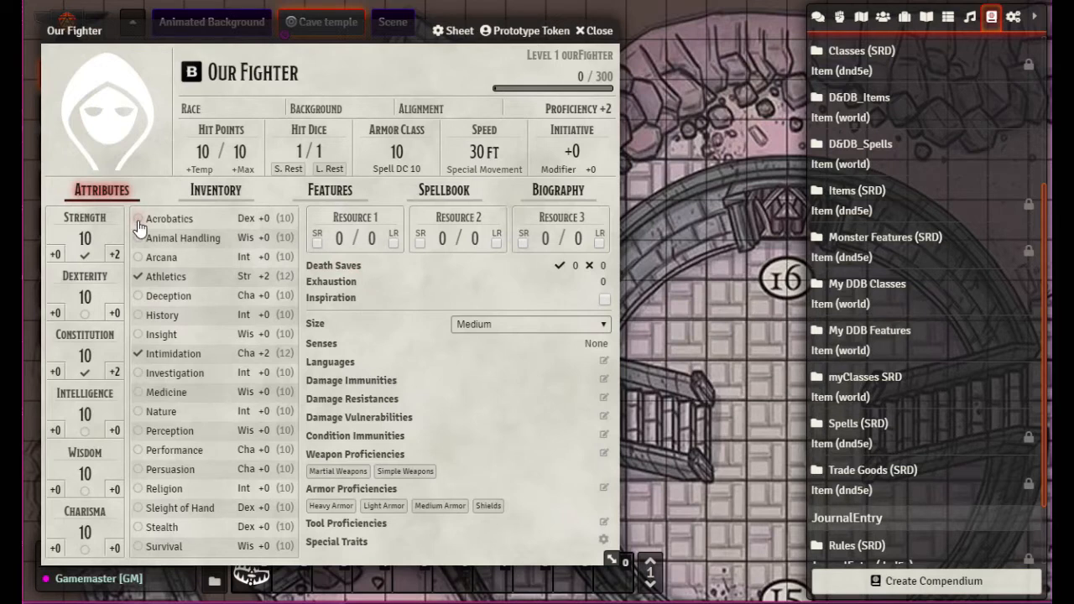
pyautogui.click(139, 547)
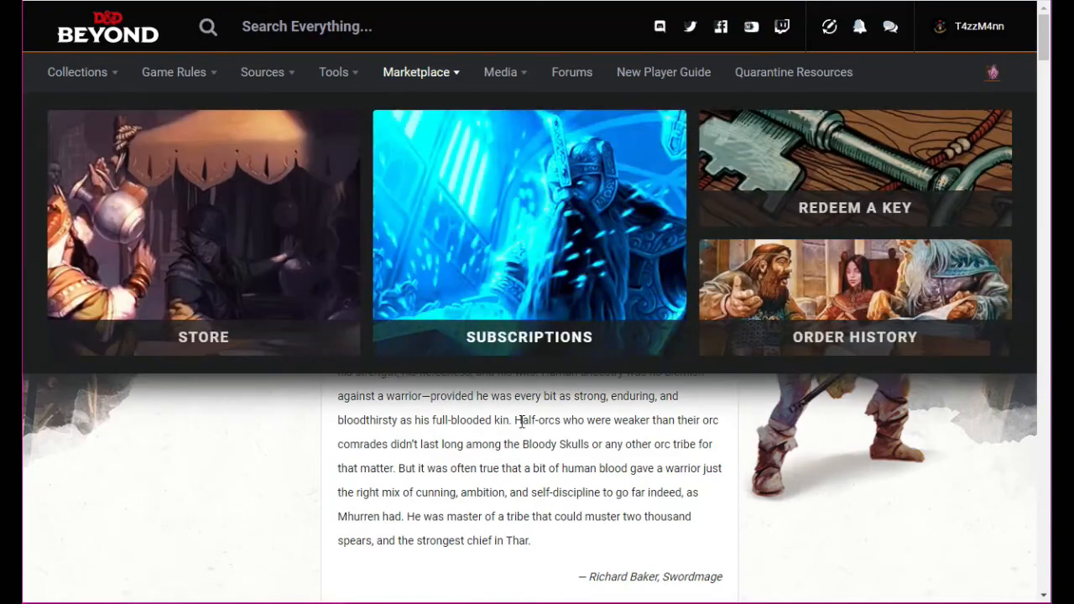
# Read through the Half-Orc race details on D&D Beyond and set Our Fighter's Strength to 12 and Constitution to 11.
pyautogui.scroll(-5, 537, 419)
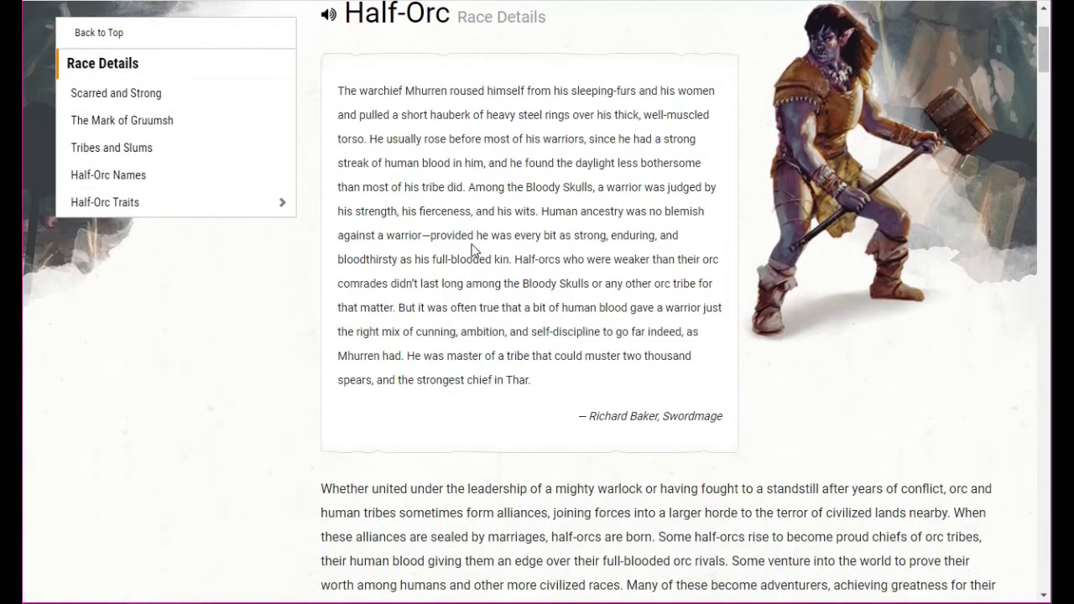
pyautogui.scroll(-2, 485, 287)
pyautogui.scroll(-15, 514, 323)
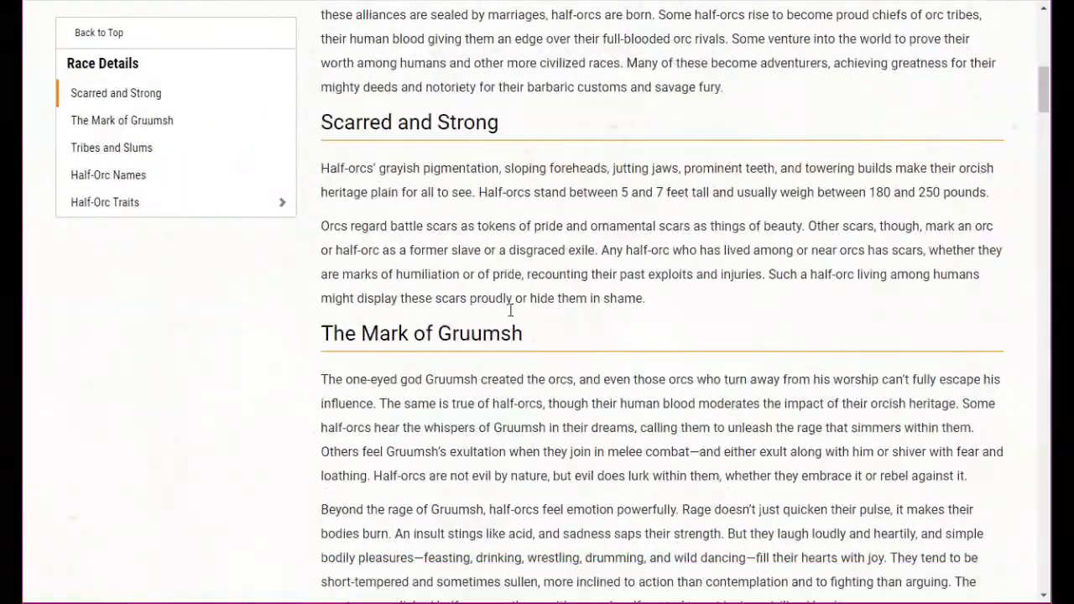
pyautogui.scroll(-2, 506, 313)
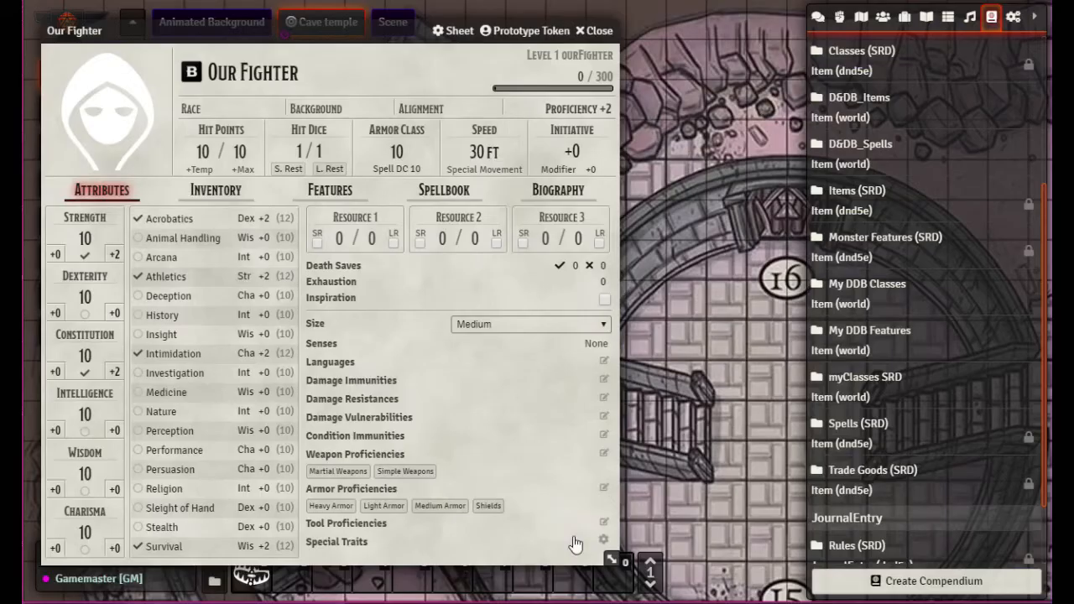
pyautogui.click(81, 238)
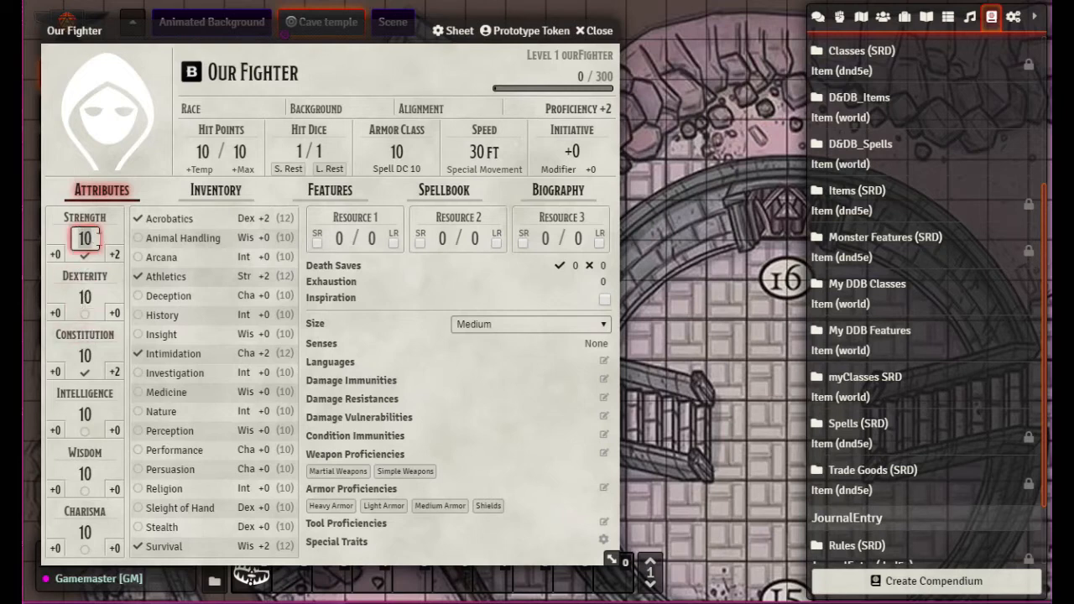
pyautogui.write('12')
pyautogui.click(82, 358)
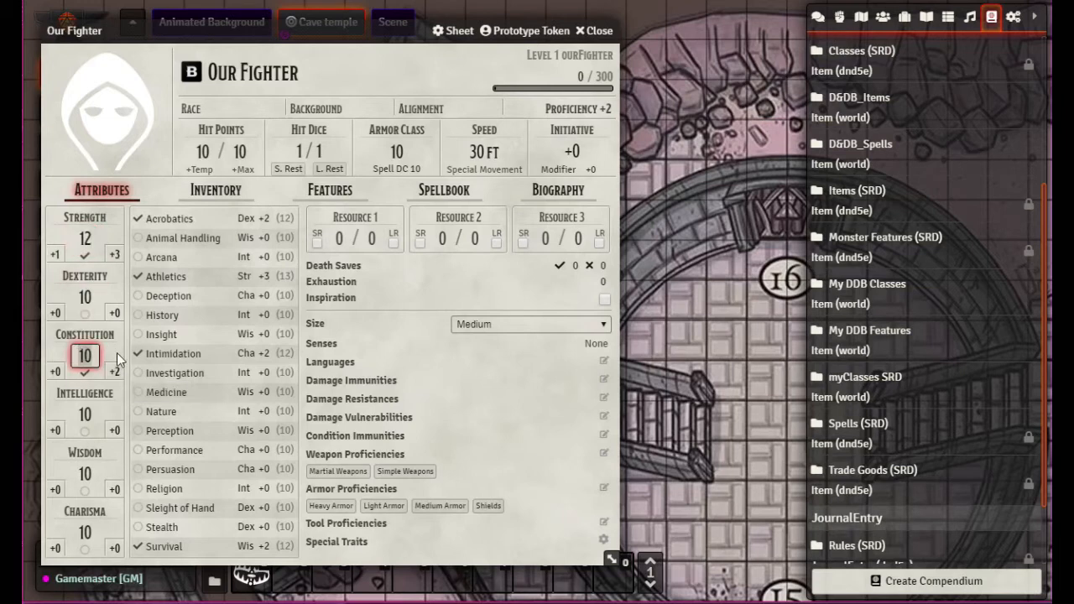
pyautogui.write('11')
# Roll 4d6d1 in the chat log with /r, inspect the individual dice and delete the roll message.
pyautogui.click(817, 16)
pyautogui.click(906, 538)
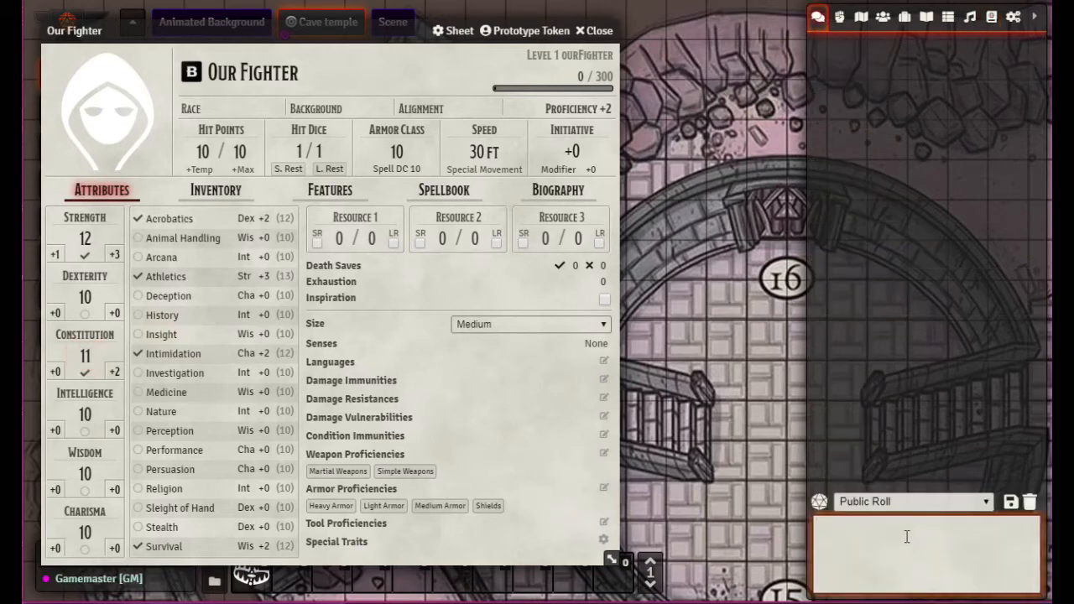
pyautogui.write('/r 1')
pyautogui.press('BackSpace')
pyautogui.write('4d6')
pyautogui.write('d11')
pyautogui.press('Return')
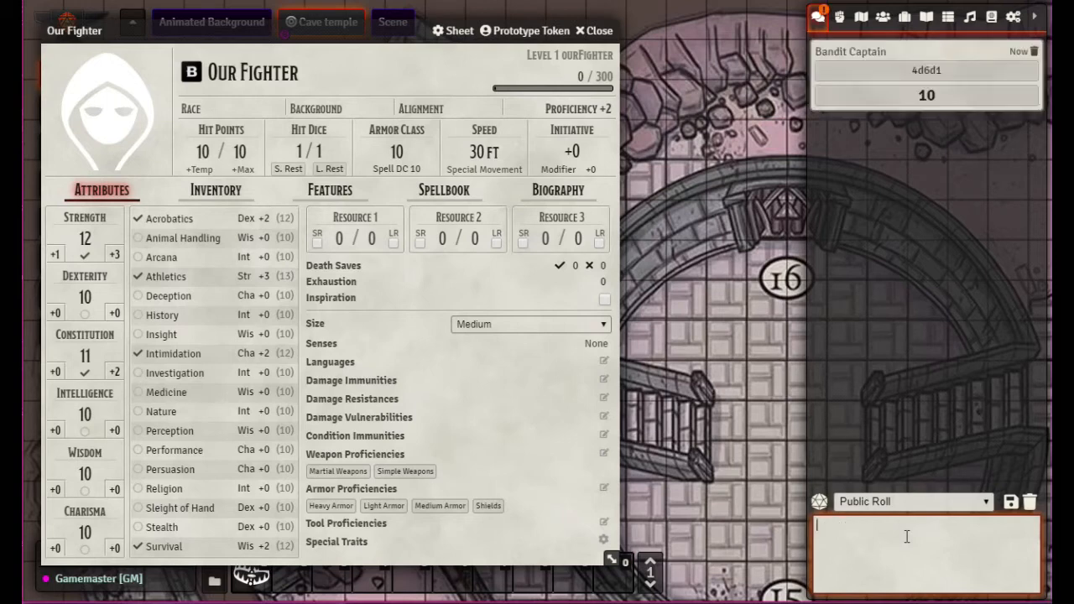
pyautogui.click(933, 75)
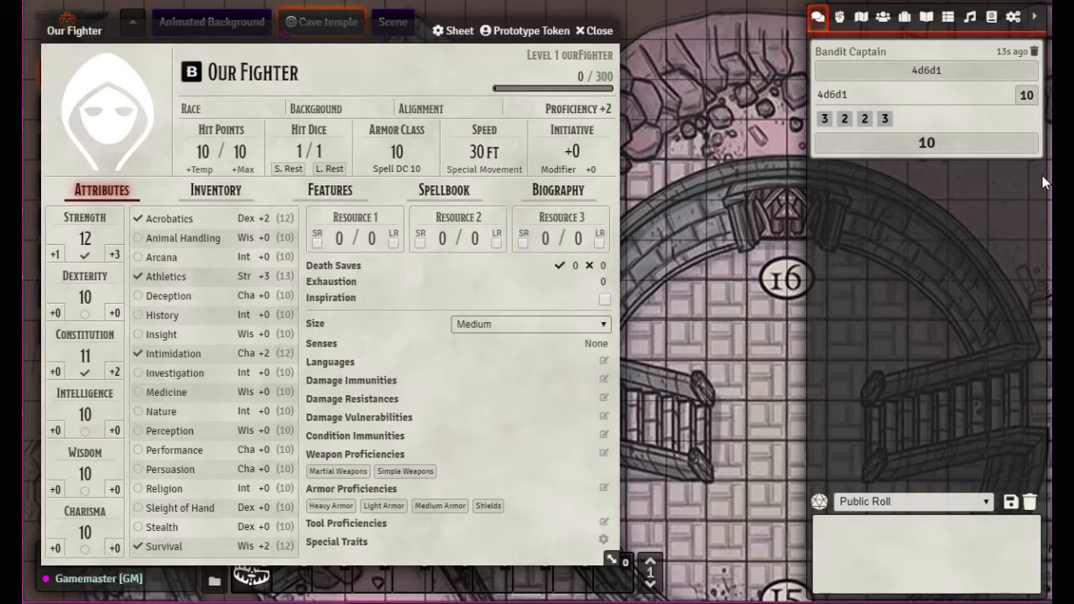
pyautogui.click(1035, 51)
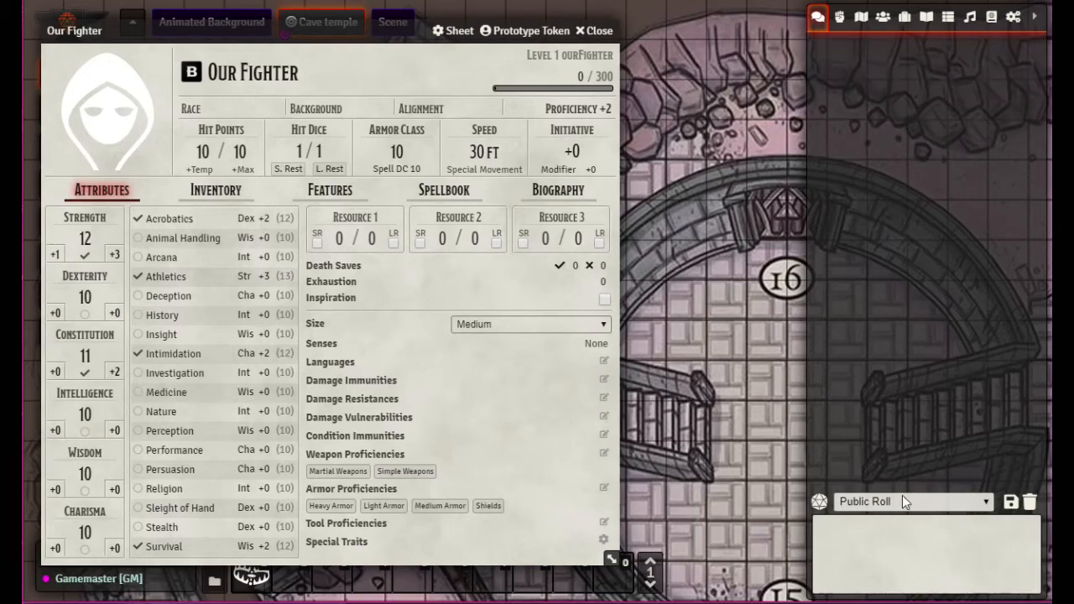
# Roll a fresh ability score with /r 4d6d1 as a public roll and inspect its individual dice.
pyautogui.click(893, 533)
pyautogui.write('/r 4d6d1')
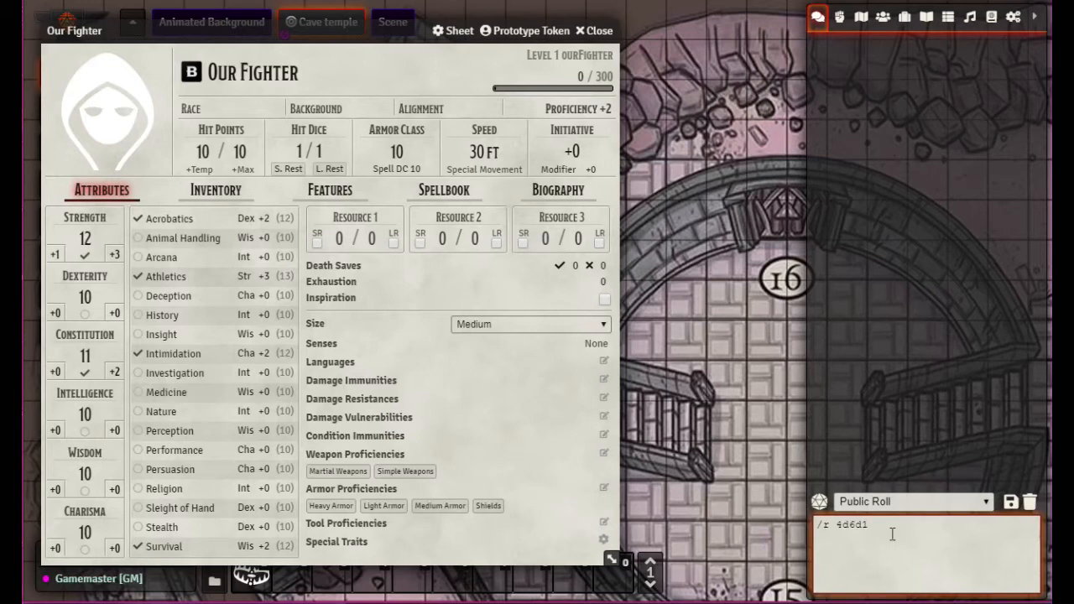
pyautogui.press('Return')
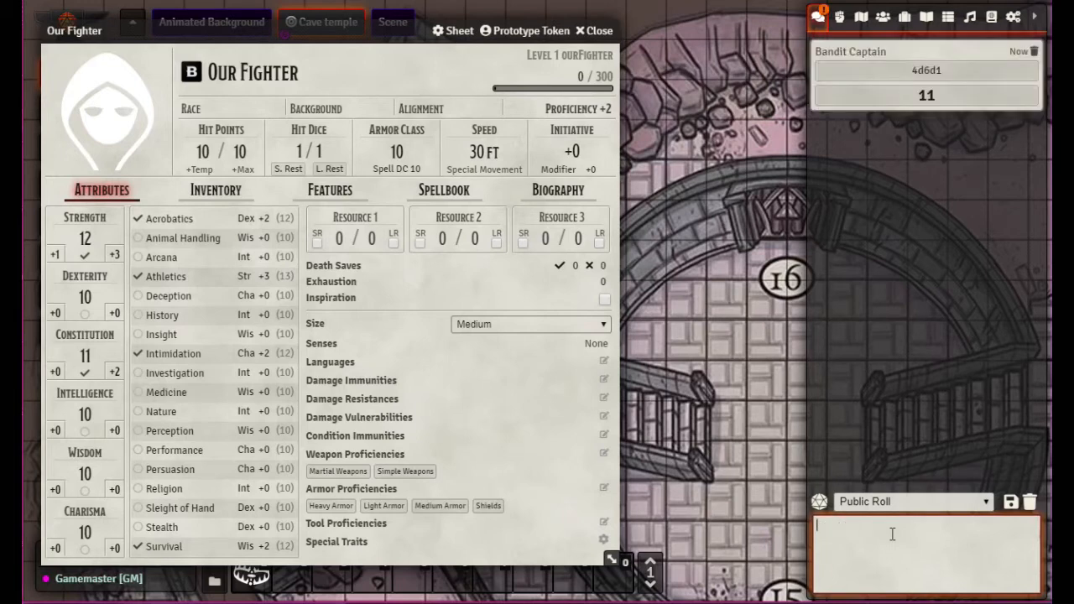
pyautogui.click(936, 70)
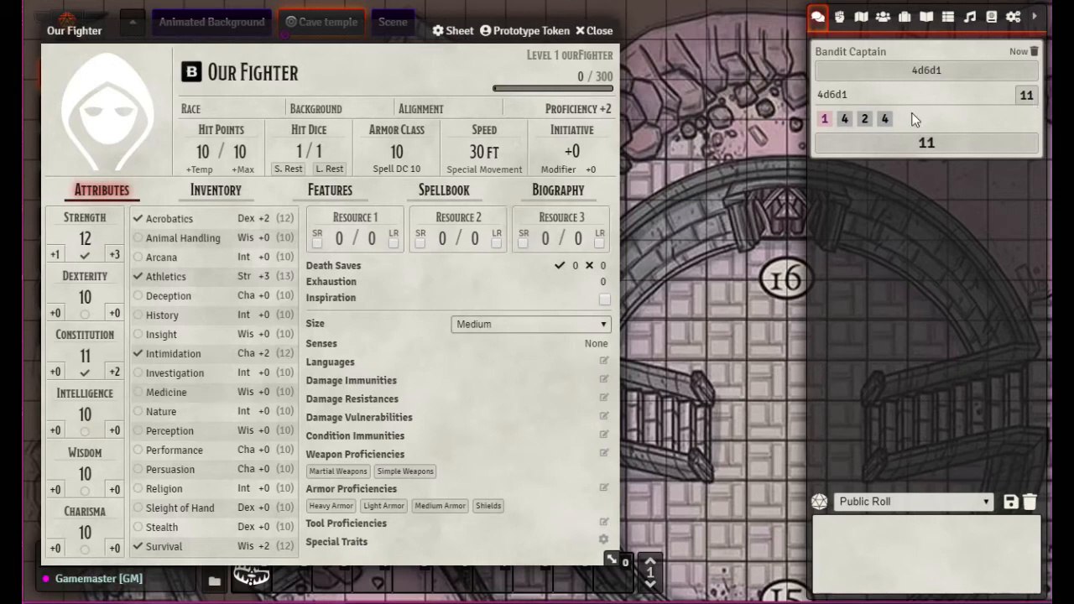
pyautogui.click(932, 91)
# Repeat the 4d6d1 public roll five more times to complete a set of six ability scores.
pyautogui.click(890, 521)
pyautogui.press('Up')
pyautogui.press('Return')
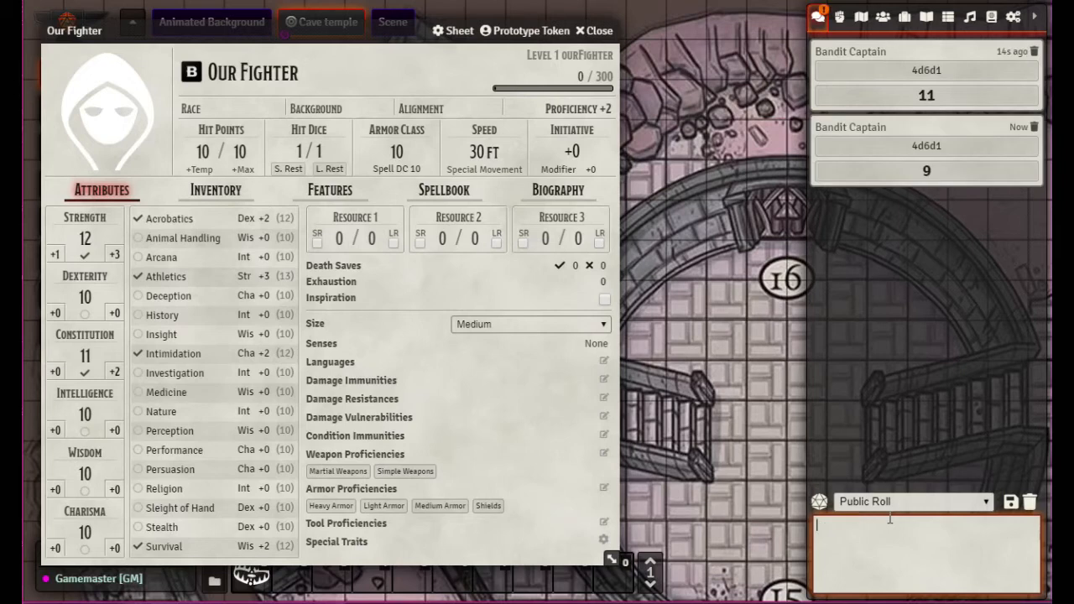
pyautogui.press('Up')
pyautogui.press('Return')
pyautogui.press('Up')
pyautogui.press('Return')
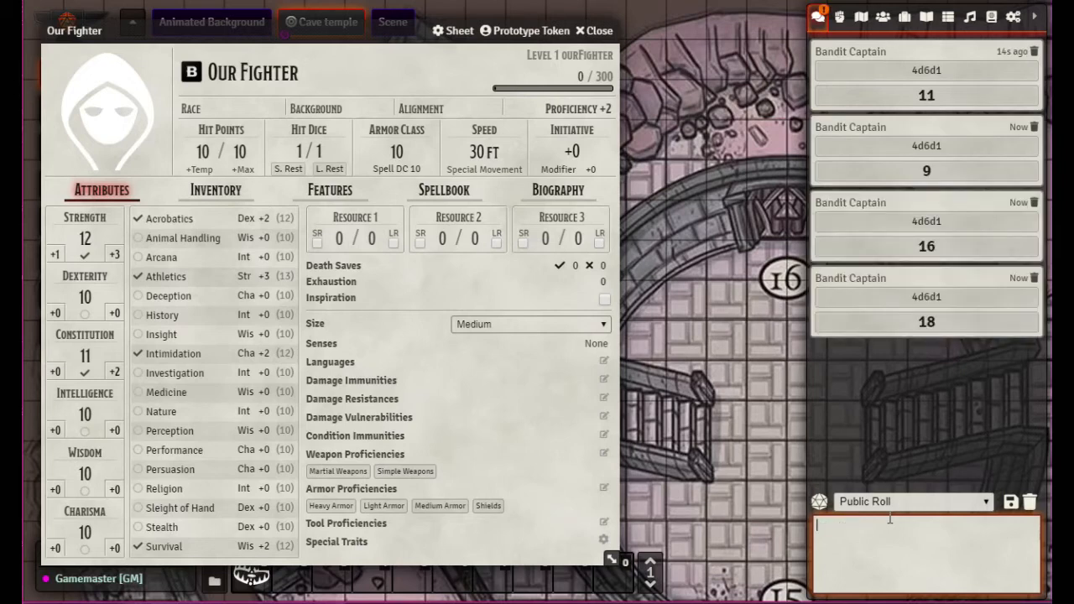
pyautogui.press('Up')
pyautogui.press('Return')
pyautogui.press('Up')
pyautogui.press('Return')
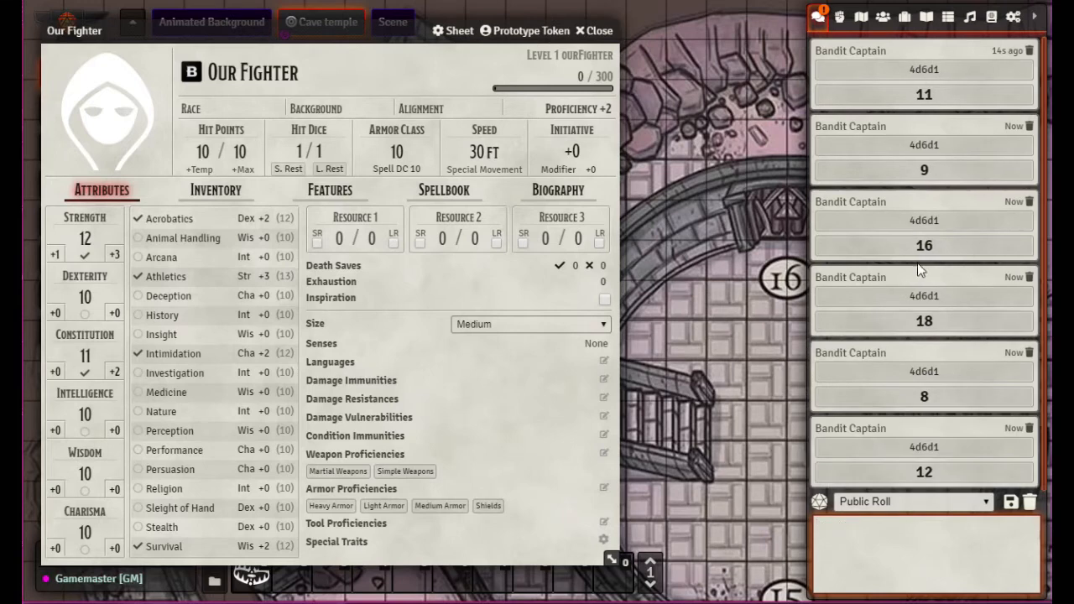
# Examine the individual dice behind each of the six 4d6d1 rolls and how each total is added up.
pyautogui.click(931, 145)
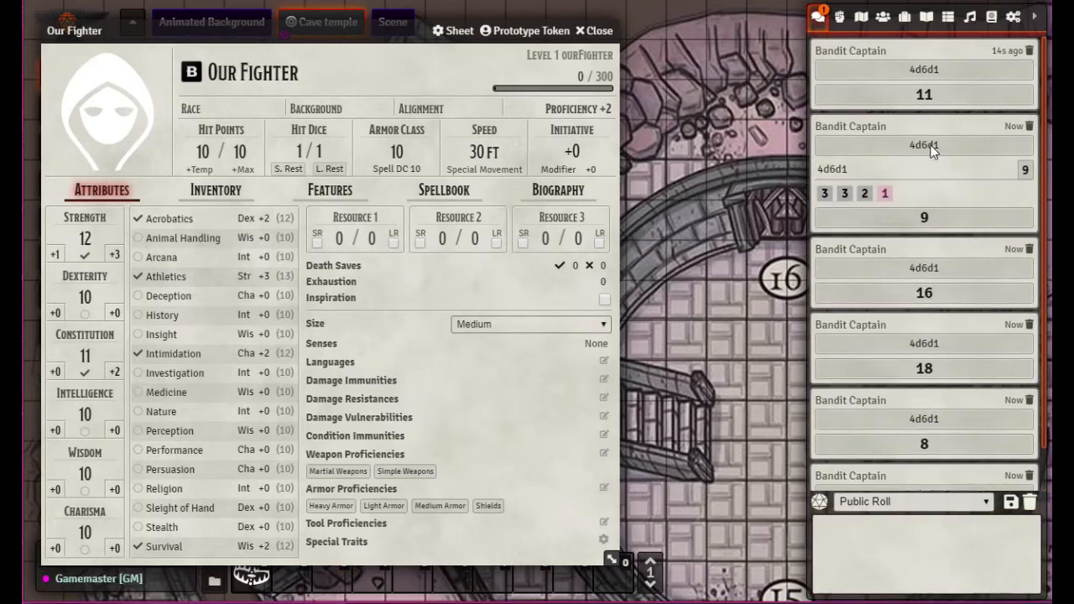
pyautogui.click(930, 145)
pyautogui.click(928, 223)
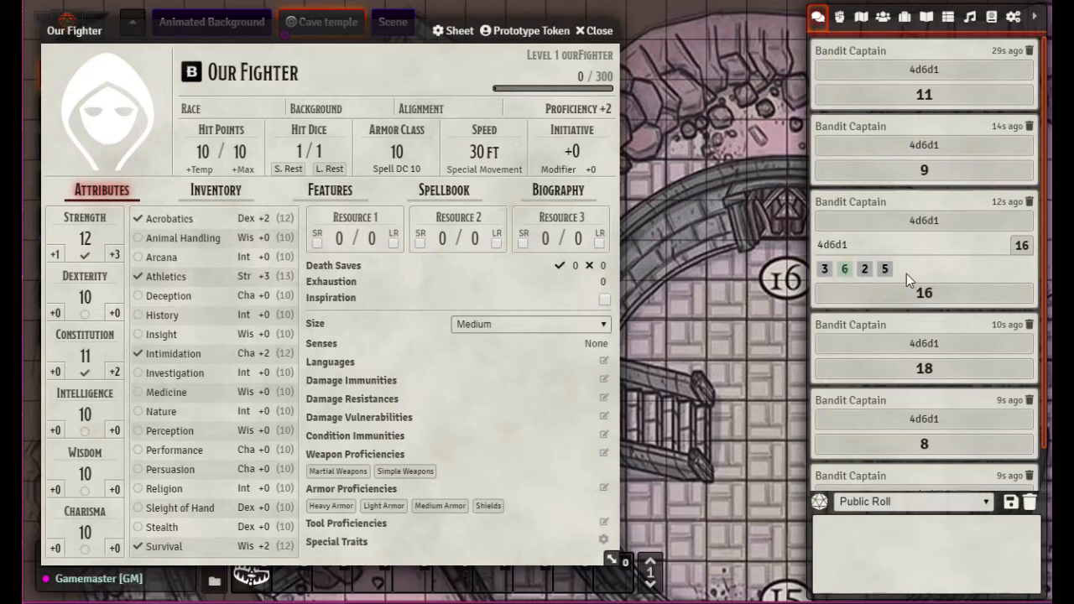
pyautogui.click(925, 223)
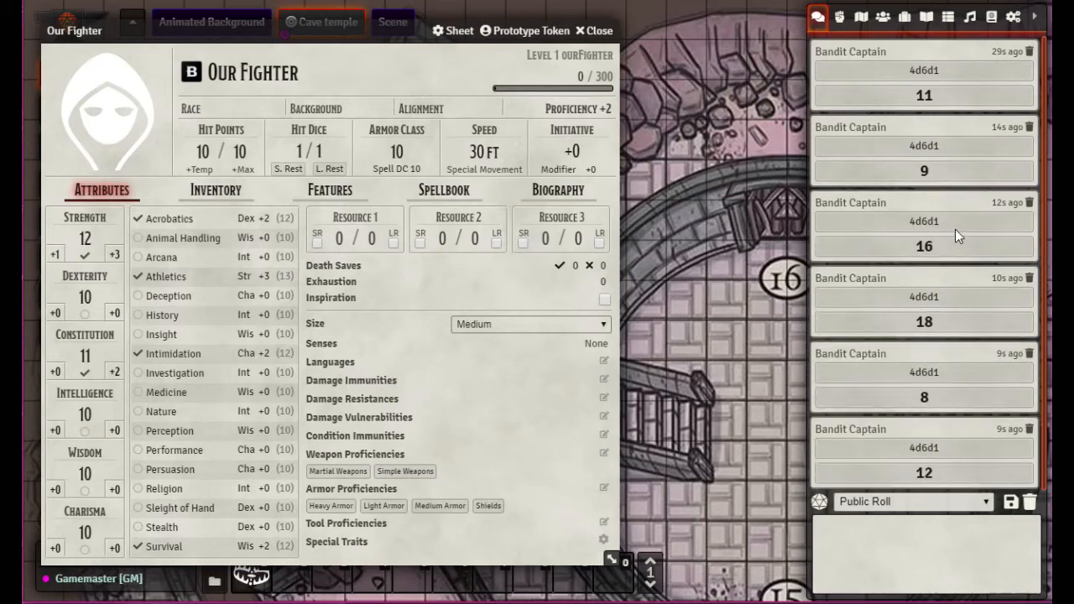
pyautogui.click(930, 76)
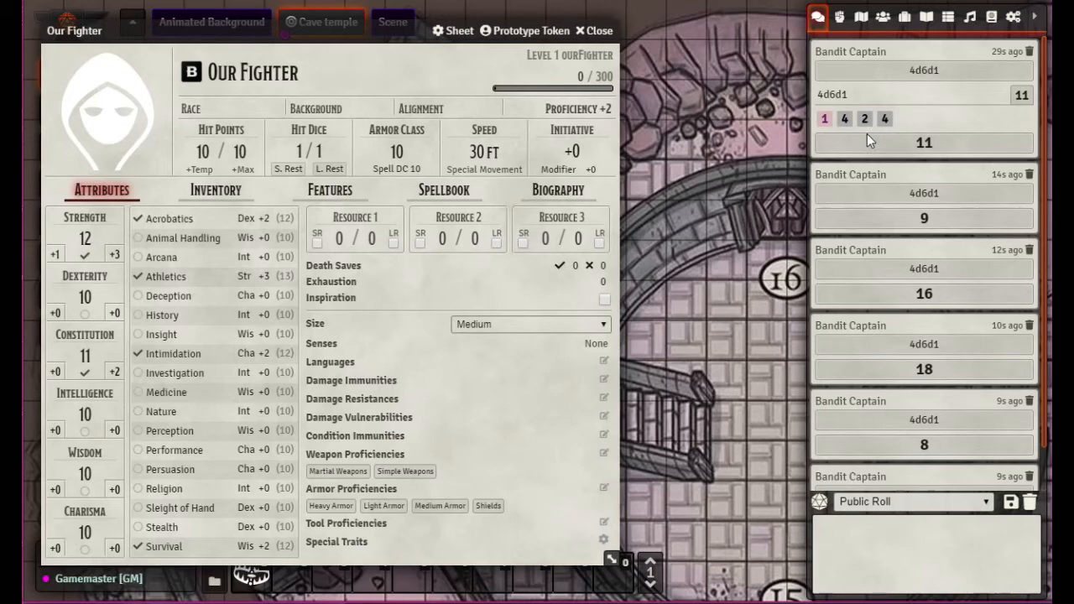
pyautogui.click(929, 74)
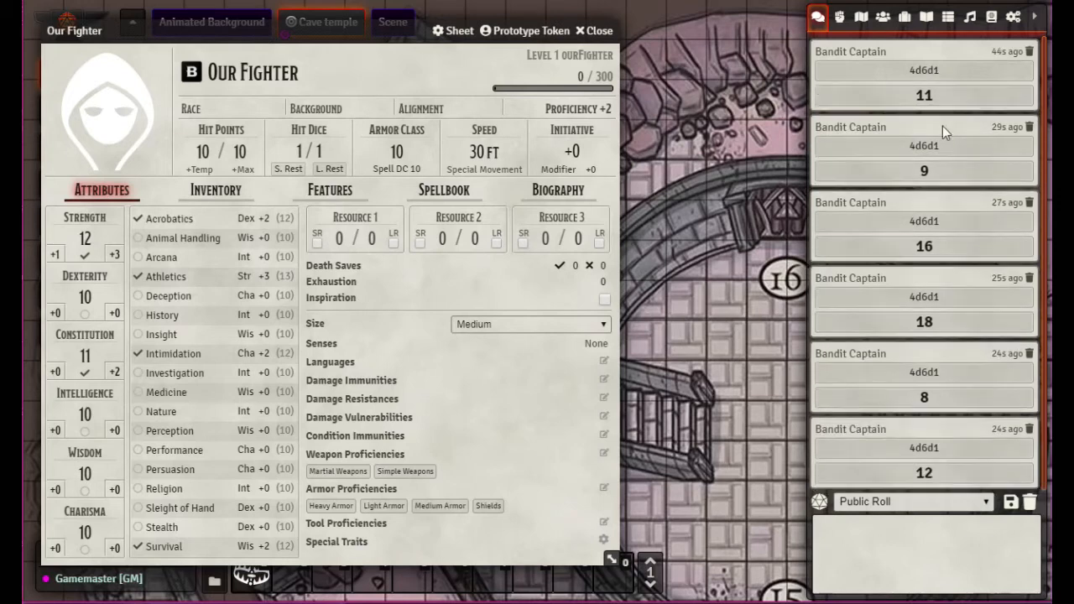
pyautogui.click(907, 147)
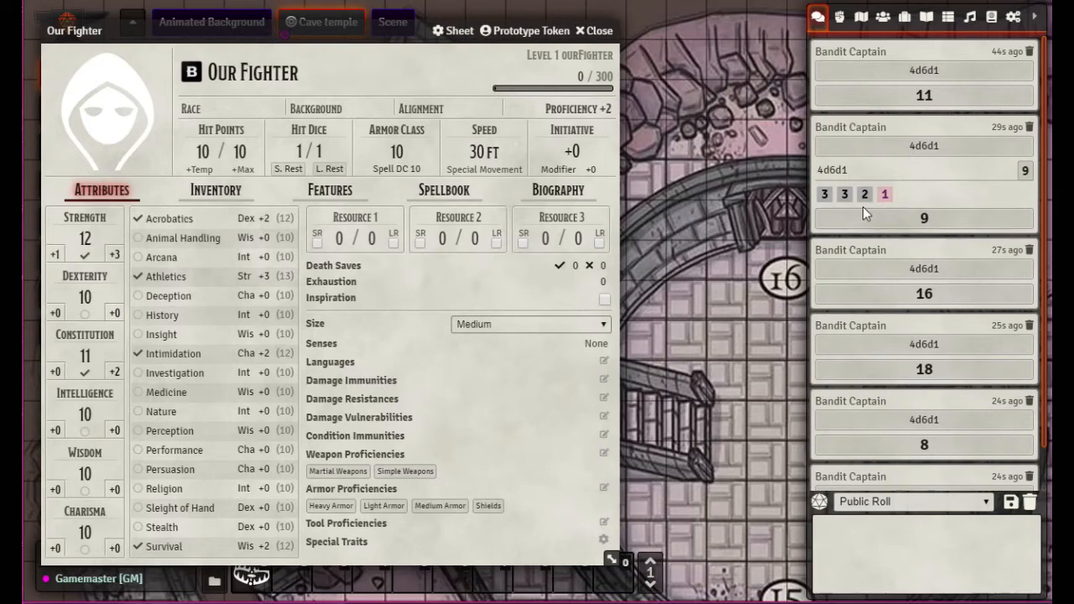
pyautogui.click(904, 264)
pyautogui.click(905, 145)
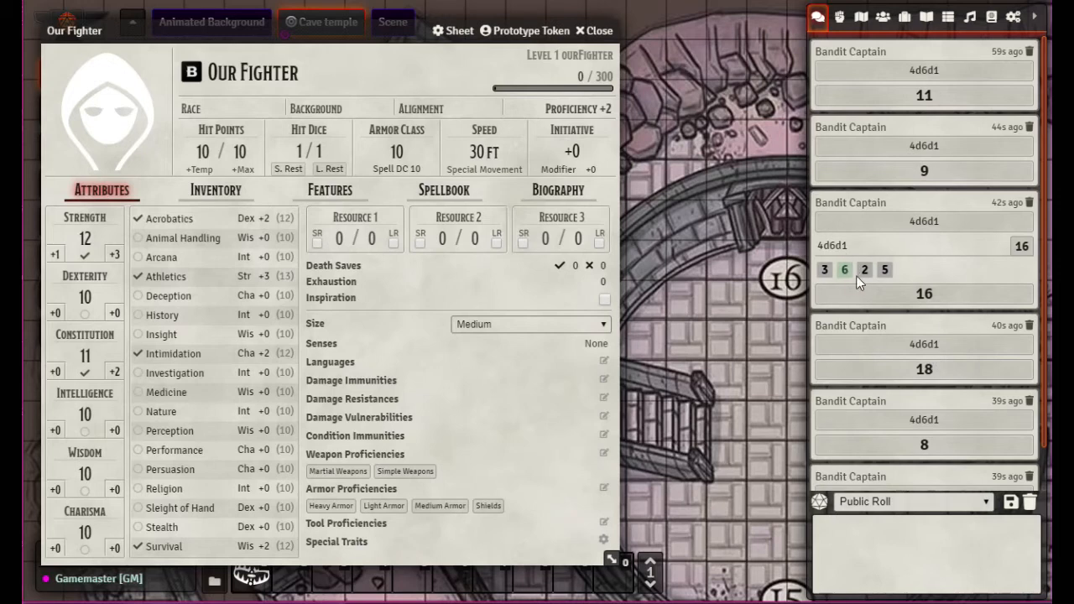
pyautogui.click(918, 219)
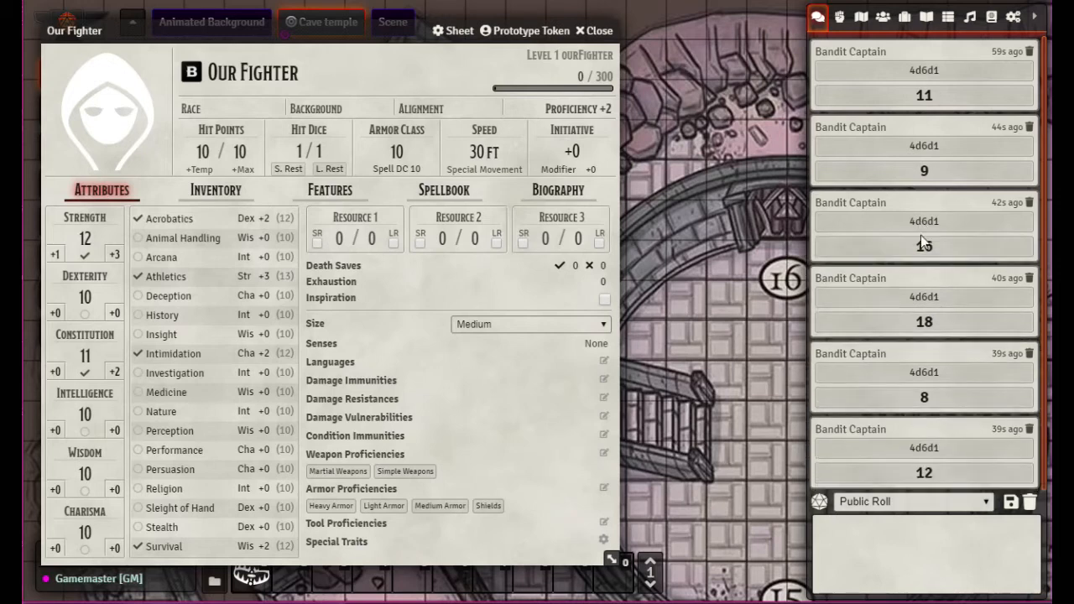
pyautogui.click(923, 298)
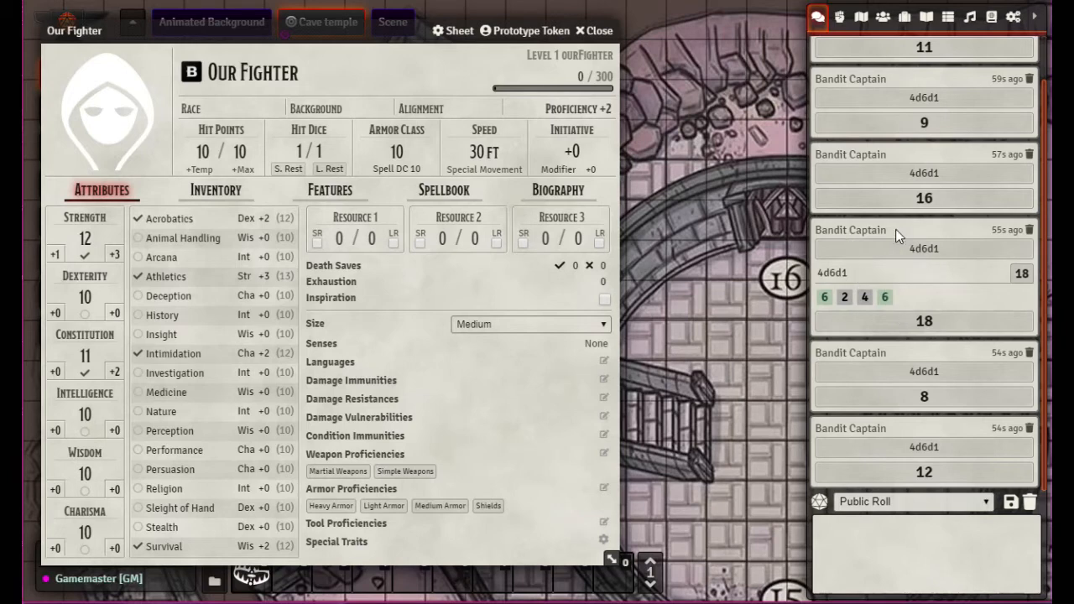
pyautogui.click(925, 246)
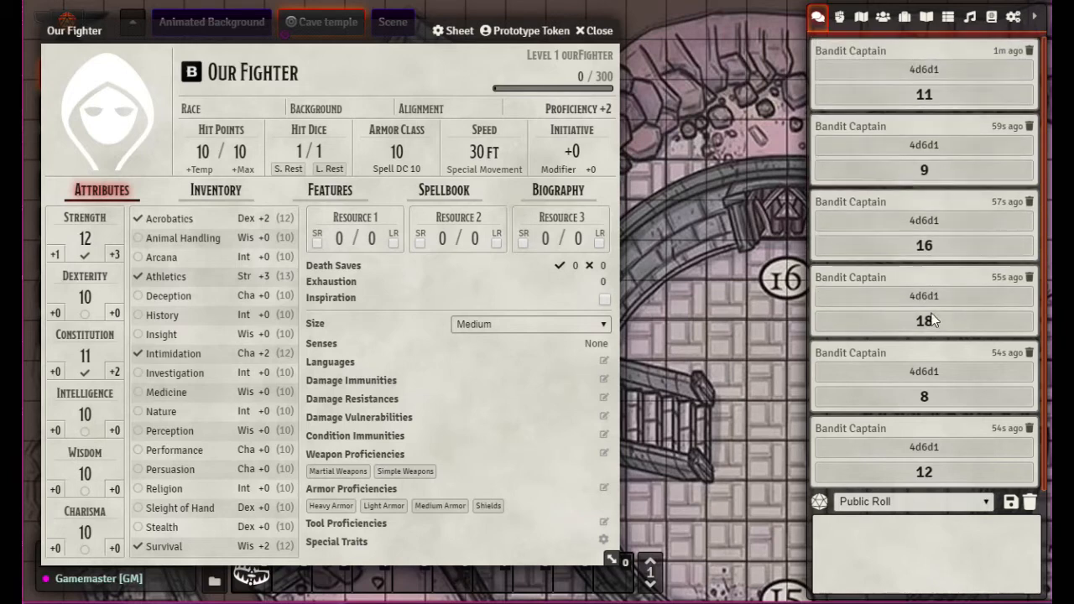
pyautogui.click(924, 372)
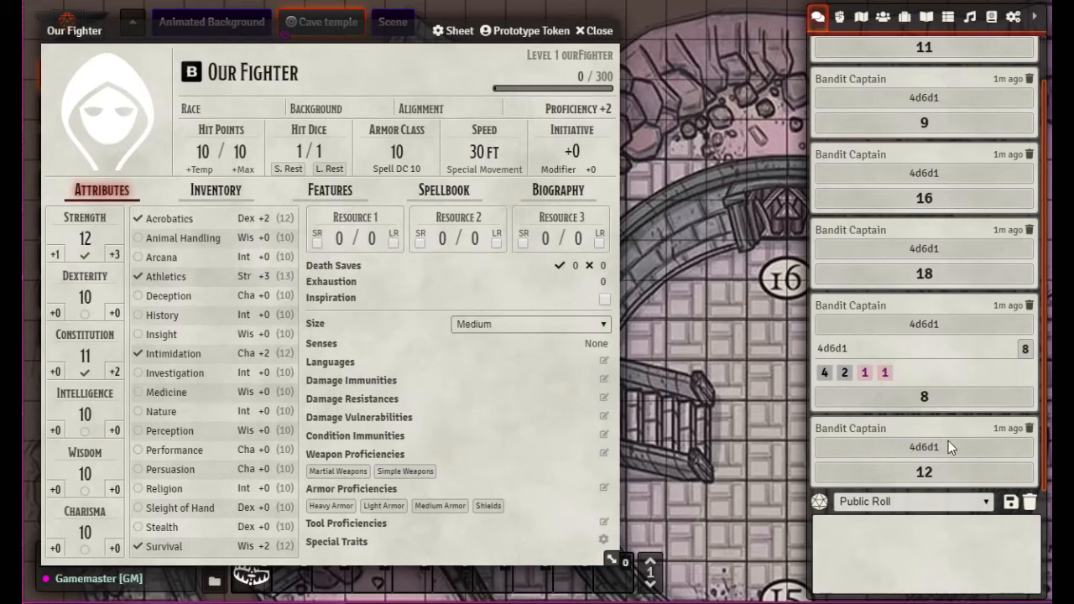
pyautogui.click(928, 449)
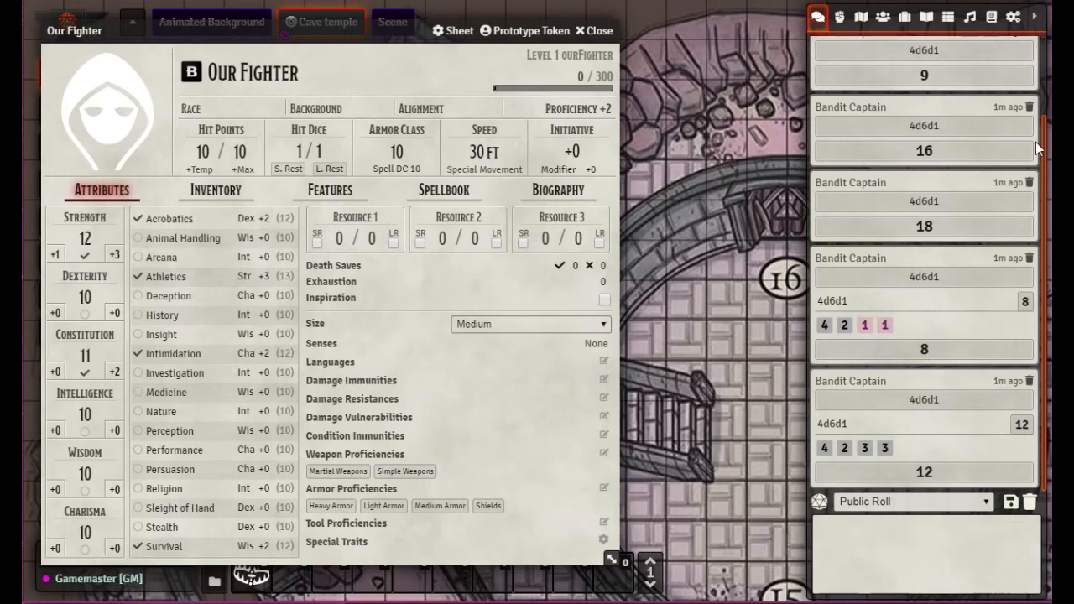
# Flush all messages from the chat log and reposition Our Fighter's sheet over the scene.
pyautogui.click(1030, 502)
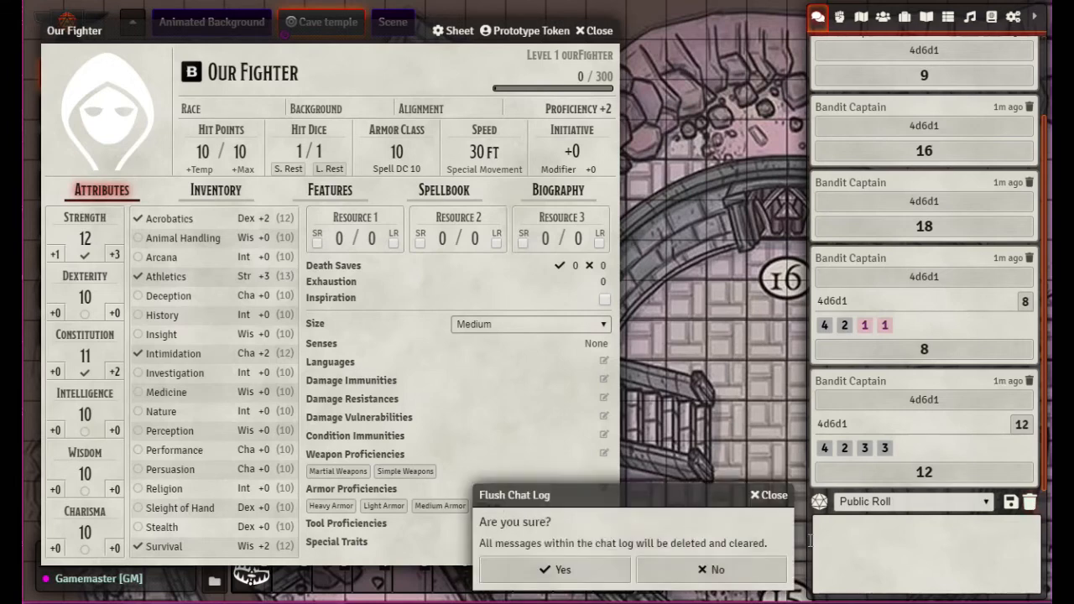
pyautogui.click(556, 570)
pyautogui.moveTo(282, 32); pyautogui.dragTo(446, 38)
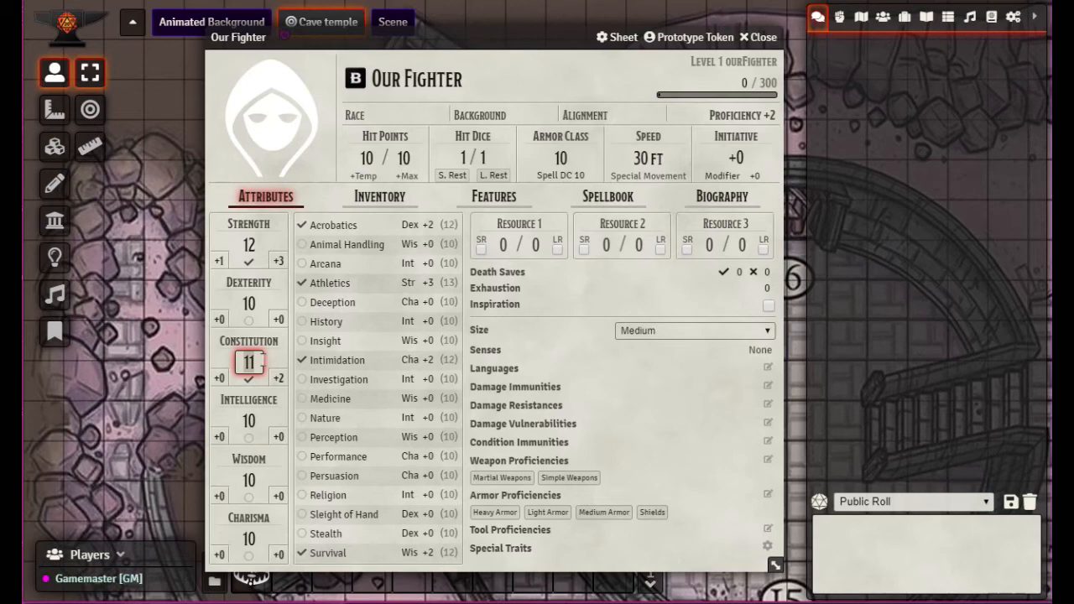
# Set Our Fighter's Constitution score to 17 and Strength score to 16.
pyautogui.doubleClick(261, 361)
pyautogui.write('17')
pyautogui.click(248, 244)
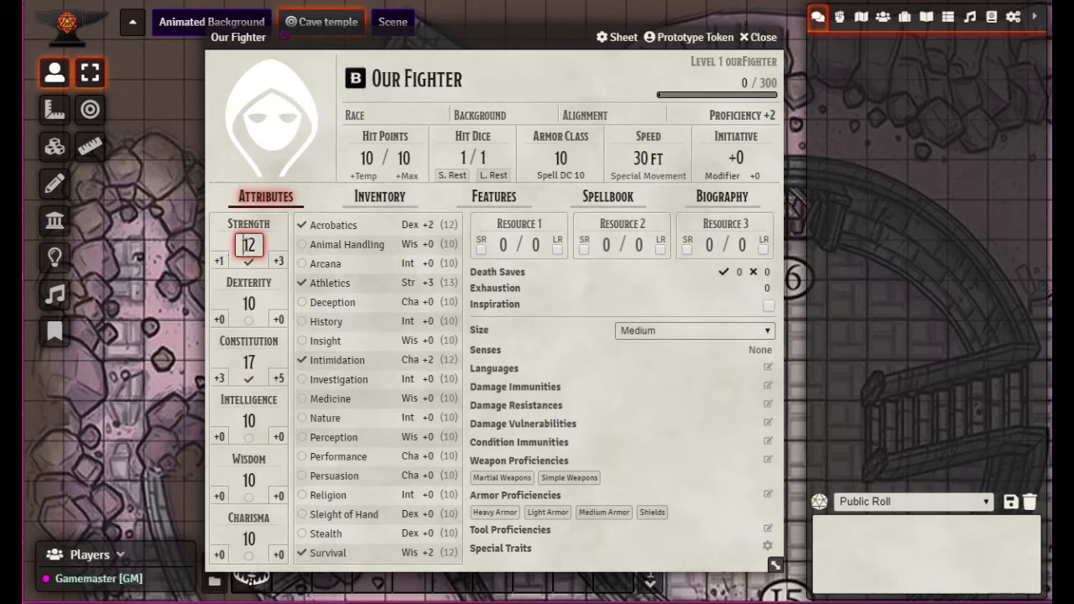
pyautogui.press('BackSpace')
pyautogui.write('6')
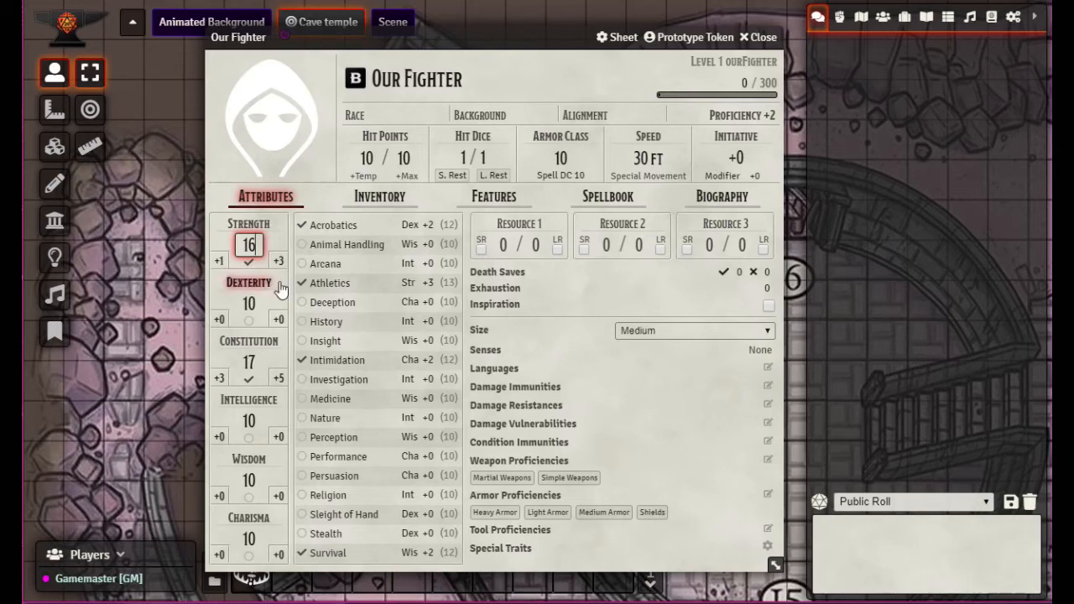
pyautogui.click(256, 304)
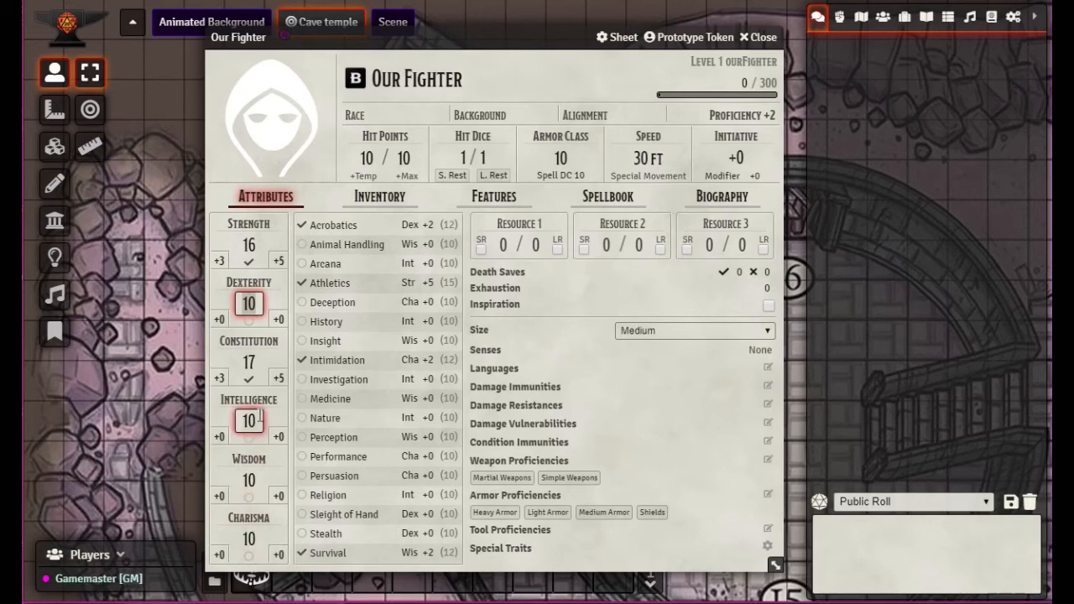
# Set the fighter's remaining low ability scores: Charisma 6, Wisdom 8 and Intelligence 8.
pyautogui.click(245, 539)
pyautogui.click(259, 538)
pyautogui.press('BackSpace')
pyautogui.write('0')
pyautogui.press('Left')
pyautogui.press('BackSpace')
pyautogui.press('Delete')
pyautogui.write('6')
pyautogui.click(254, 480)
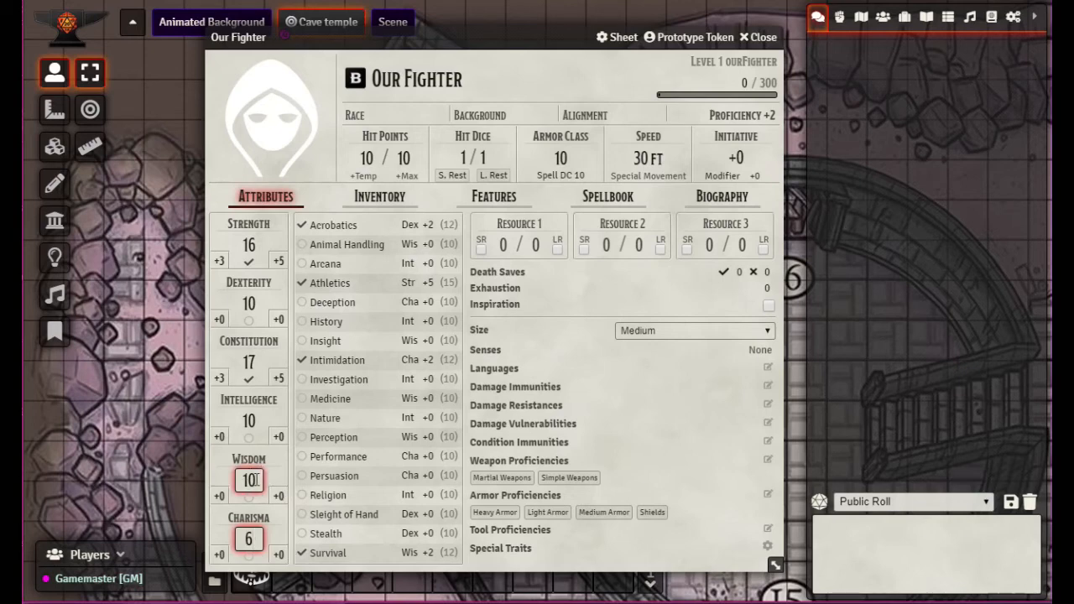
pyautogui.write('8')
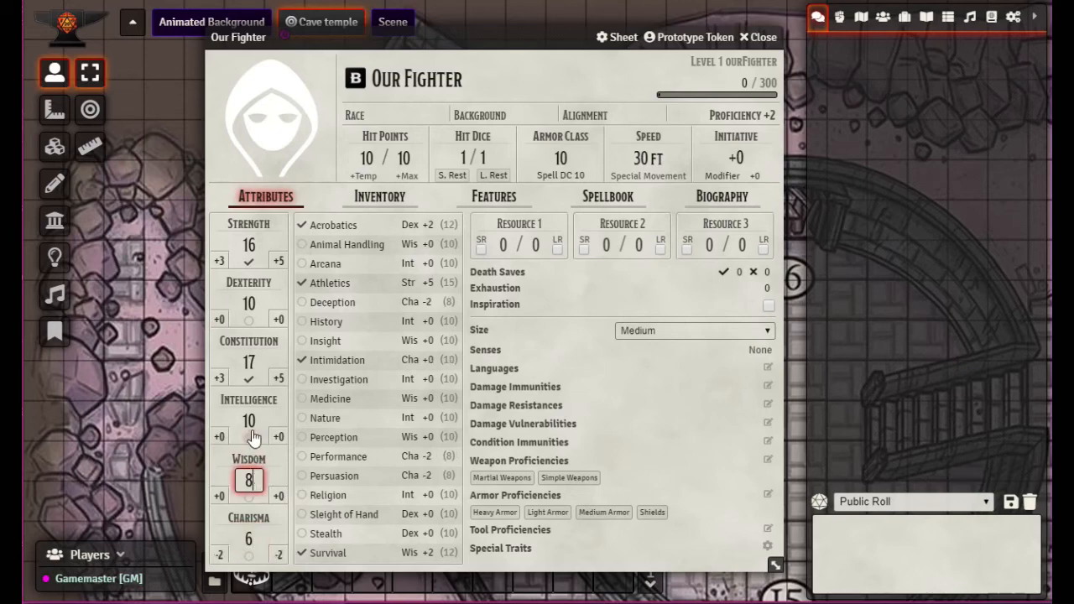
pyautogui.click(252, 420)
pyautogui.write('8')
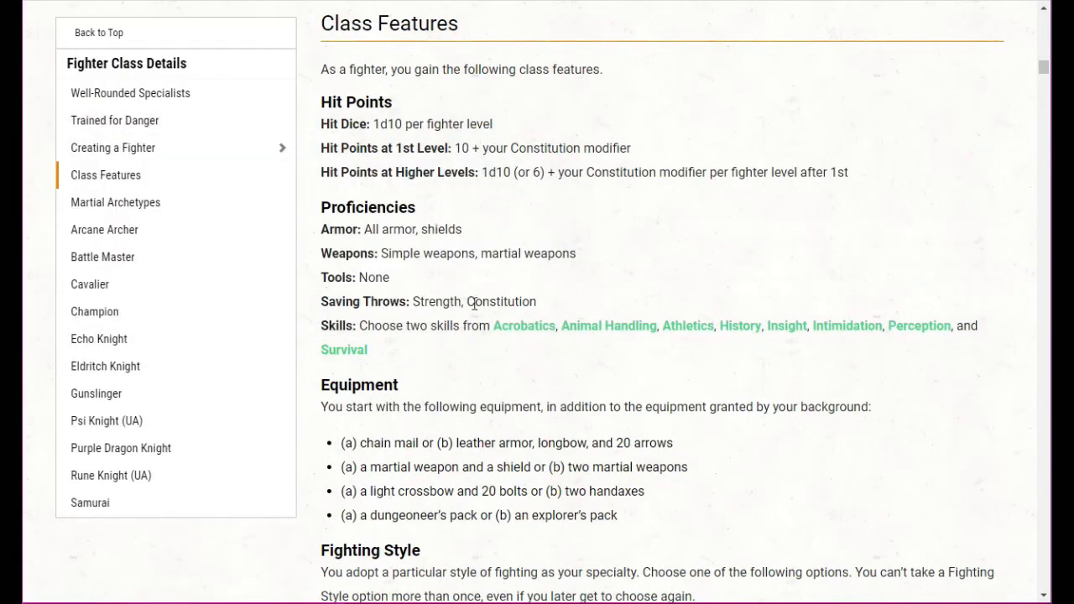
# Consult the Fighter class features and Half-Orc traits on D&D Beyond, and set the sheet's maximum and current hit points to 13.
pyautogui.scroll(-3, 473, 323)
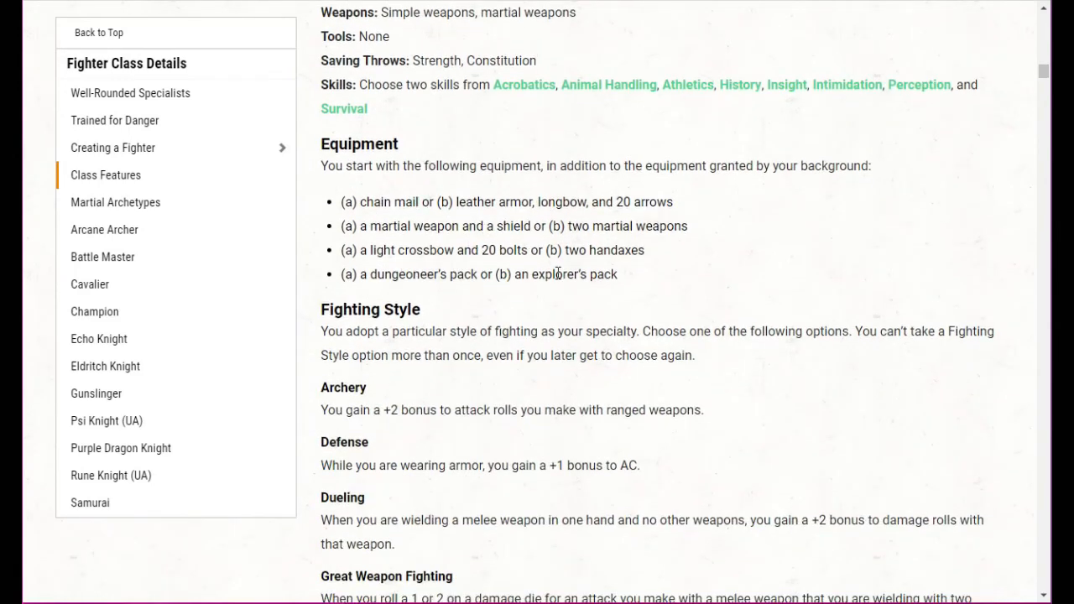
pyautogui.scroll(-1, 558, 273)
pyautogui.scroll(-2, 554, 260)
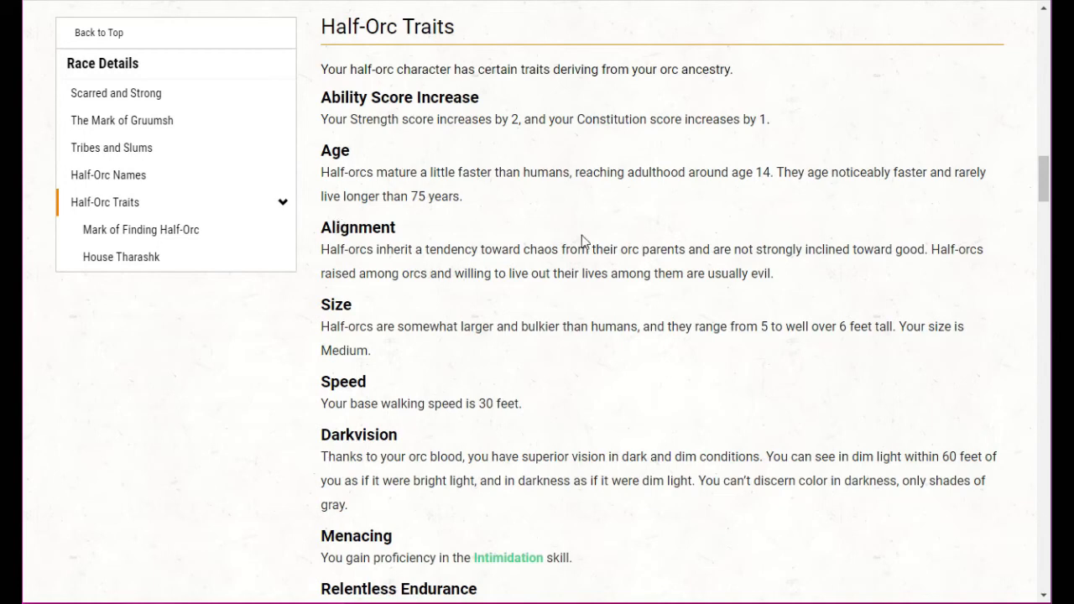
pyautogui.scroll(-2, 386, 244)
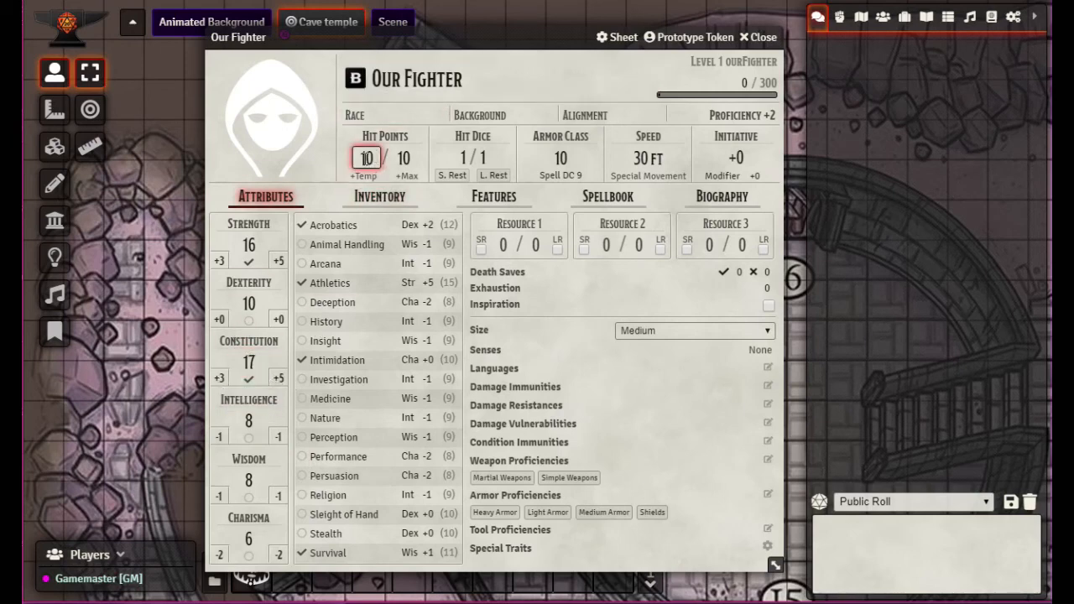
pyautogui.doubleClick(403, 159)
pyautogui.write('13')
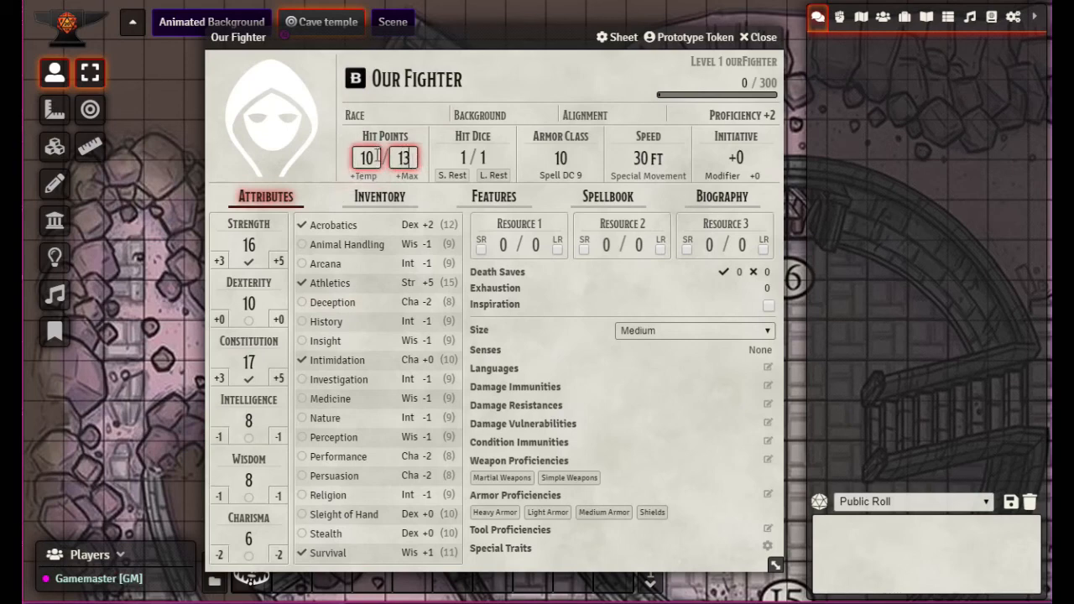
pyautogui.click(377, 157)
pyautogui.press('BackSpace')
pyautogui.press('BackSpace')
pyautogui.write('13')
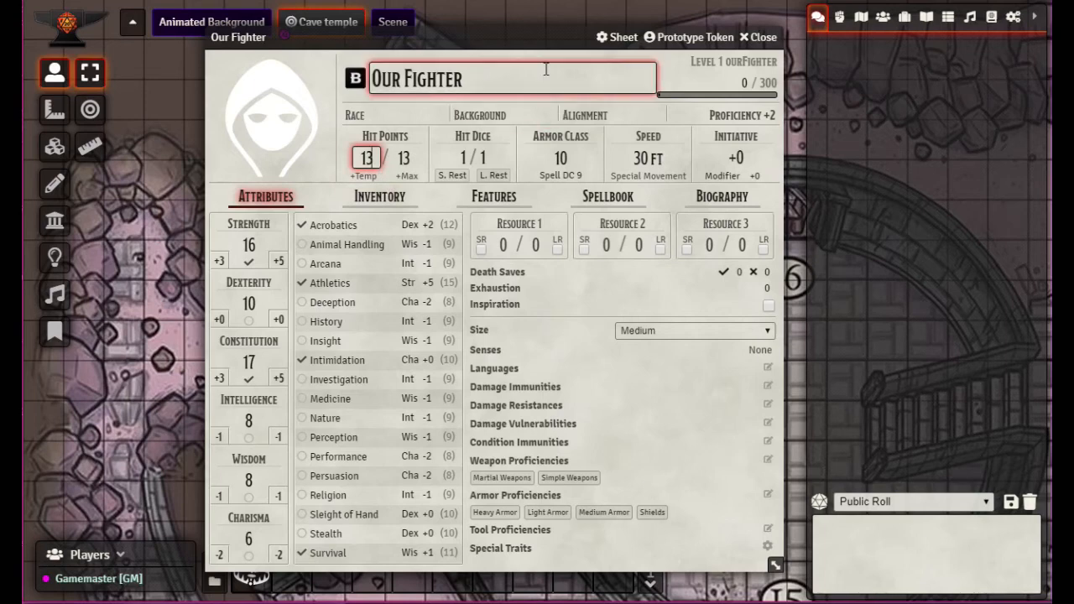
# Look through the Soldier background page on D&D Beyond, covering its proficiencies, Military Rank feature and suggested characteristics.
pyautogui.click(545, 74)
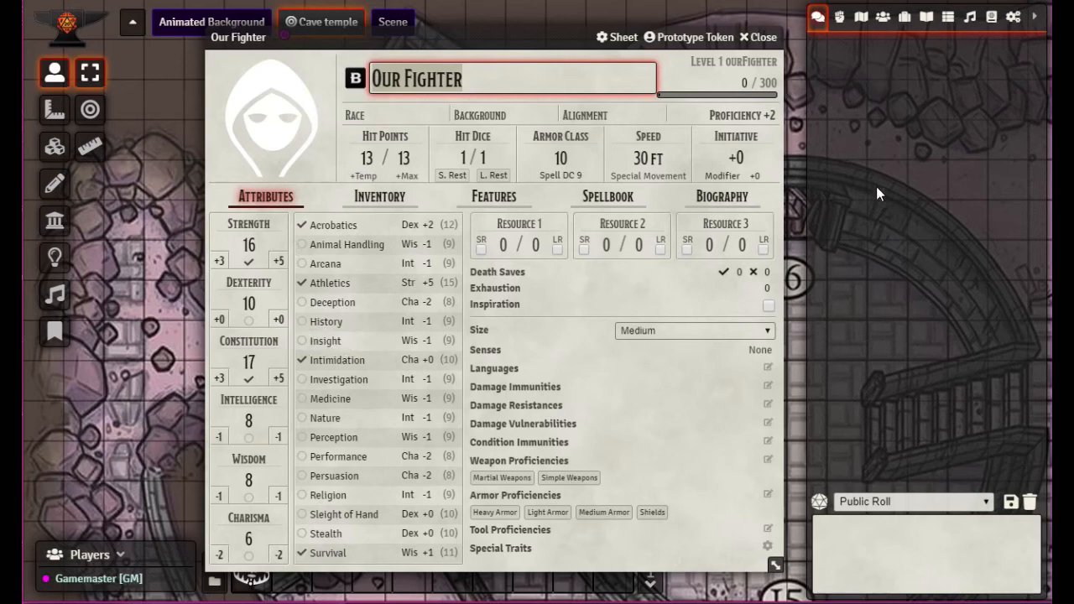
pyautogui.click(506, 76)
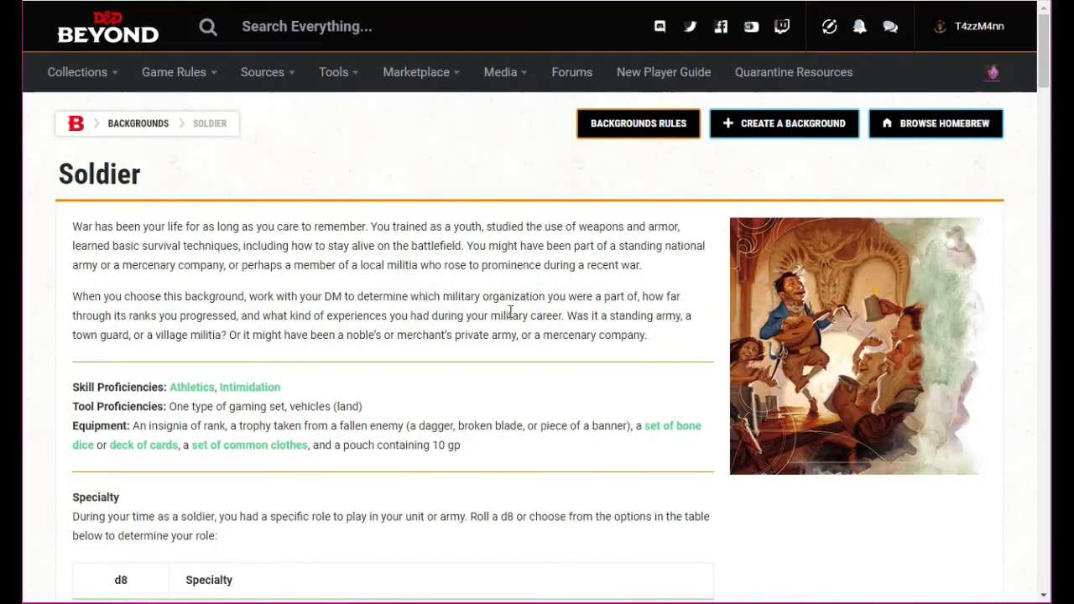
pyautogui.scroll(-8, 496, 386)
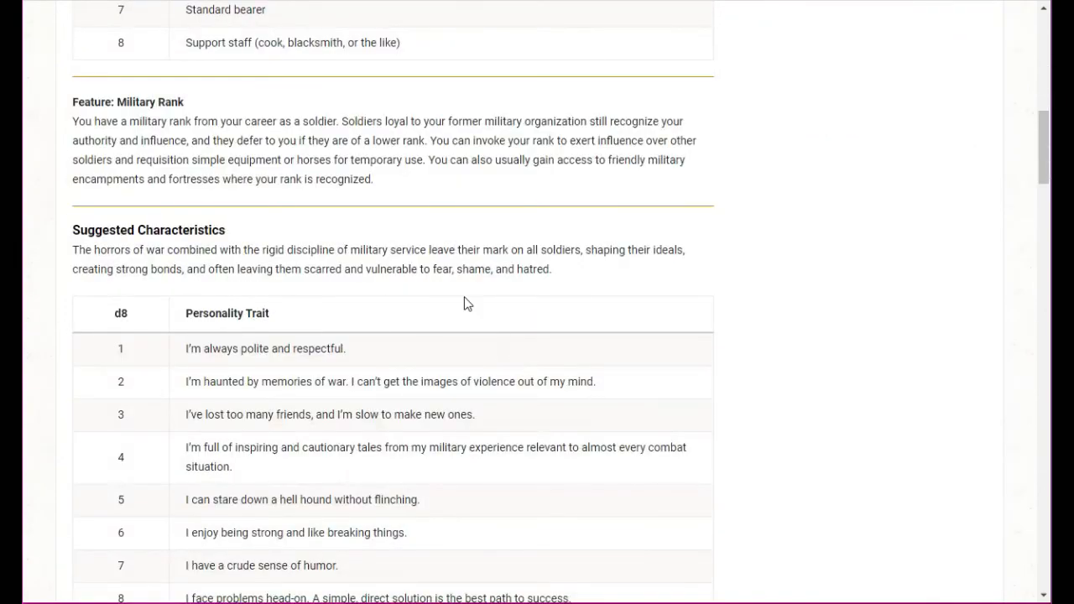
pyautogui.scroll(-15, 465, 304)
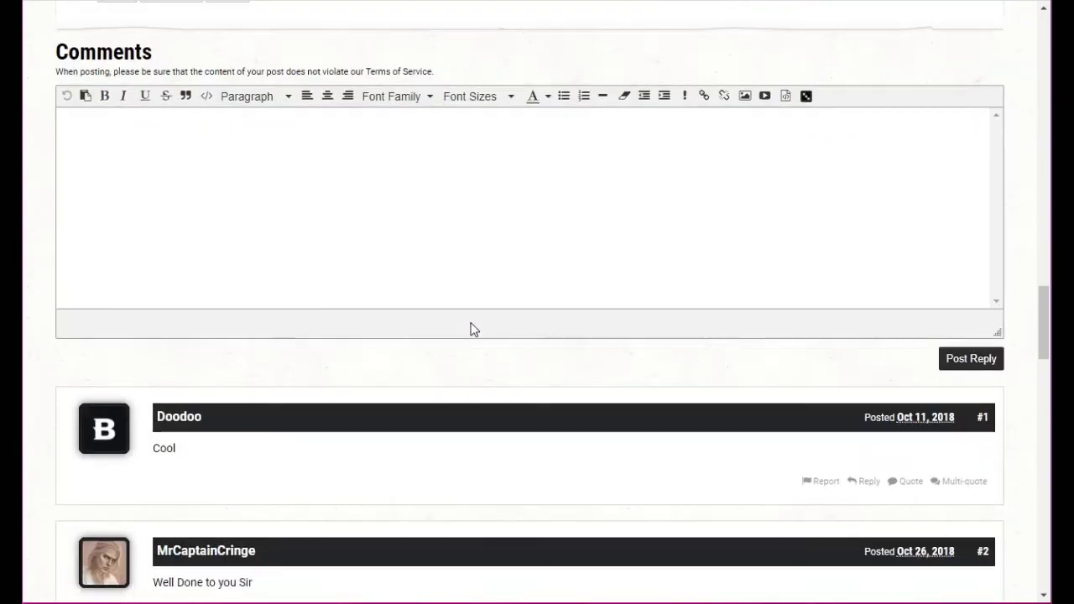
pyautogui.scroll(10, 467, 329)
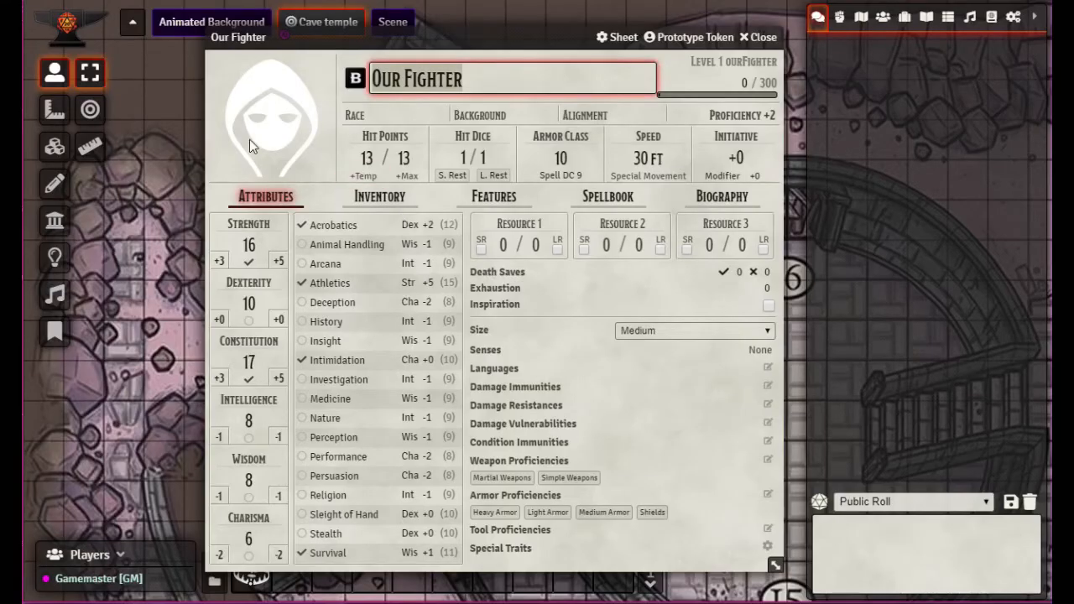
# Enter Darkvision 60 as the senses on Our Fighter's sheet in Foundry VTT.
pyautogui.click(767, 352)
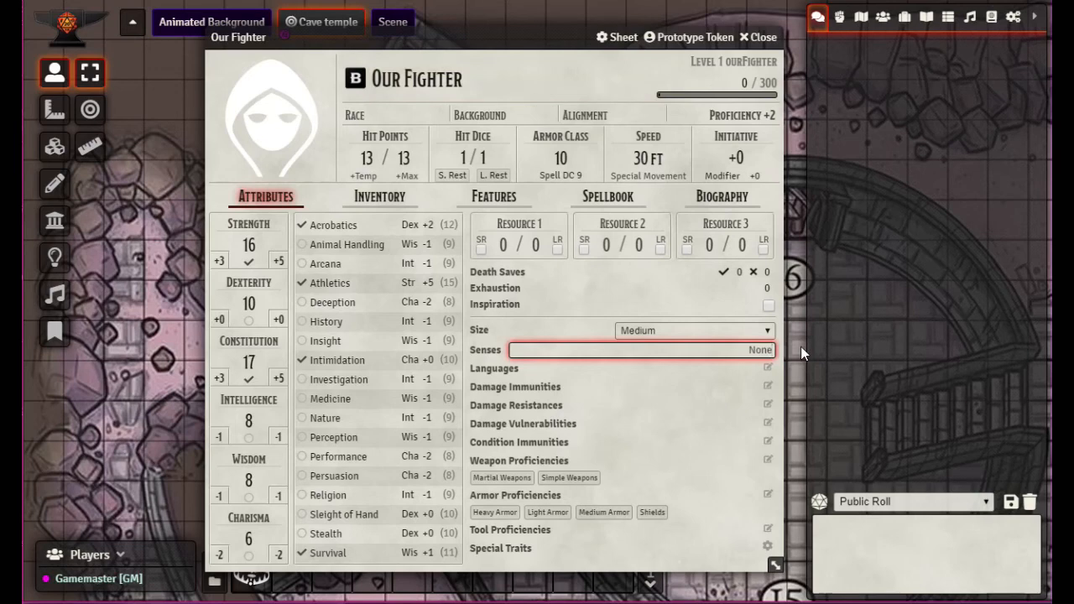
pyautogui.write('Darkvision')
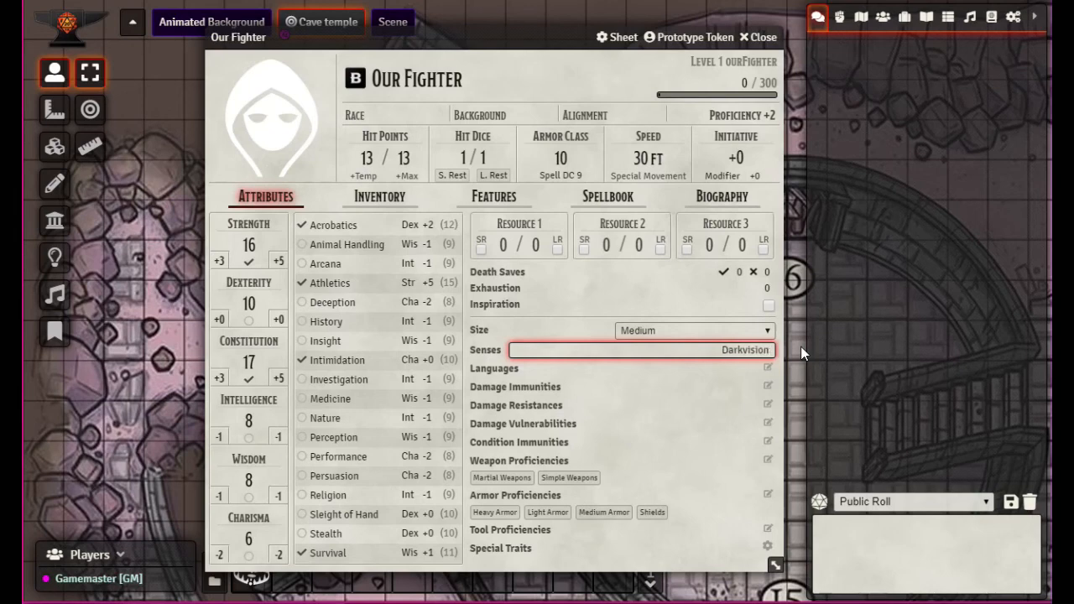
pyautogui.write(' 60')
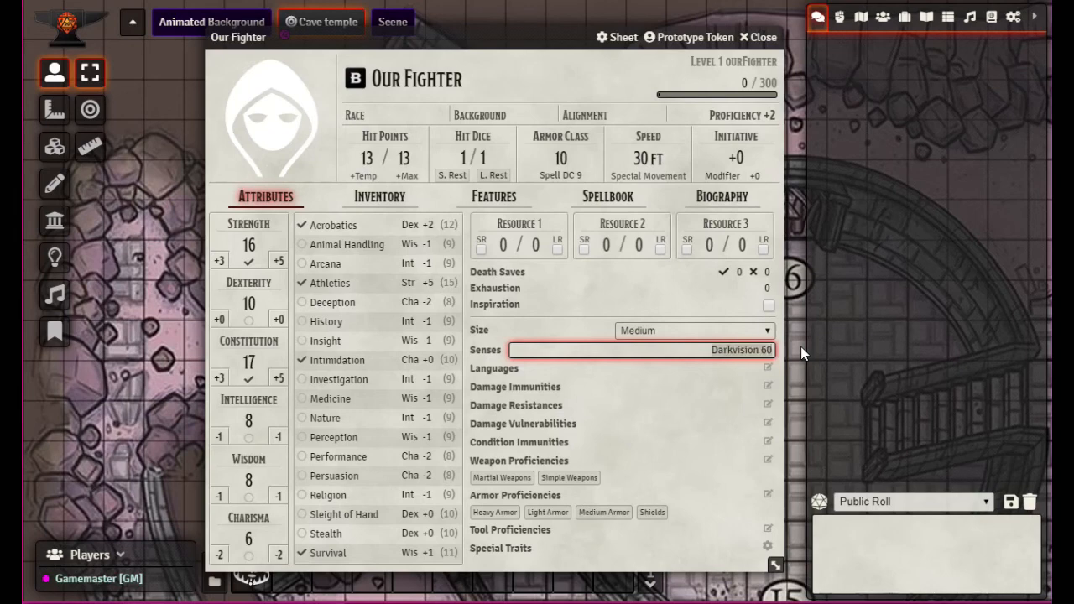
pyautogui.click(606, 402)
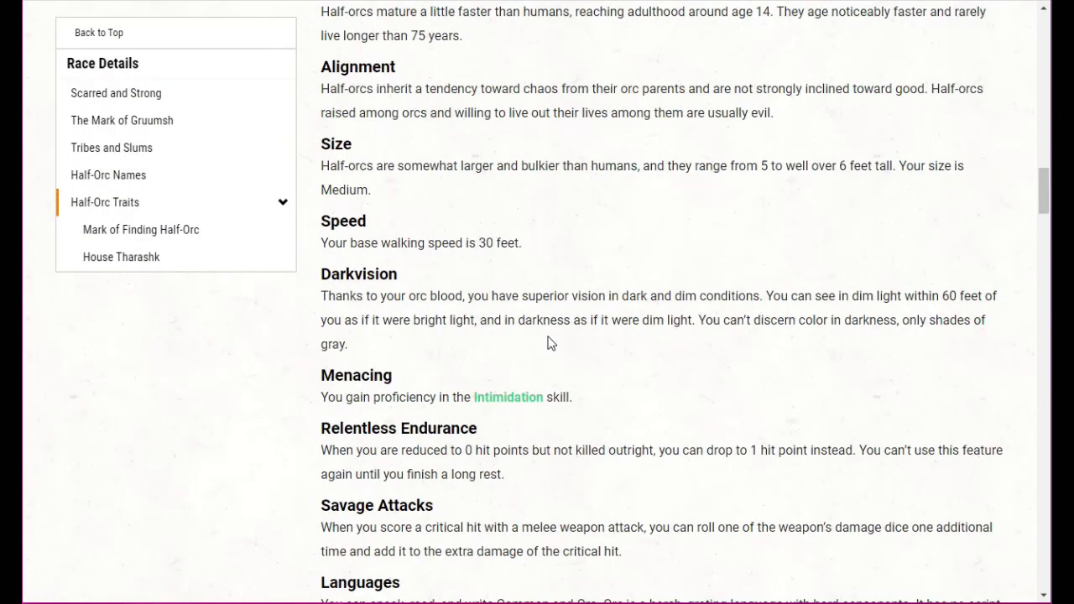
# Recheck the Half-Orc, Soldier and Fighter pages on D&D Beyond, and add Gaming Set to the fighter's tool proficiencies.
pyautogui.scroll(-3, 554, 335)
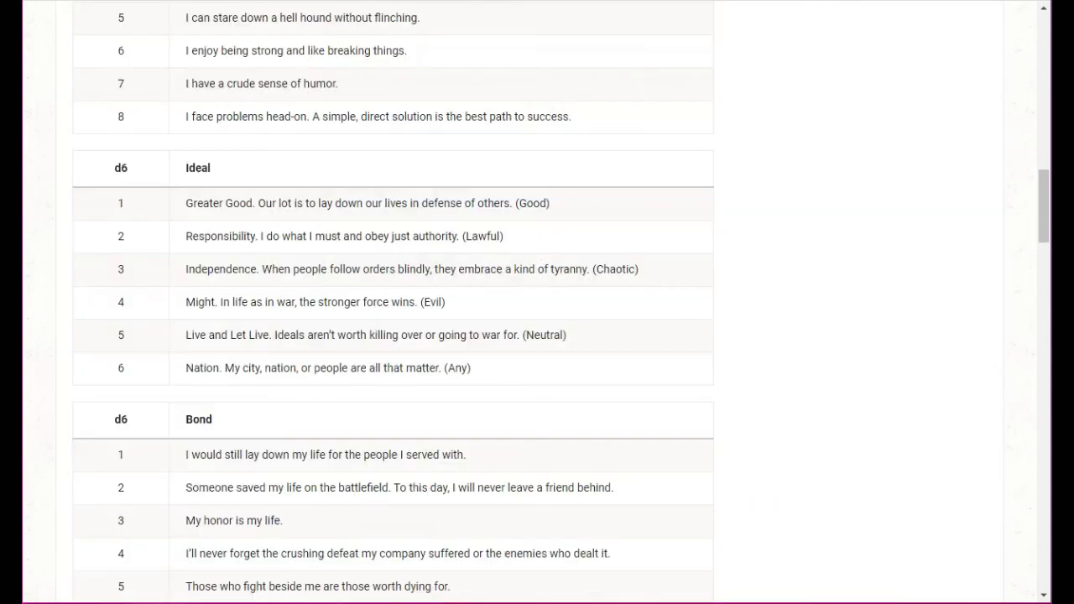
pyautogui.scroll(-4, 419, 214)
pyautogui.scroll(4, 430, 172)
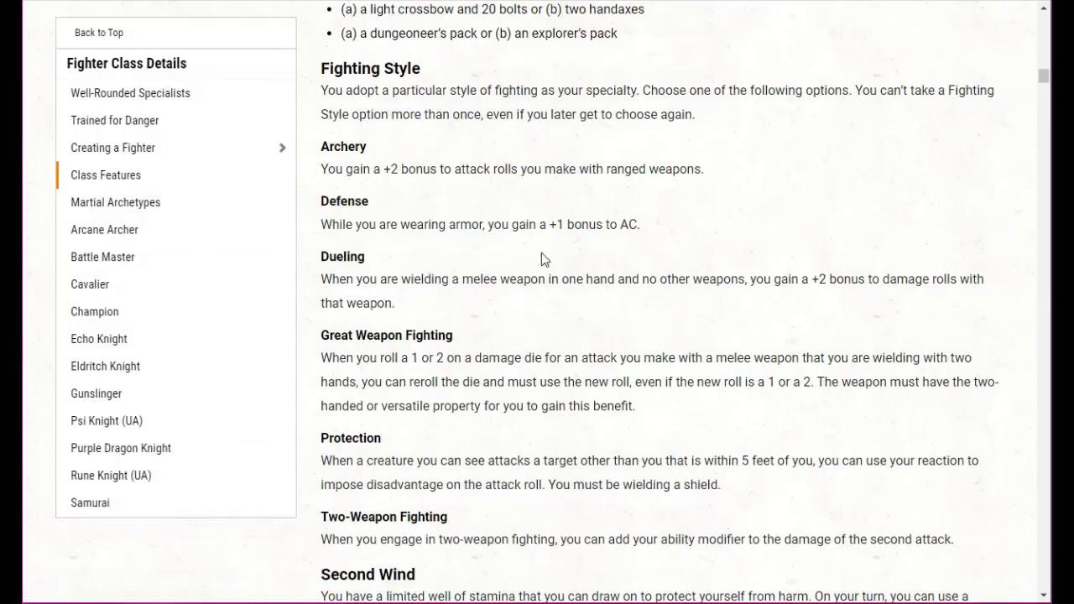
pyautogui.scroll(6, 549, 247)
pyautogui.scroll(-7, 549, 246)
pyautogui.scroll(5, 549, 247)
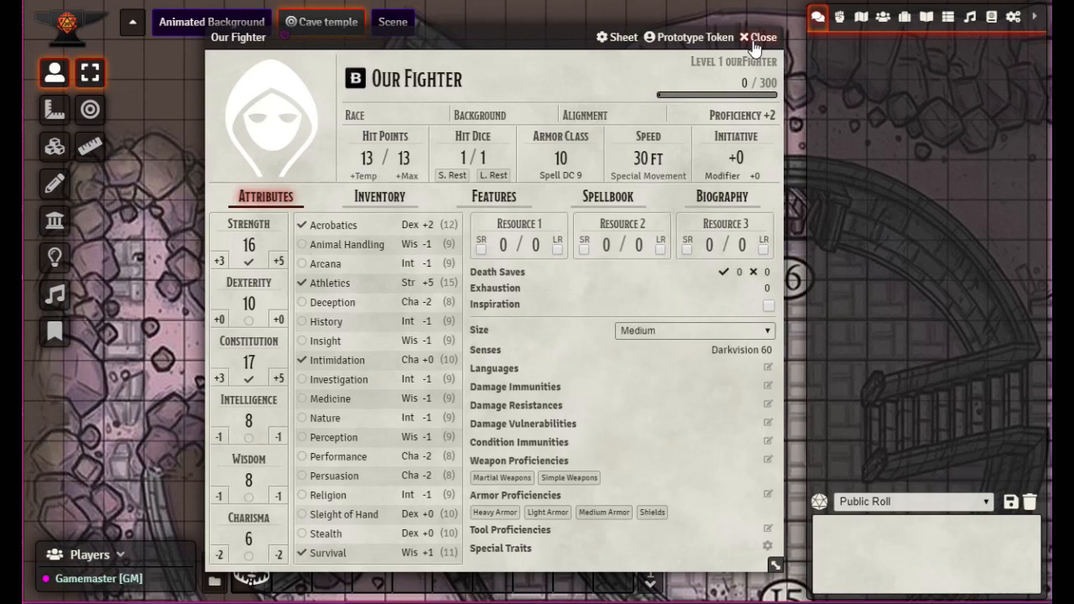
pyautogui.click(767, 531)
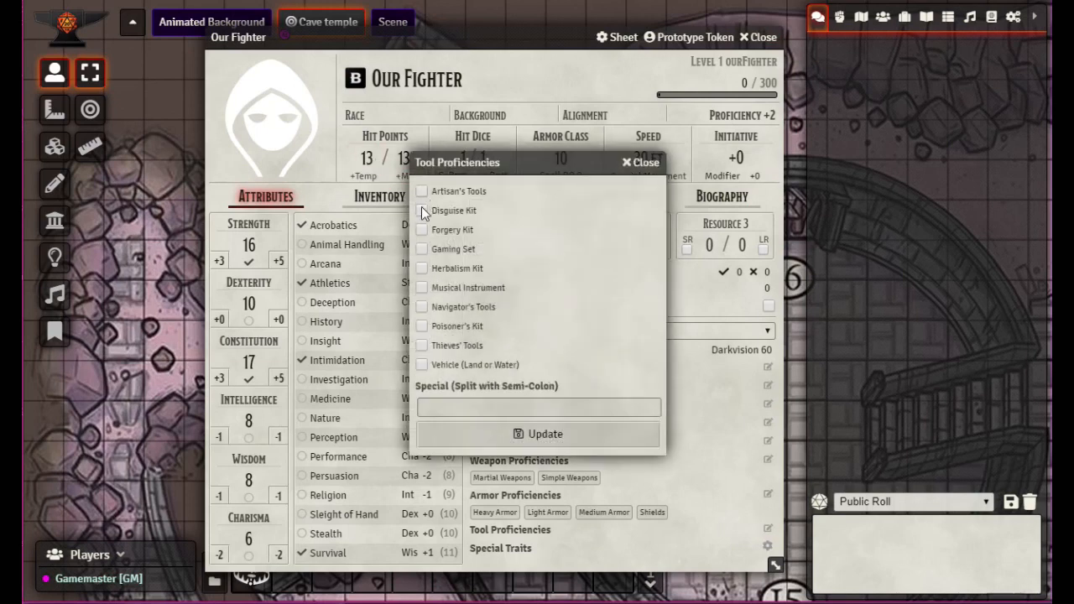
pyautogui.click(539, 432)
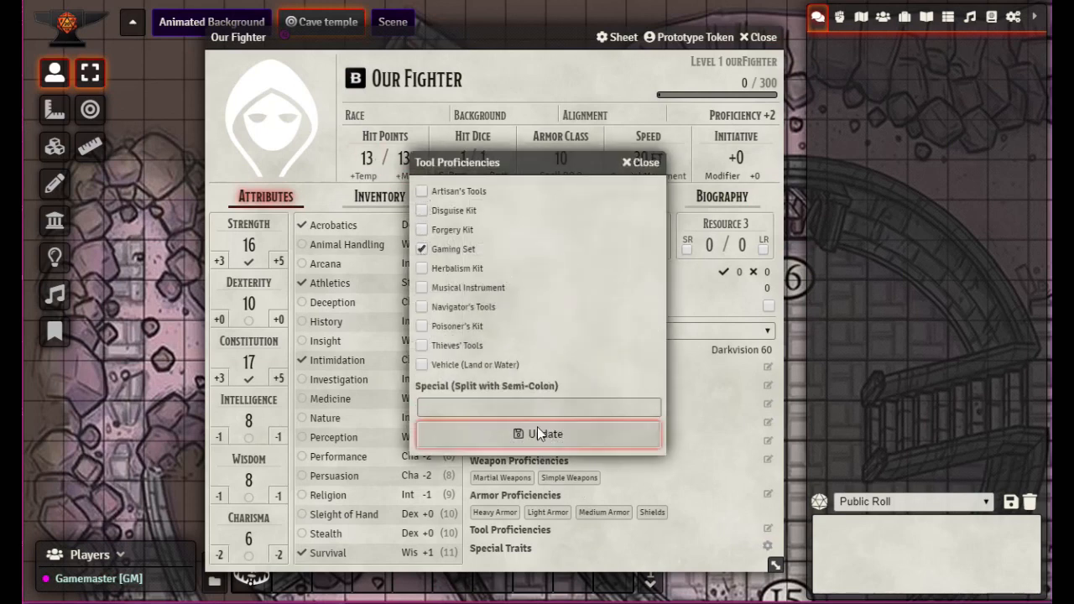